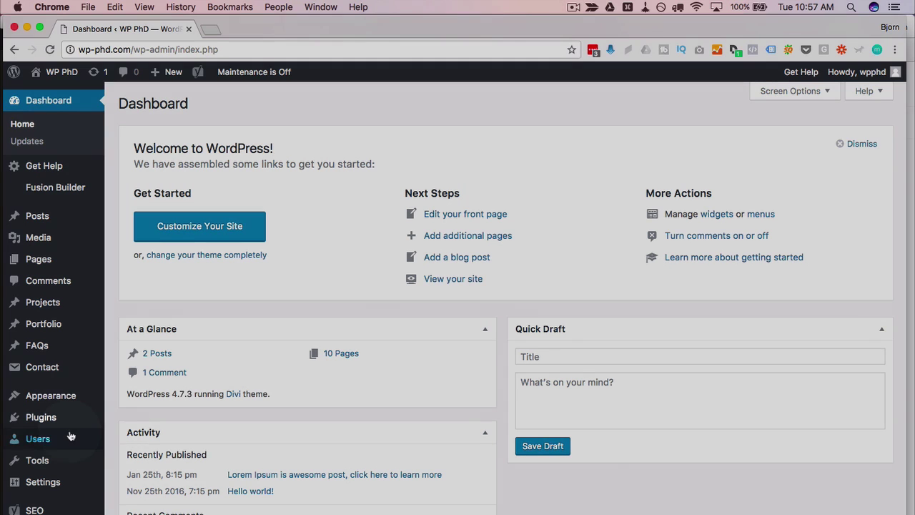
Search Add Plugins for 'contact form 7' and confirm Contact Form 7 is already active
mouse_move(43, 424)
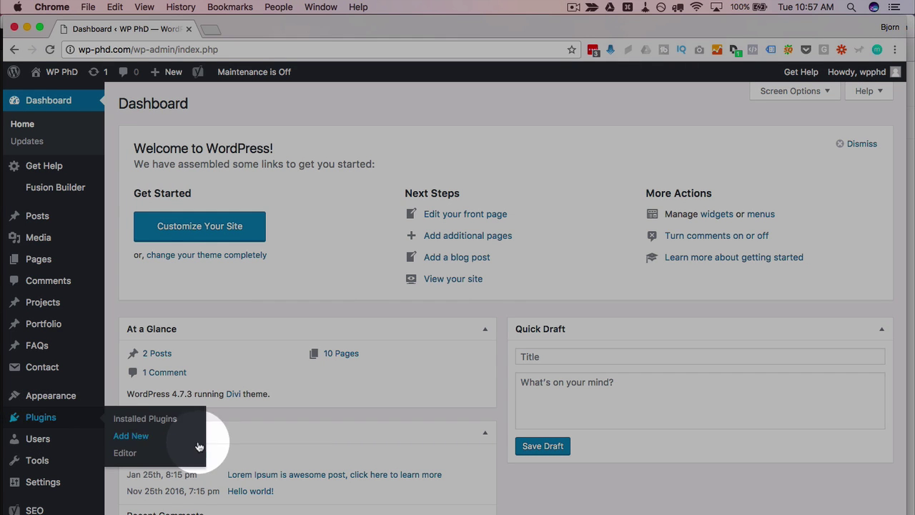
left_click(132, 438)
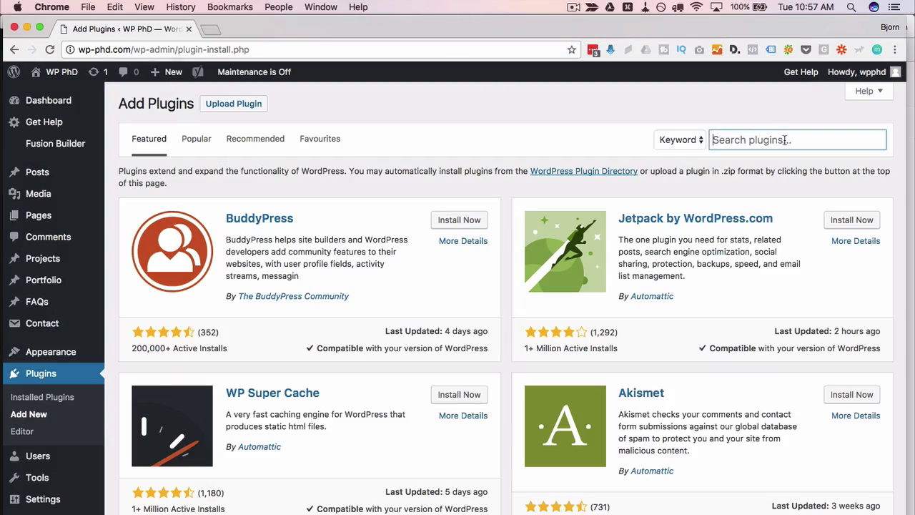
type("contact form 7")
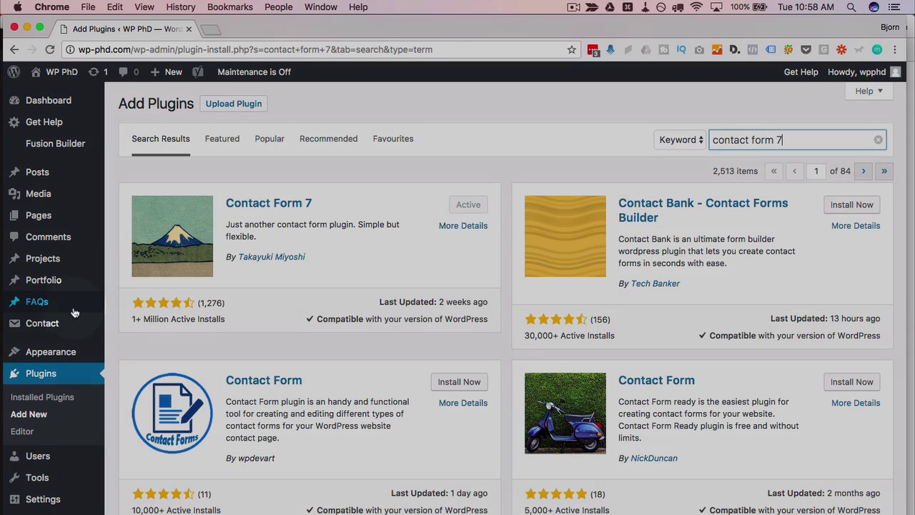
mouse_move(12, 326)
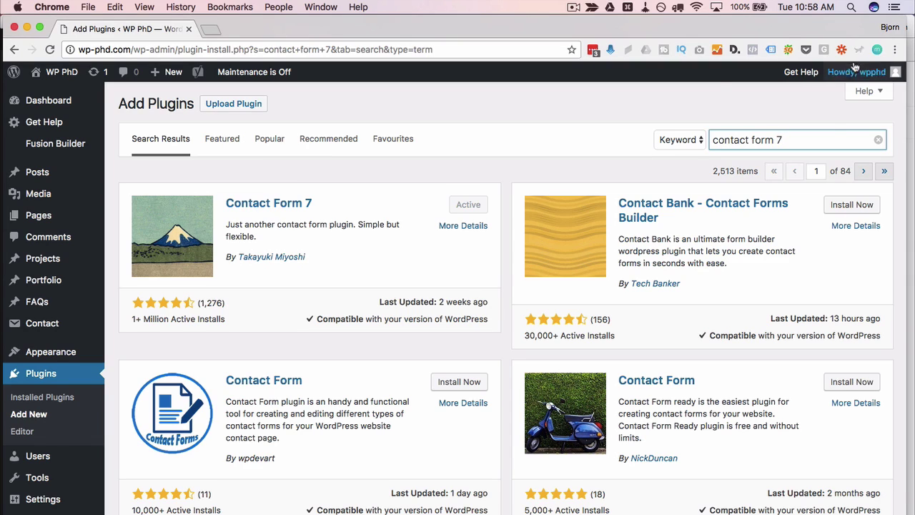
Search for 'contact form 7 datepicker' and activate the Contact Form 7 Datepicker plugin
left_click(806, 139)
type("f")
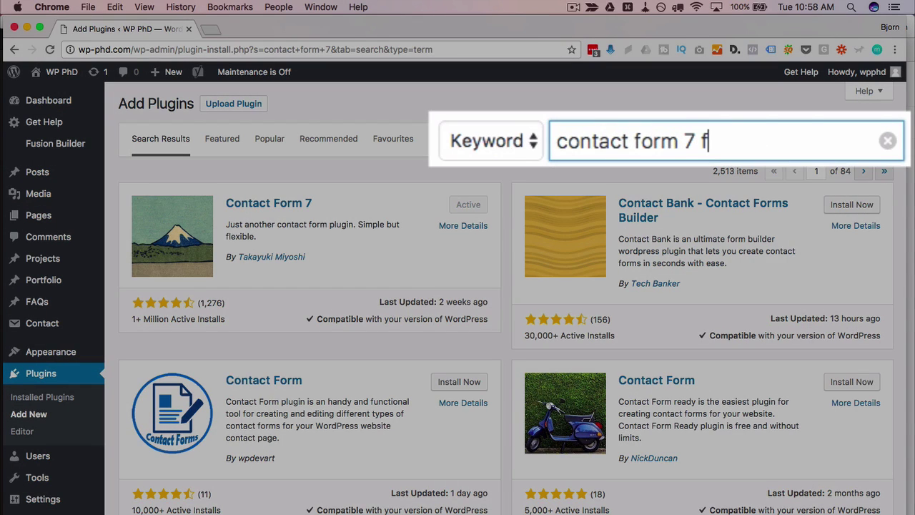
key("BackSpace")
type("datepicker")
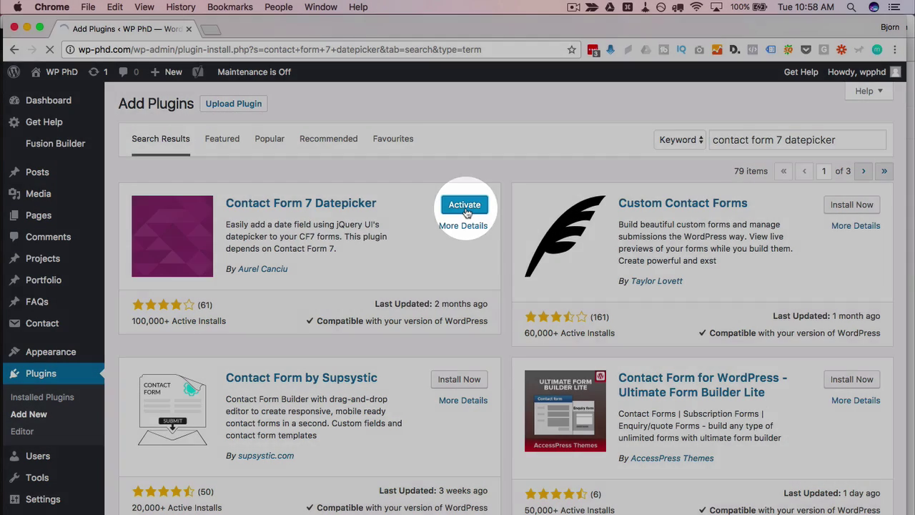
left_click(466, 204)
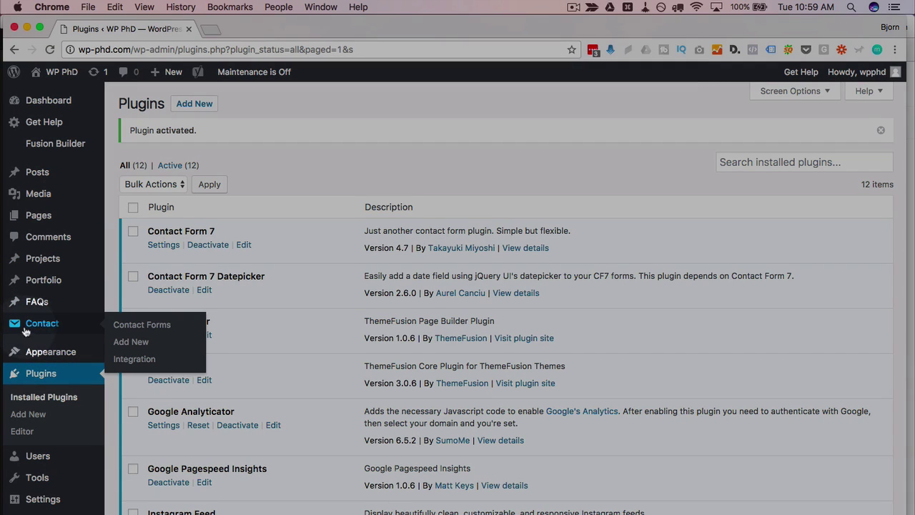
Open the Basic contact form from the Contact list and scroll to its form template
left_click(29, 327)
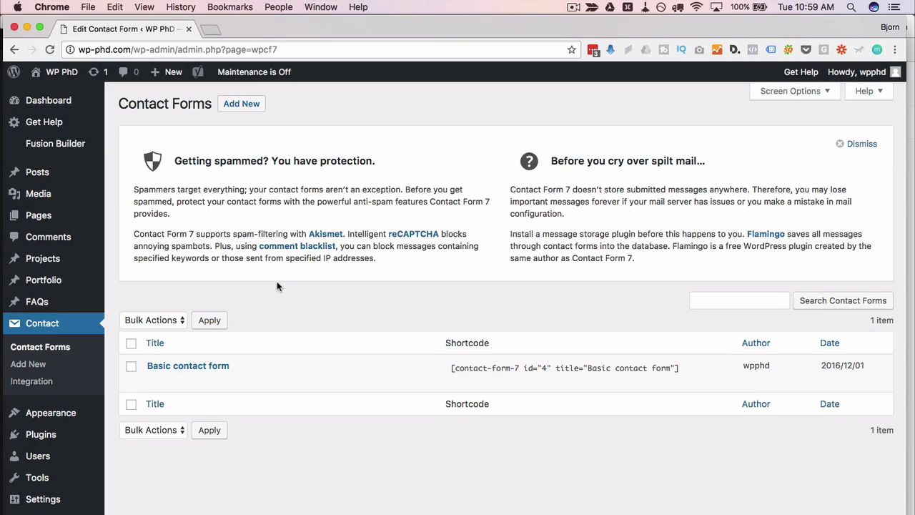
scroll(277, 286, "down", 2)
left_click(161, 341)
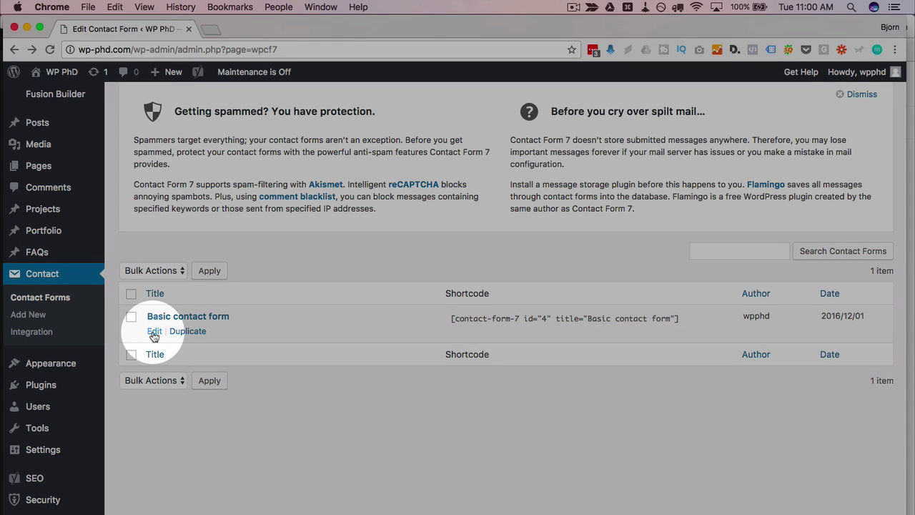
left_click(154, 334)
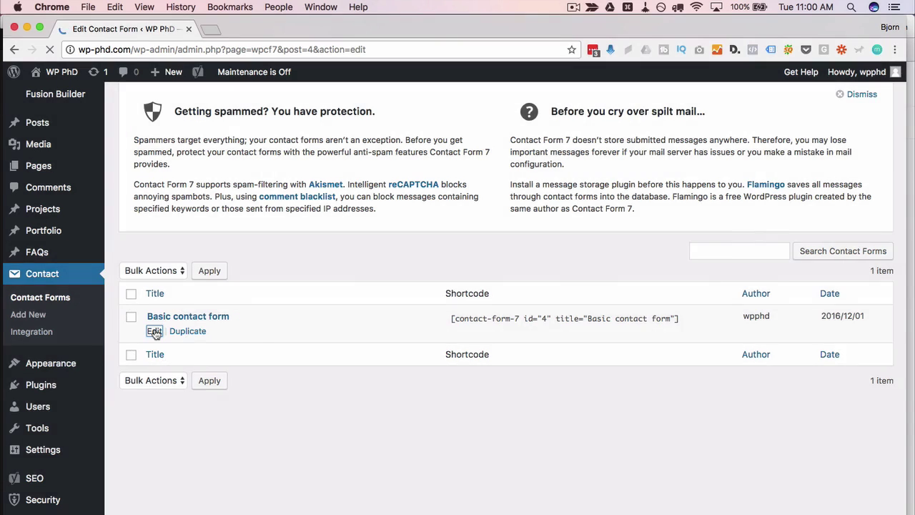
scroll(229, 264, "down", 3)
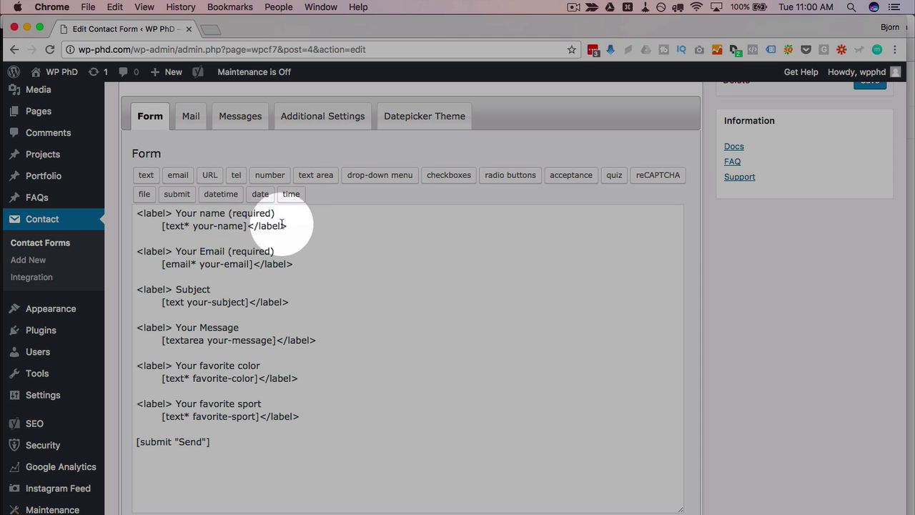
Duplicate the name field and relabel the copies 'Your first name' and 'Your last name'
left_click_drag(294, 225, 136, 212)
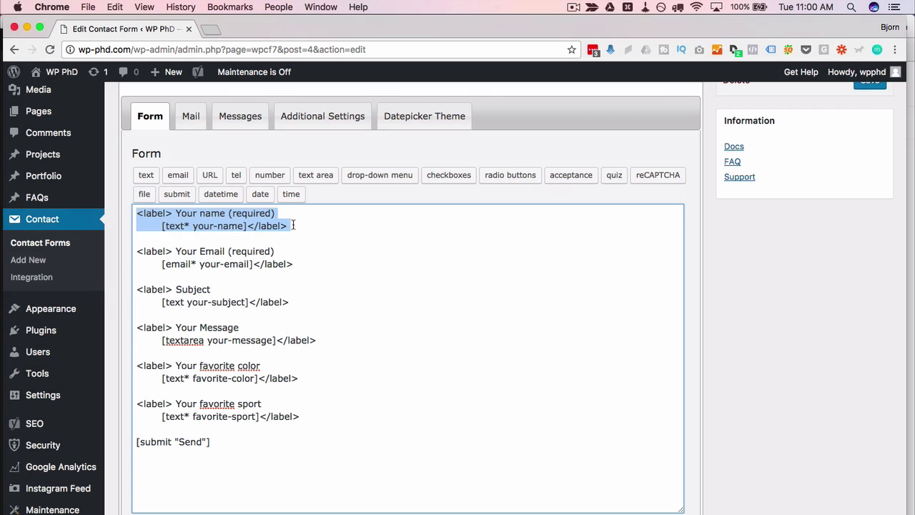
key("cmd+c")
left_click(293, 226)
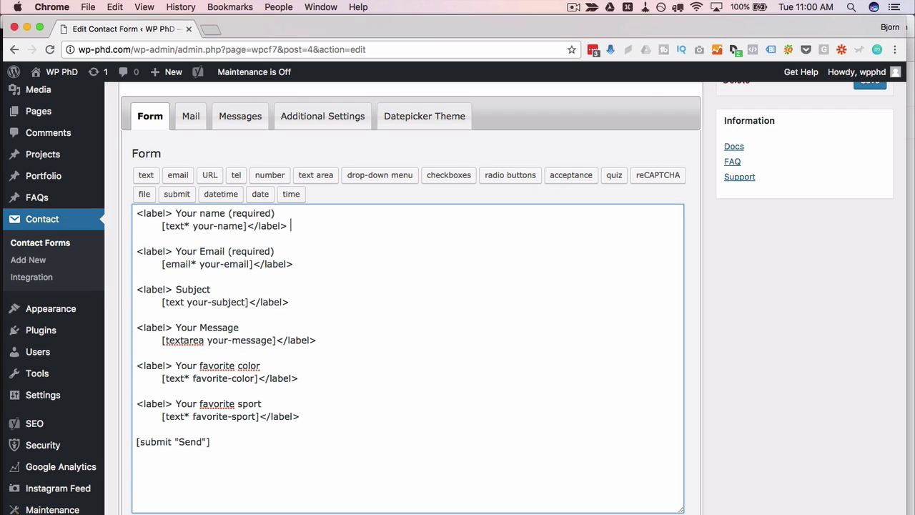
key("Return")
key("Return")
key("cmd+v")
left_click(197, 207)
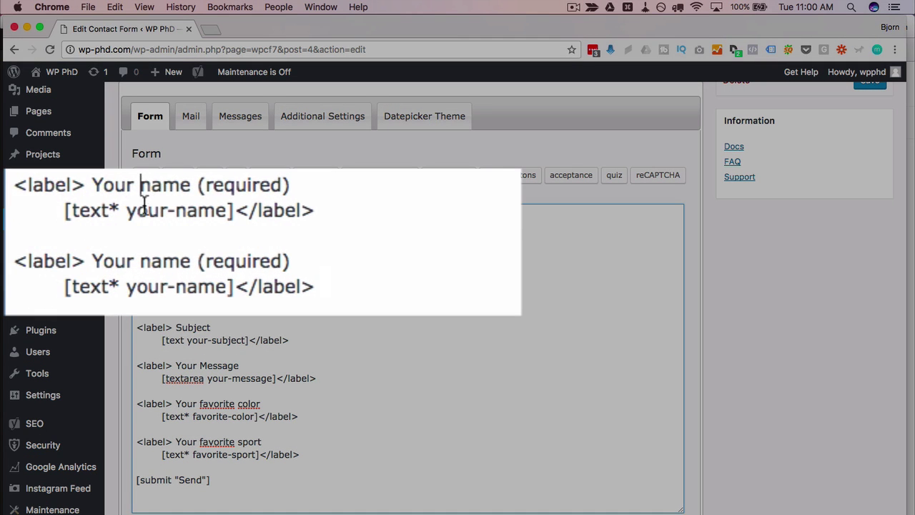
type("first")
left_click(140, 263)
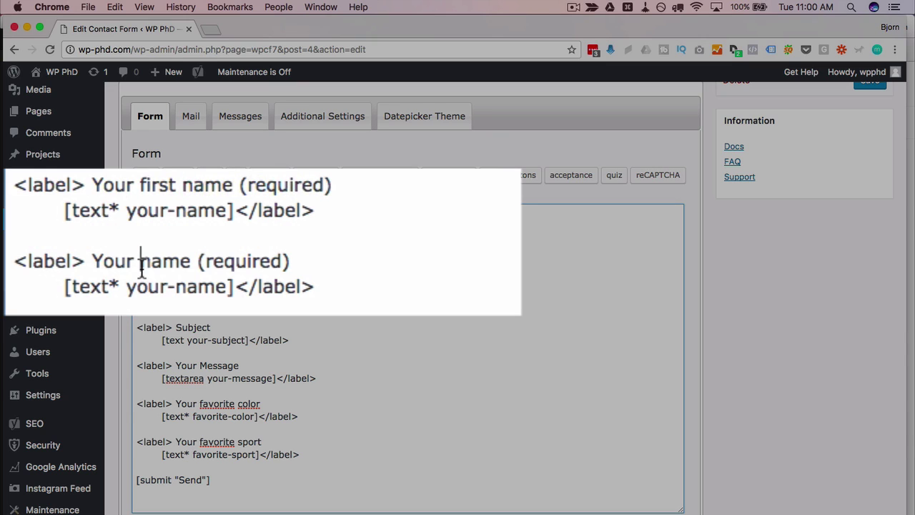
type("laste")
left_click(184, 262)
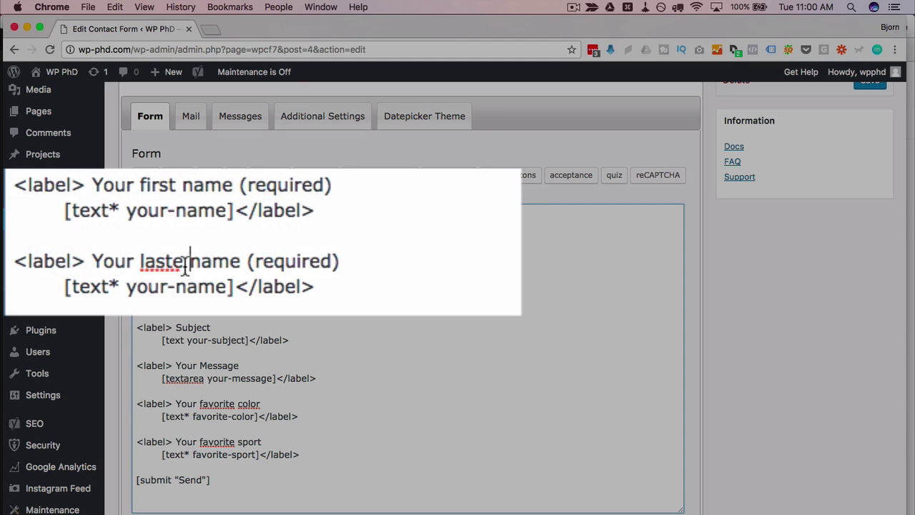
key("BackSpace")
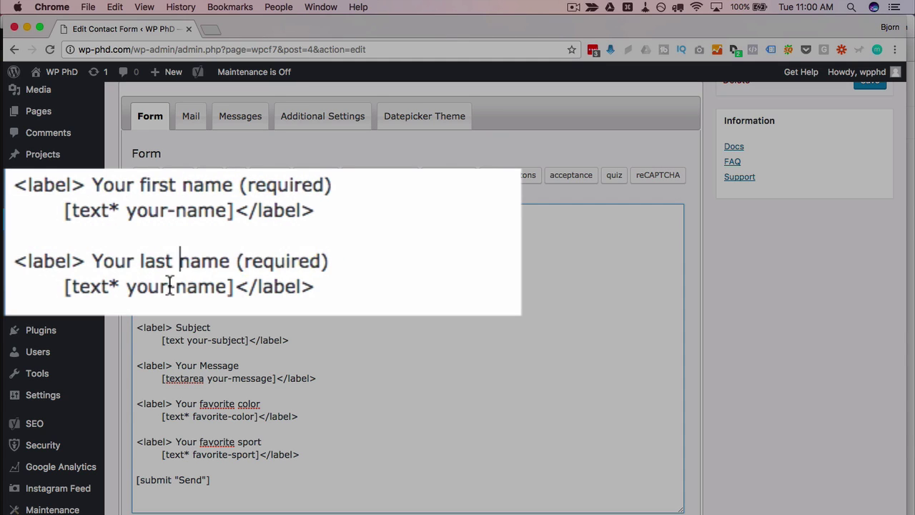
Rename the two field tags to your-first-name and your-last-name
left_click(168, 209)
type("-fire")
key("BackSpace")
type("st")
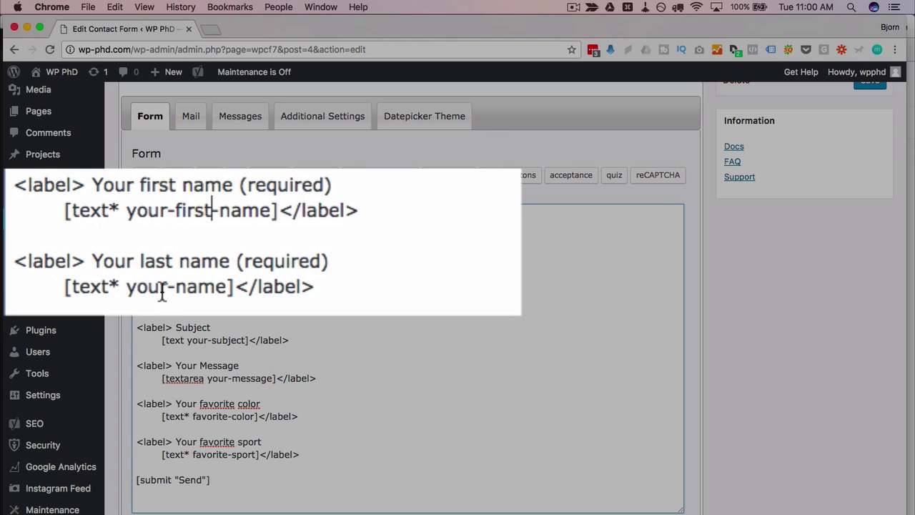
left_click(168, 286)
type("-last")
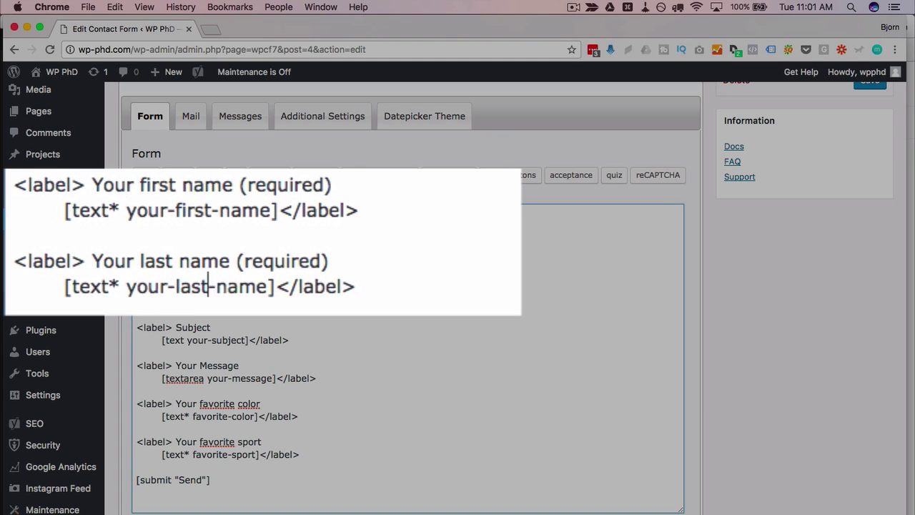
left_click(290, 310)
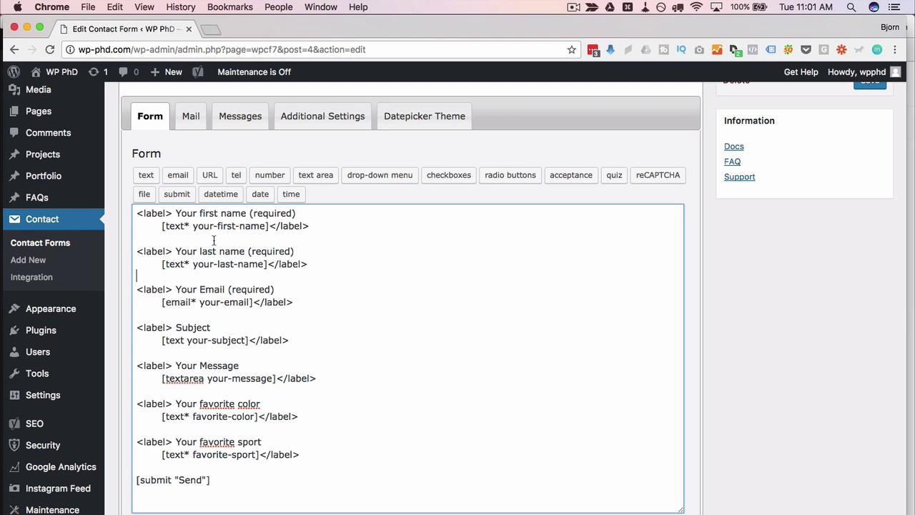
left_click(198, 238)
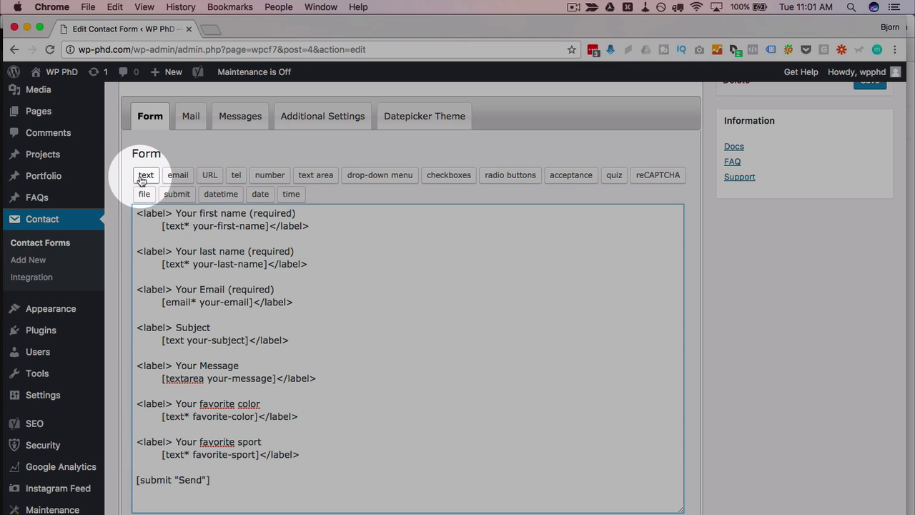
left_click(147, 176)
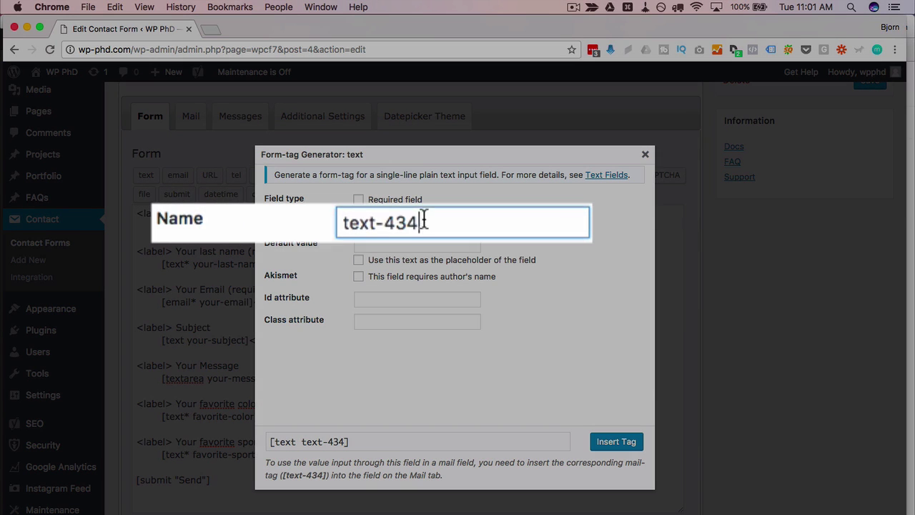
left_click_drag(396, 222, 342, 222)
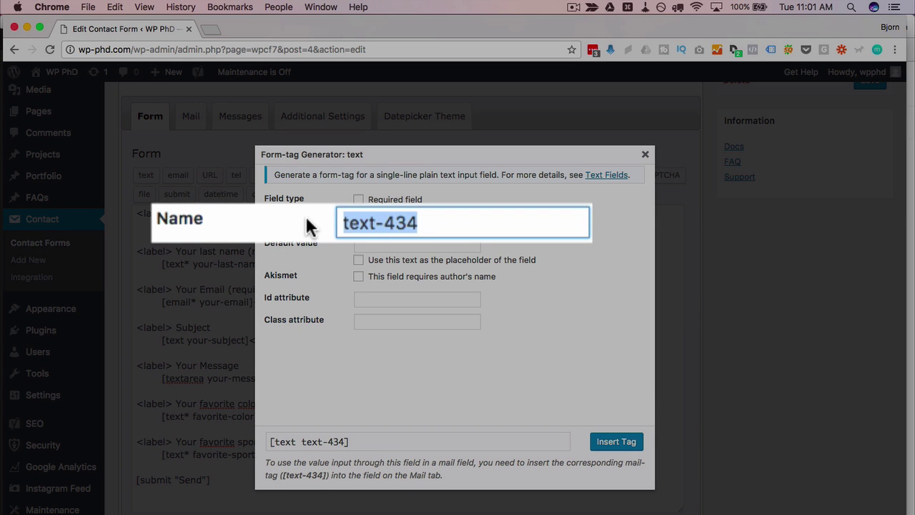
type("your-first-")
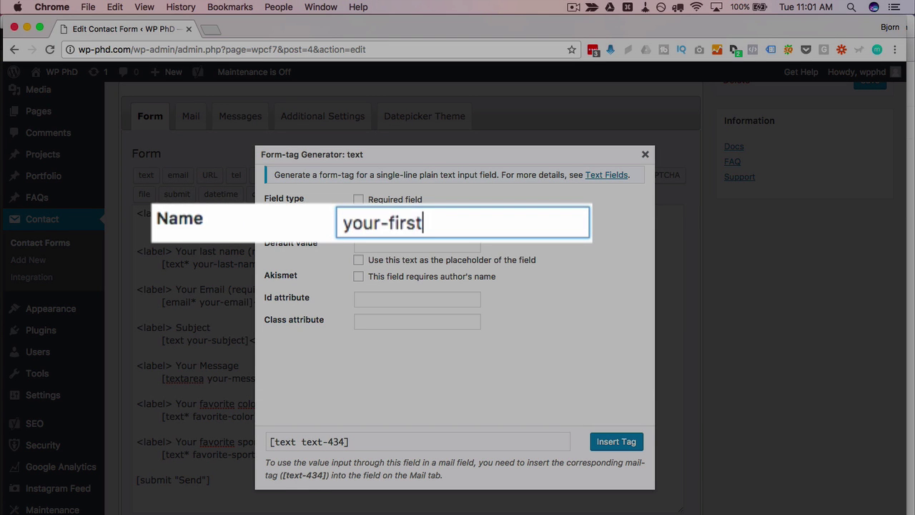
type("name")
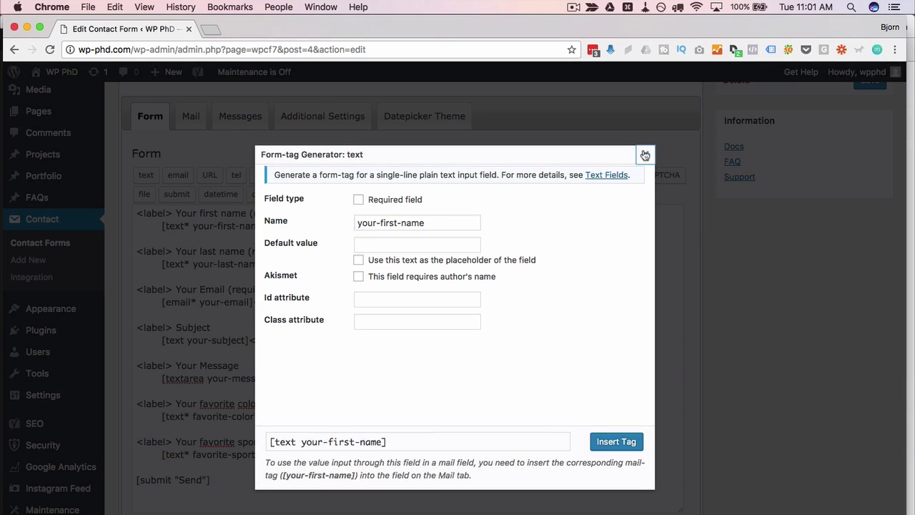
left_click(644, 155)
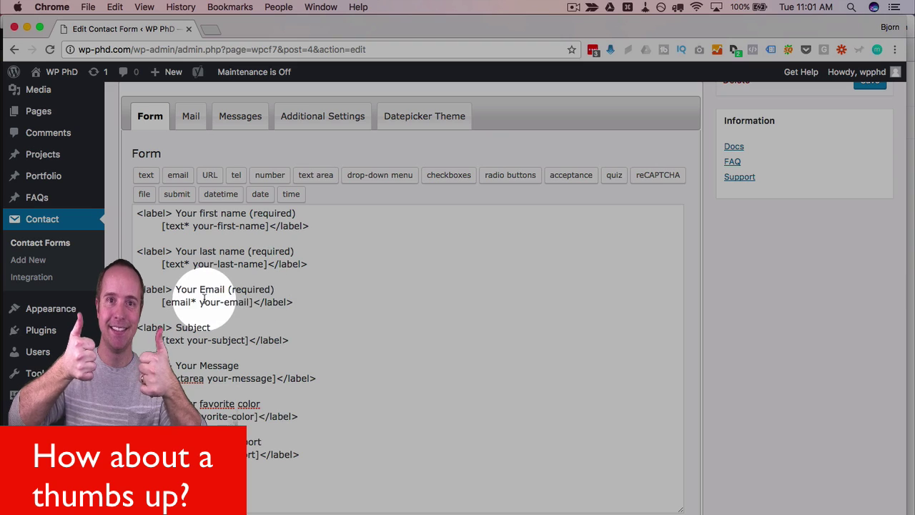
Below the email field, insert a required datetime tag with mm/dd/yy date and HH:mm time formats
key("Return")
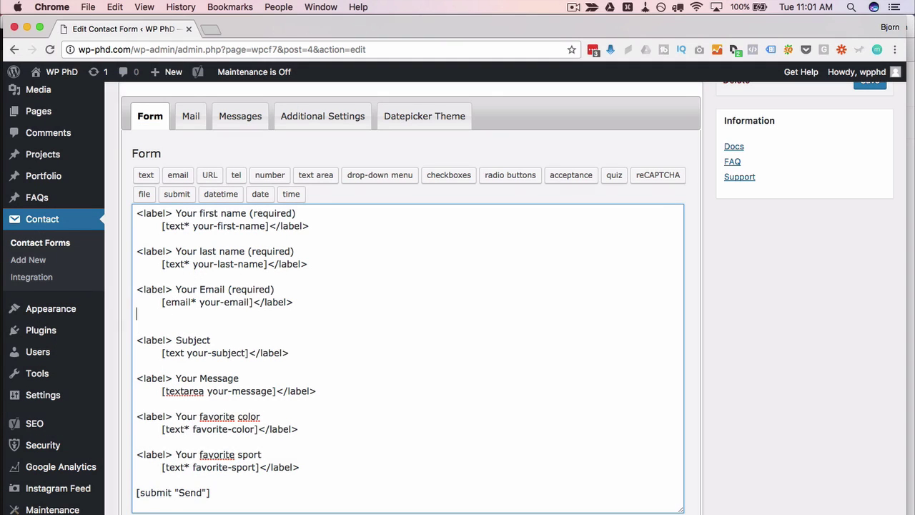
key("Return")
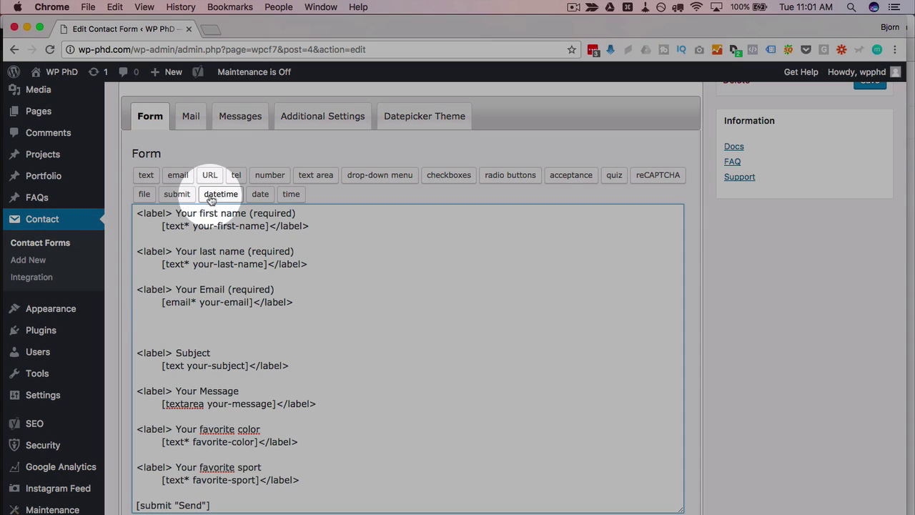
left_click(221, 194)
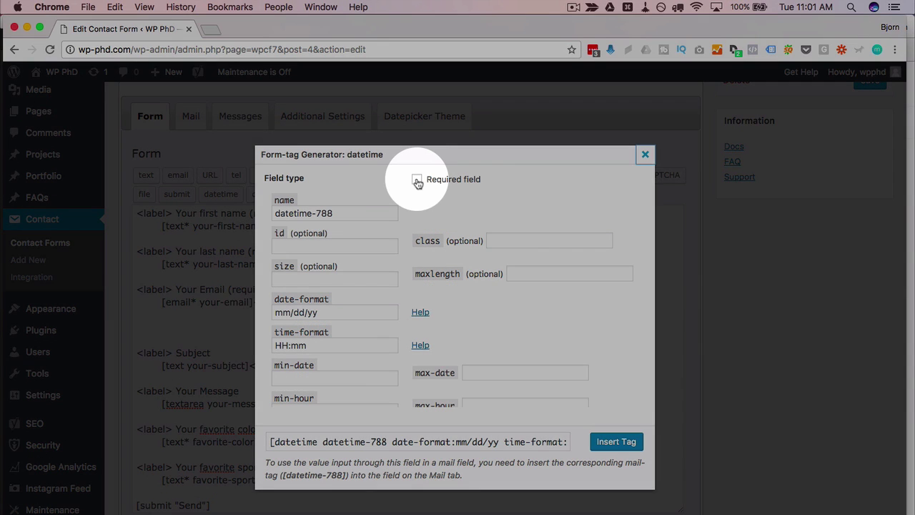
left_click(416, 180)
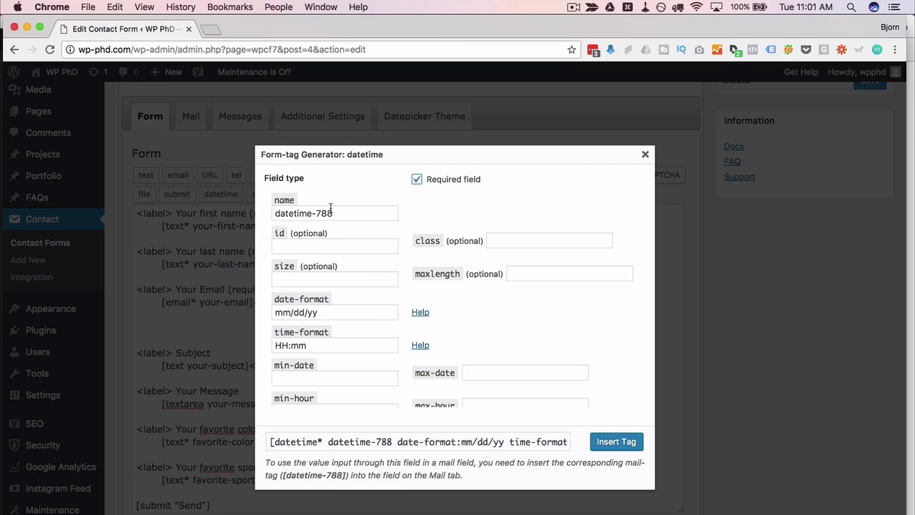
scroll(415, 302, "down", 5)
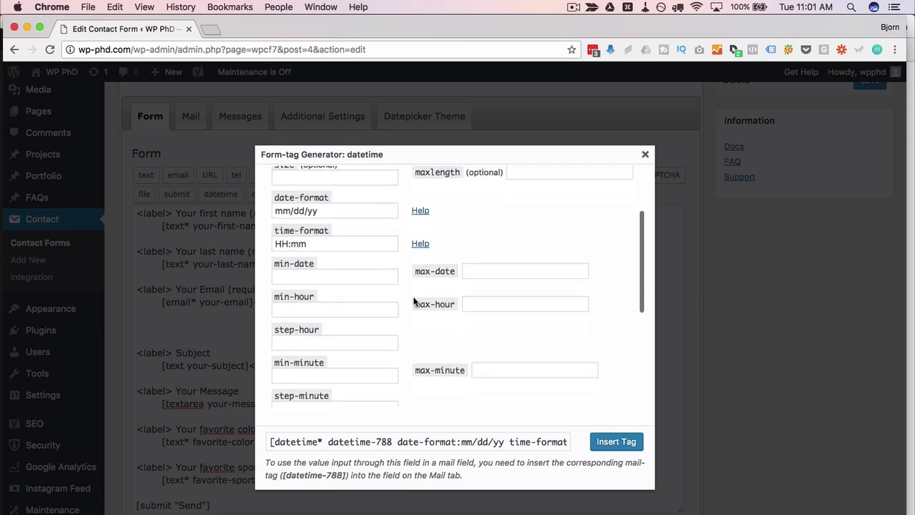
scroll(413, 301, "down", 4)
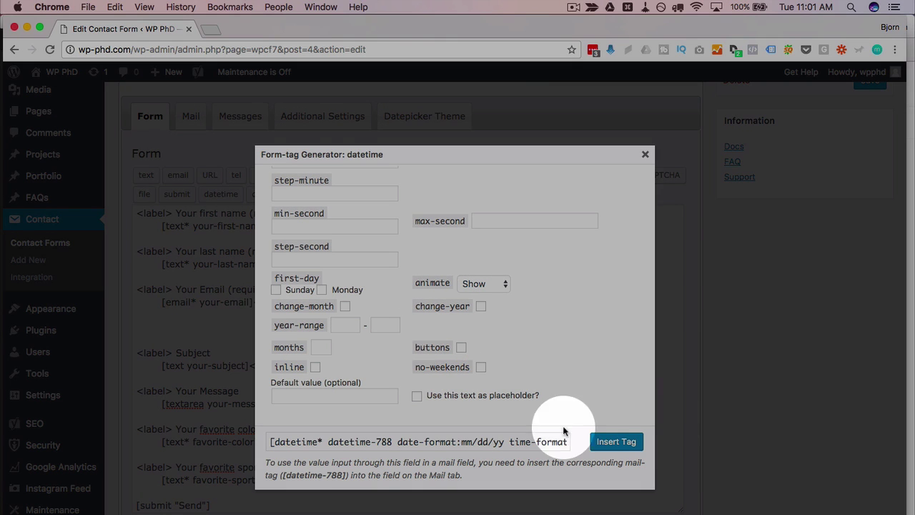
left_click(610, 444)
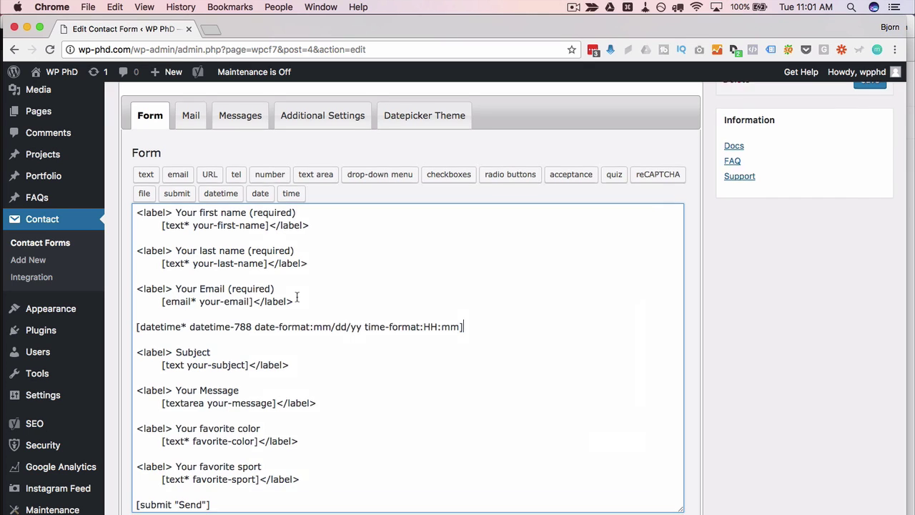
Relabel Subject as 'Type Of Service Required' and rename its field tag to service-requested
scroll(206, 297, "down", 2)
double_click(188, 303)
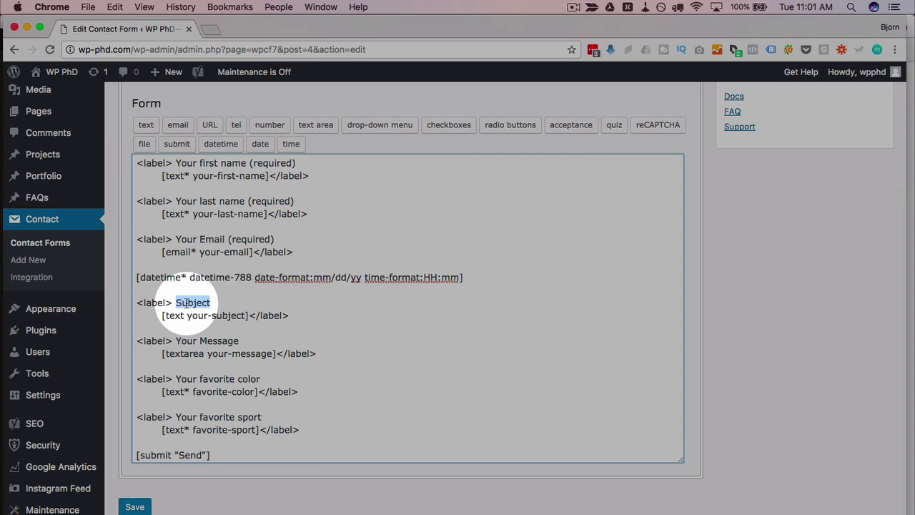
type("Type ")
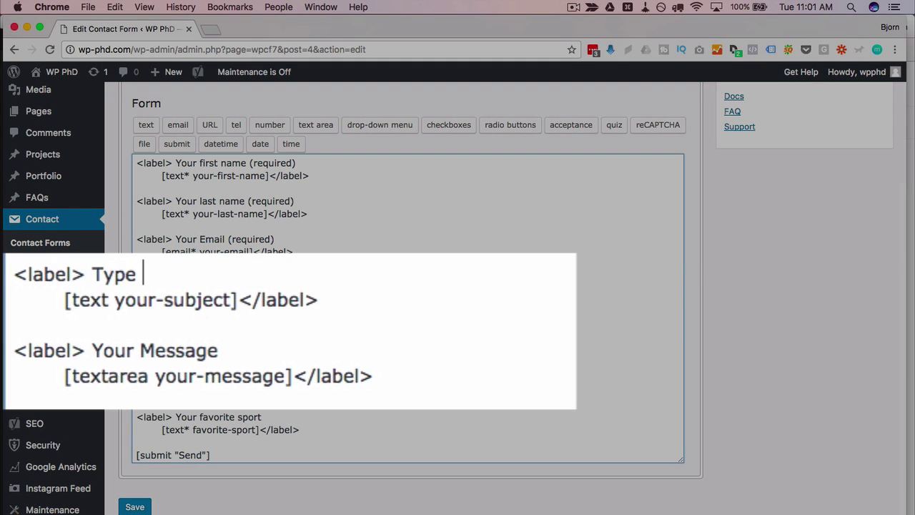
type("Of Sour")
key("BackSpace")
key("BackSpace")
key("BackSpace")
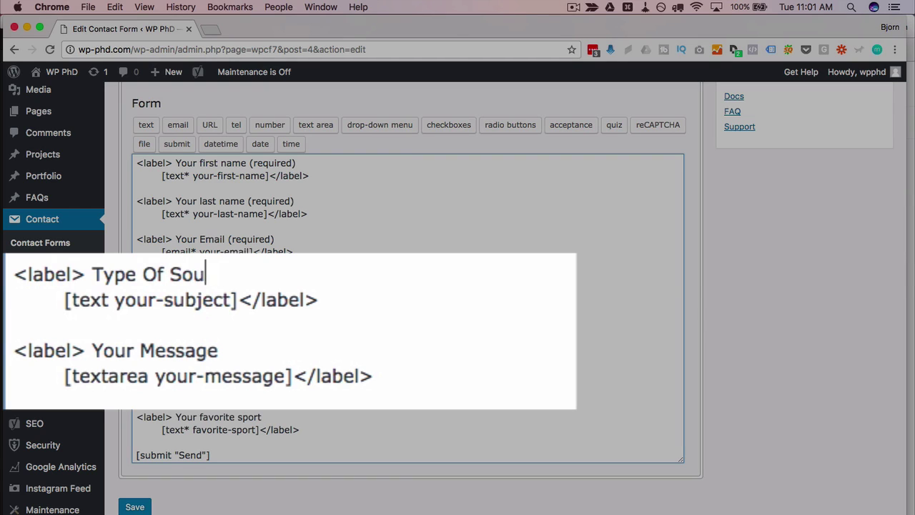
type("ervice Reu")
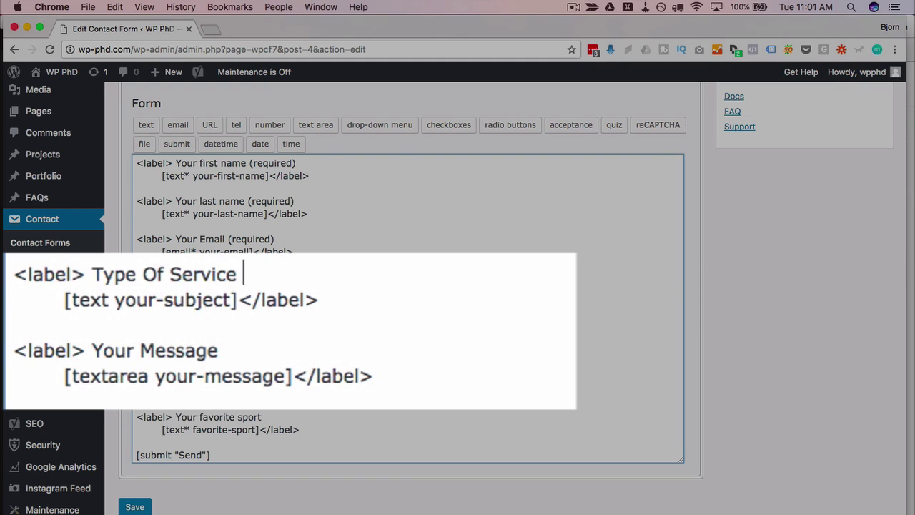
key("BackSpace")
key("BackSpace")
type("equired")
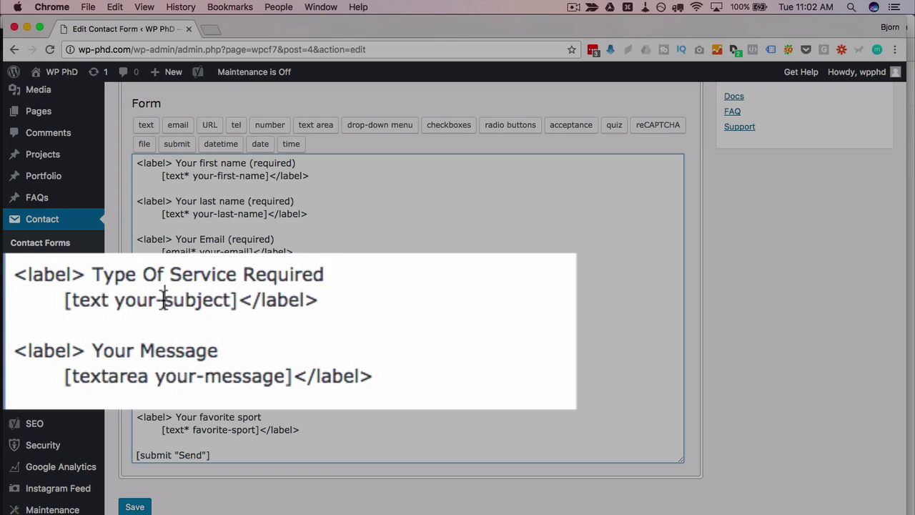
left_click_drag(164, 300, 232, 301)
type("e")
key("BackSpace")
type("ervic")
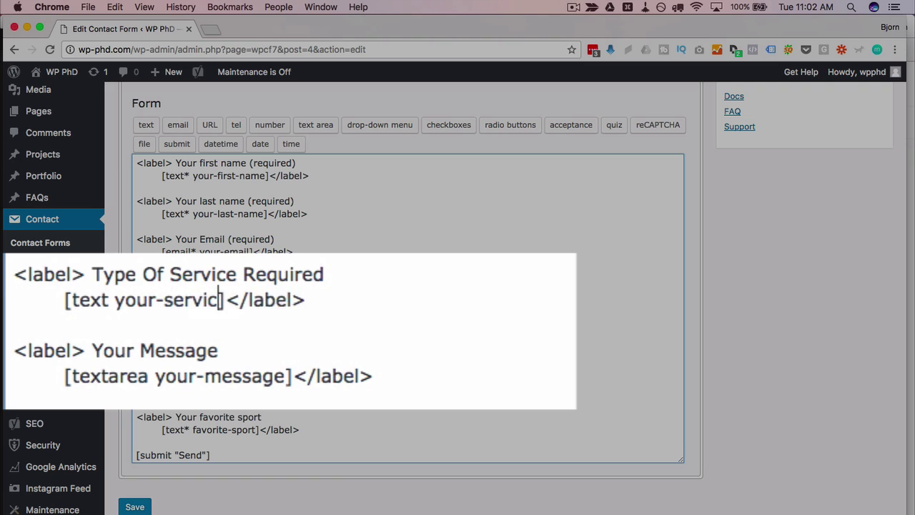
type("e-requested")
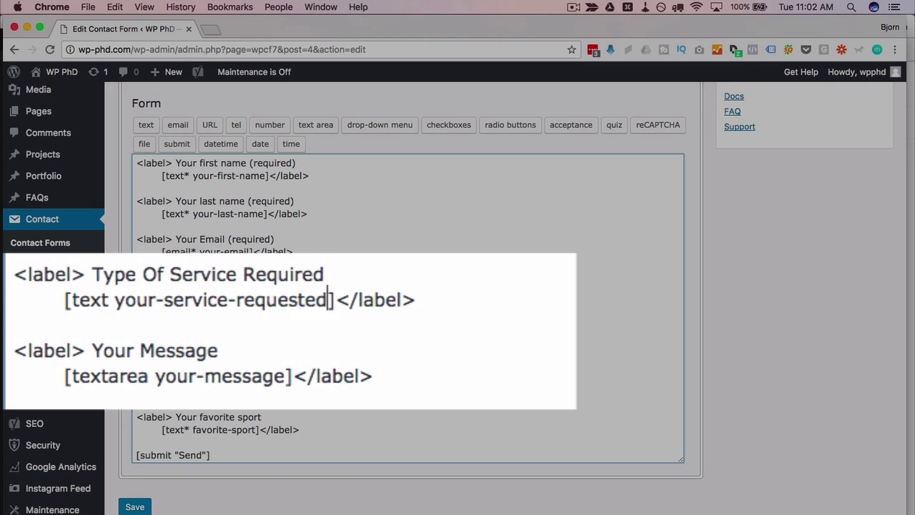
Relabel Message as 'Details' and rename its textarea tag after details
double_click(154, 350)
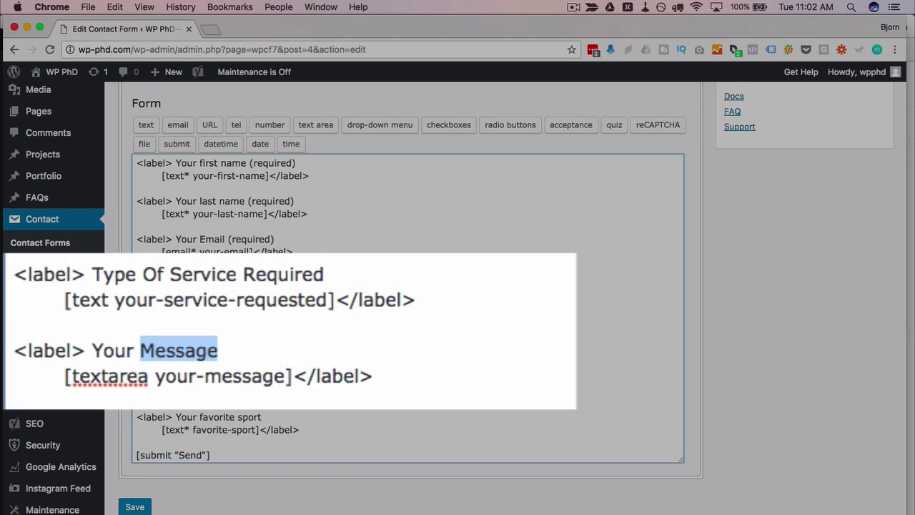
key("BackSpace")
key("BackSpace")
key("BackSpace")
key("BackSpace")
key("BackSpace")
key("BackSpace")
type("Dea")
key("BackSpace")
type("tail")
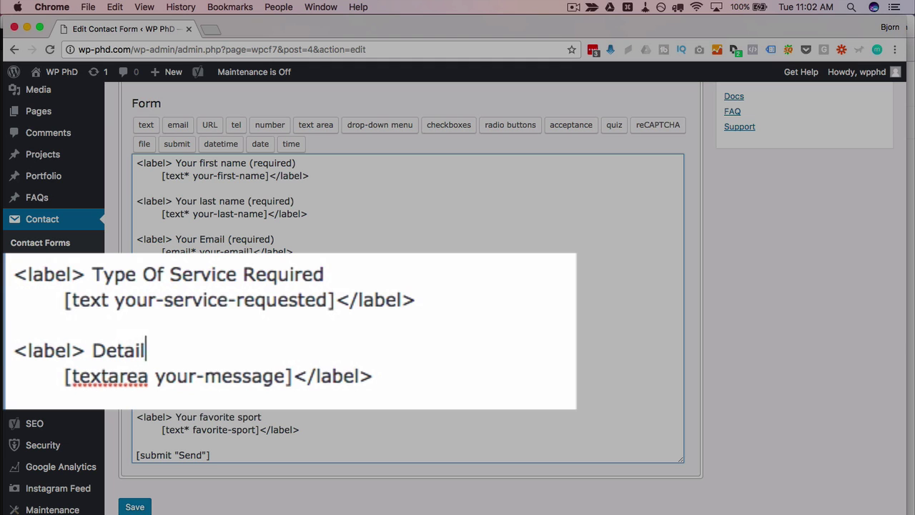
type("s")
double_click(222, 376)
type("de")
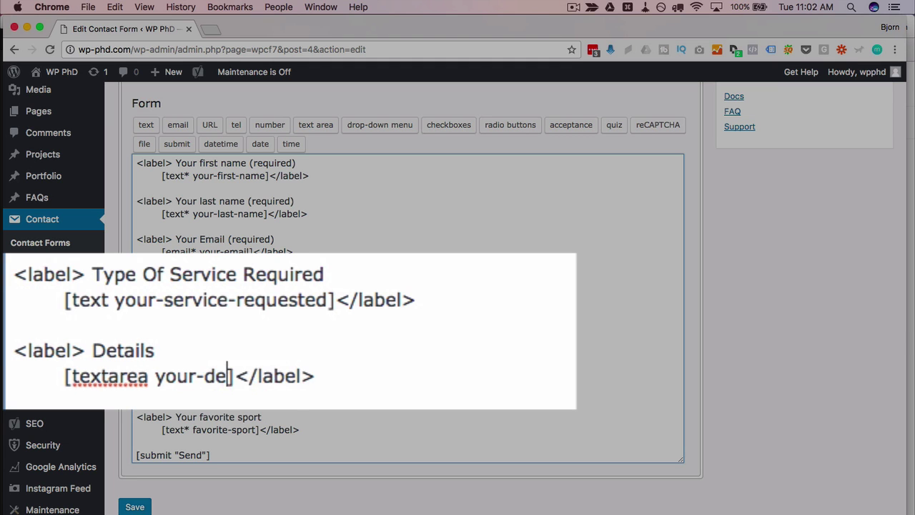
type("tials")
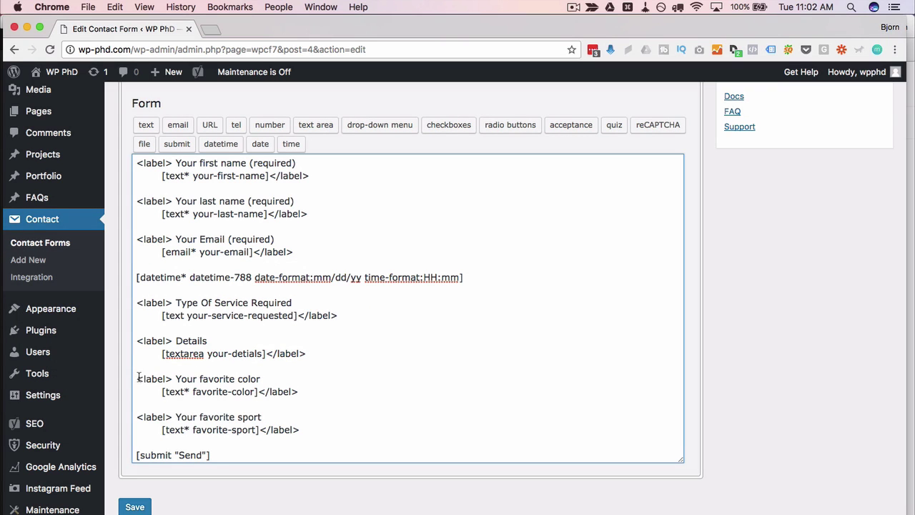
Delete the favorite color and sport fields, correct the tag to your-details, and save the form
left_click_drag(137, 379, 300, 431)
key("BackSpace")
key("BackSpace")
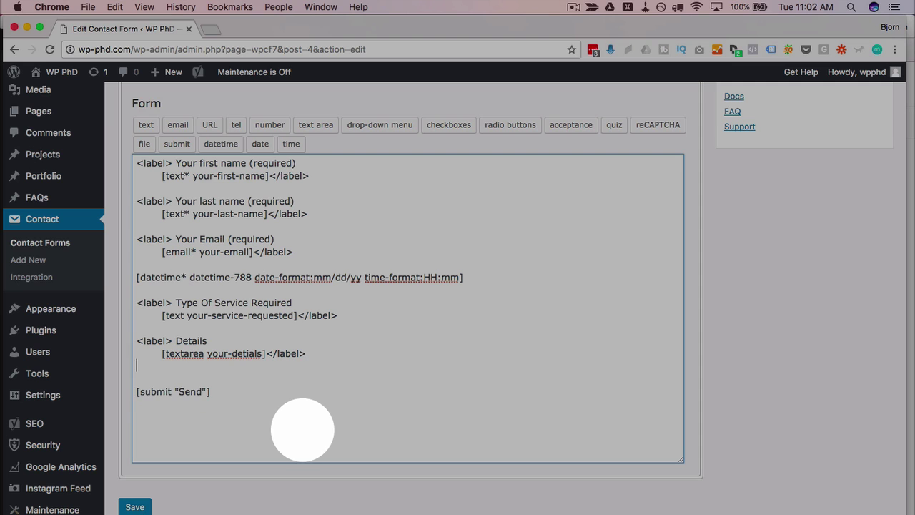
left_click(254, 353)
key("BackSpace")
key("BackSpace")
type("ai")
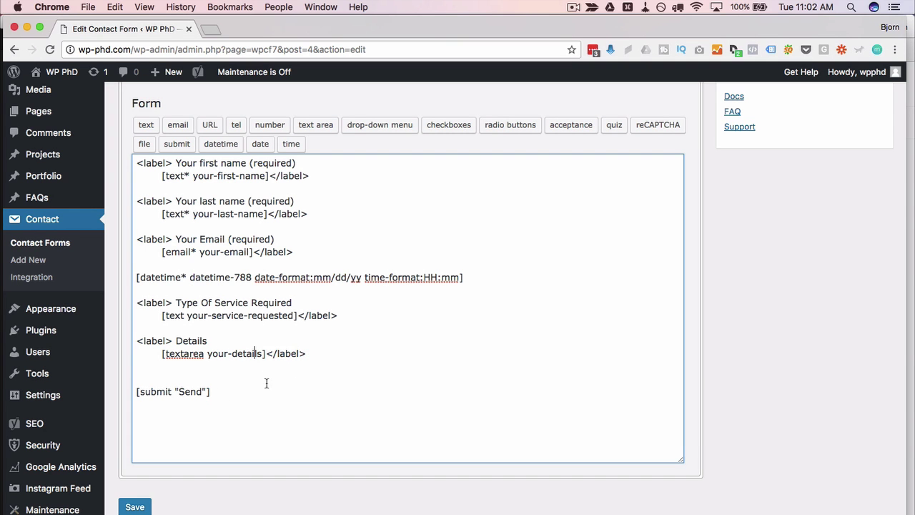
scroll(333, 382, "up", 3)
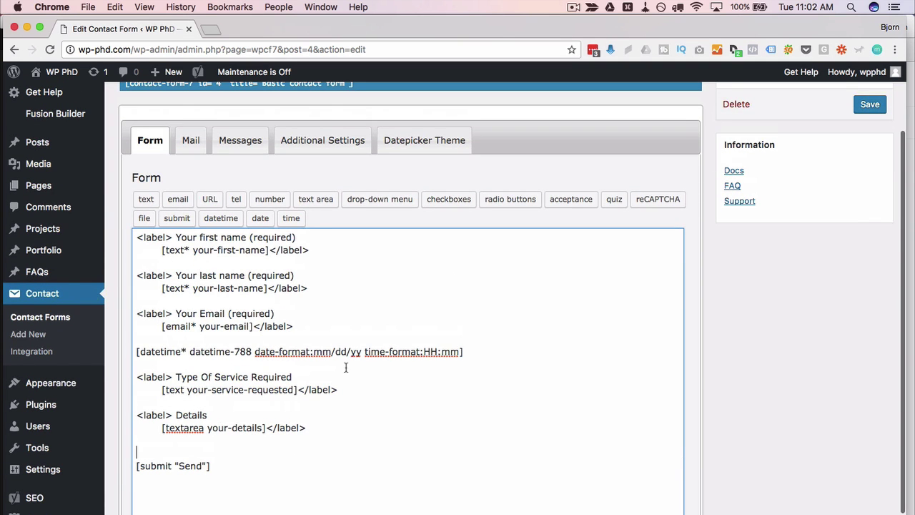
key("BackSpace")
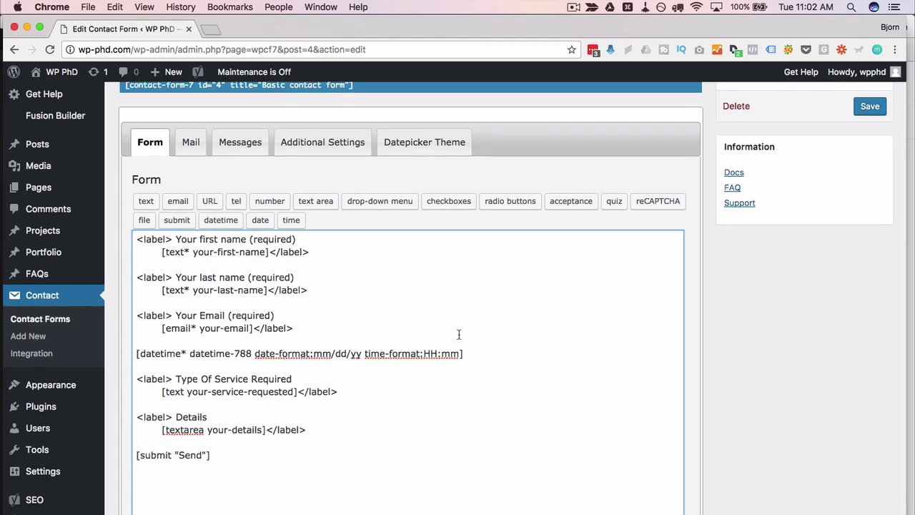
scroll(459, 334, "up", 1)
left_click(869, 144)
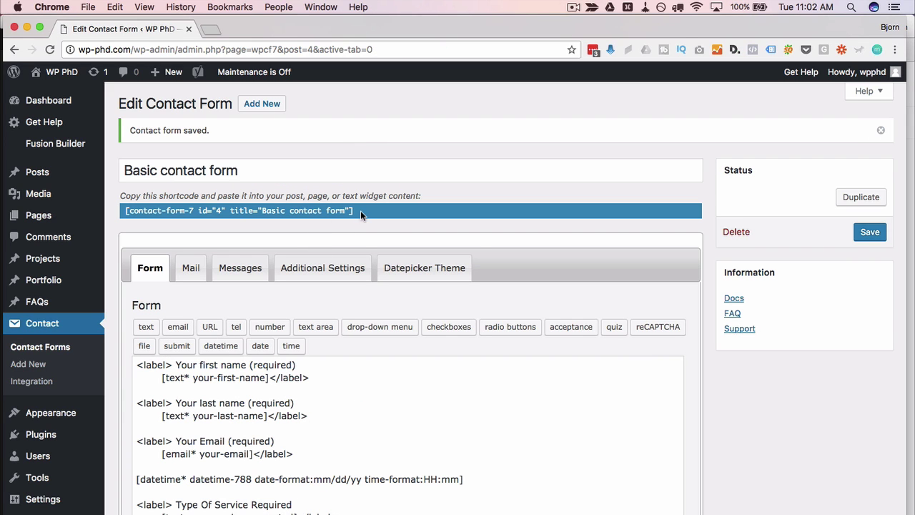
Copy the Basic contact form shortcode and open the Basic contact form page for editing
left_click(360, 210)
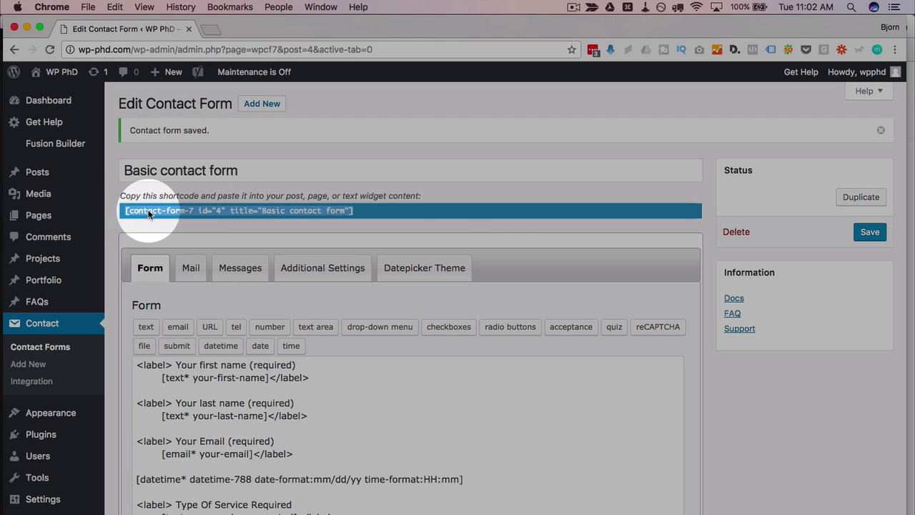
right_click(148, 213)
left_click(143, 232)
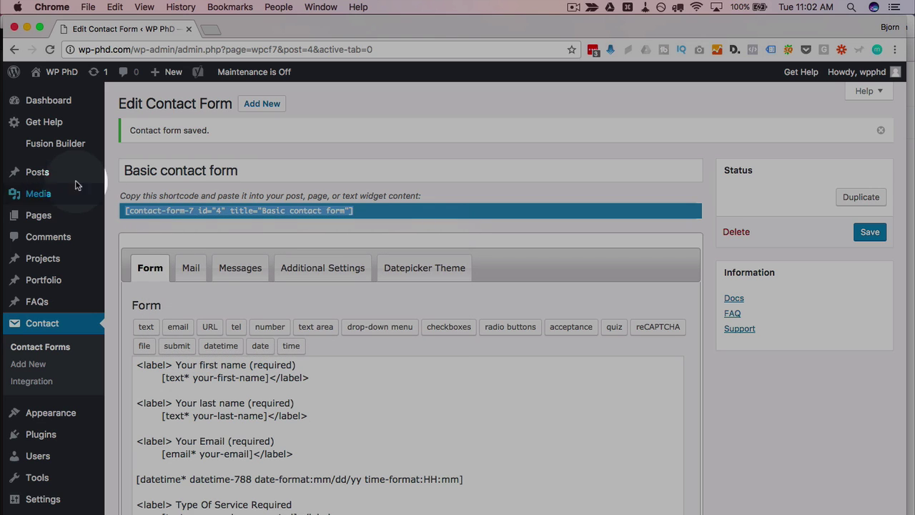
left_click(41, 217, "super")
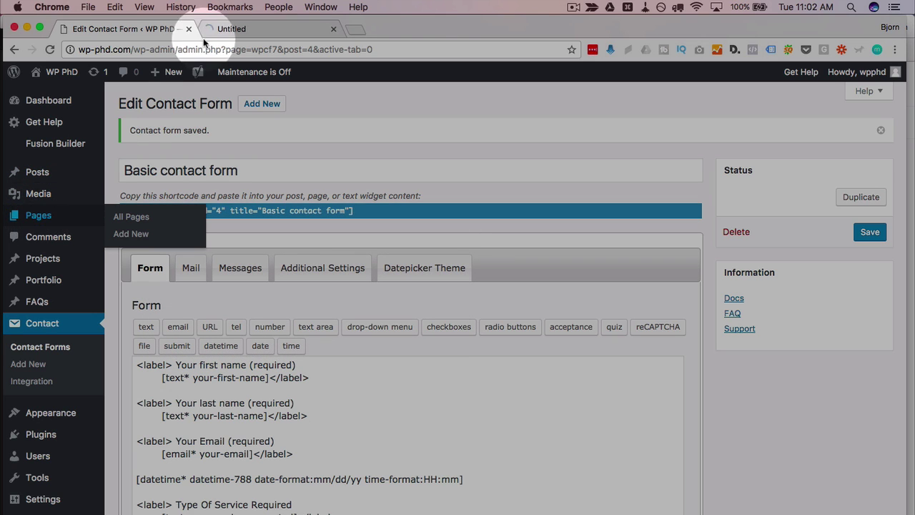
left_click(230, 30)
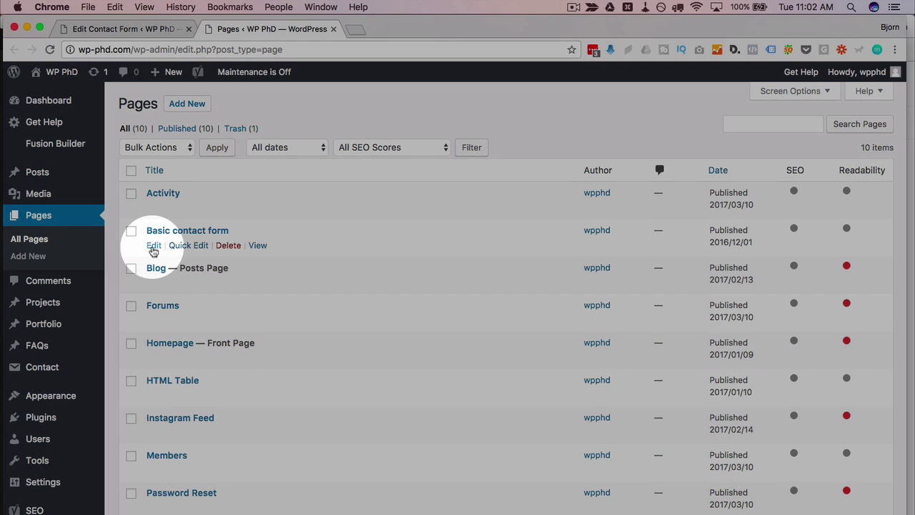
left_click(154, 246)
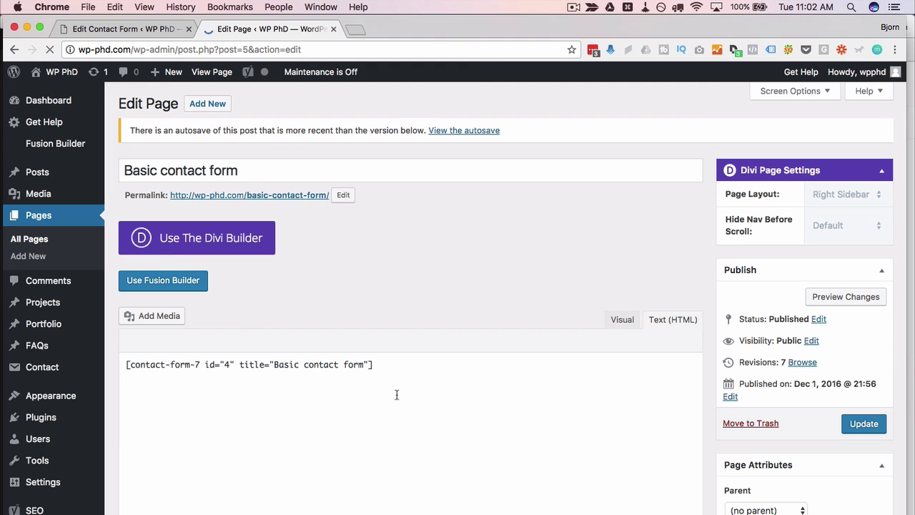
Replace the page's old shortcode with the copied one and update the page
left_click_drag(400, 404, 129, 391)
key("BackSpace")
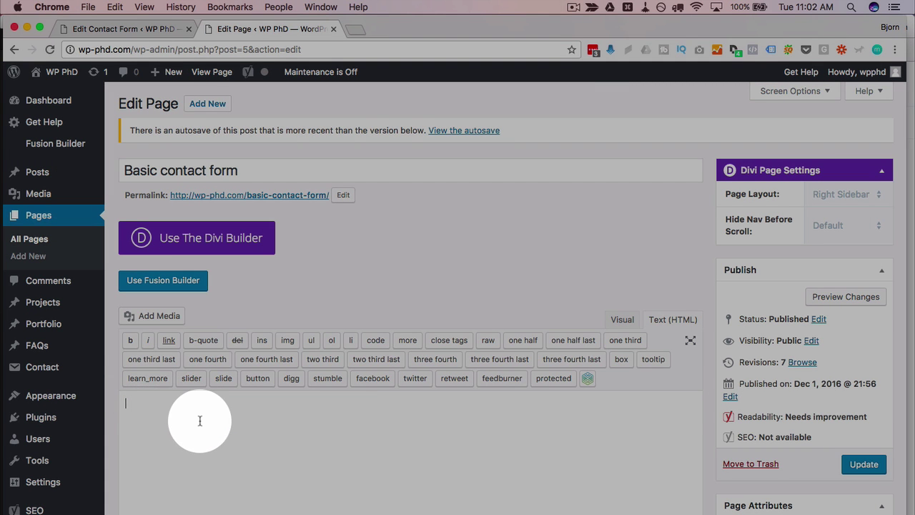
right_click(200, 424)
left_click(218, 429)
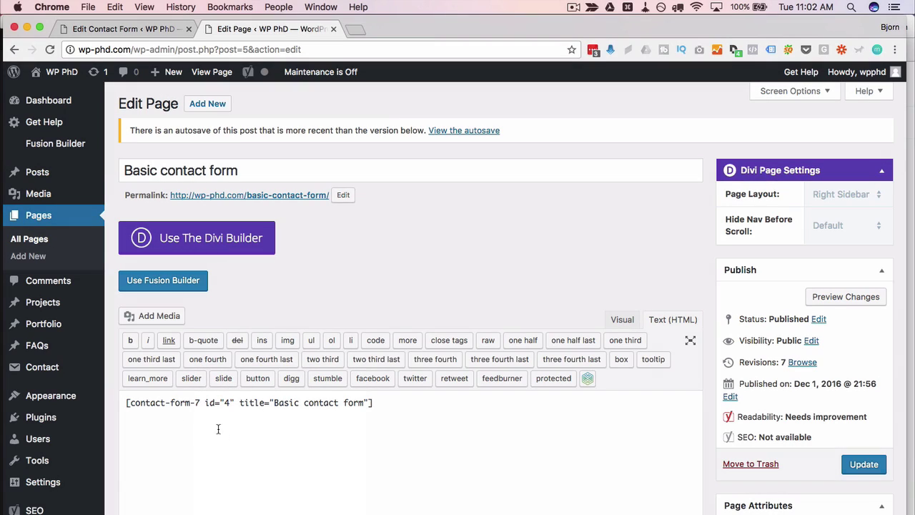
left_click(849, 467)
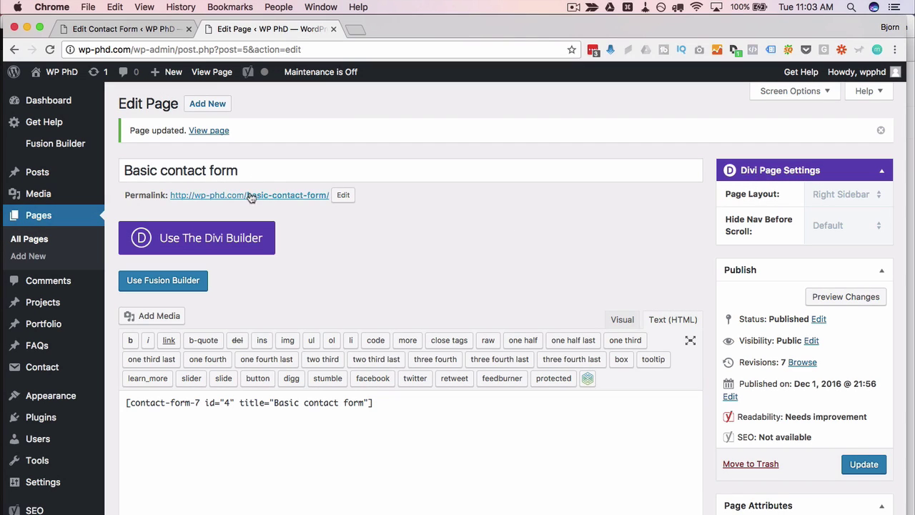
Preview the live contact form page, then return to the form editor
left_click(251, 196)
scroll(65, 236, "down", 2)
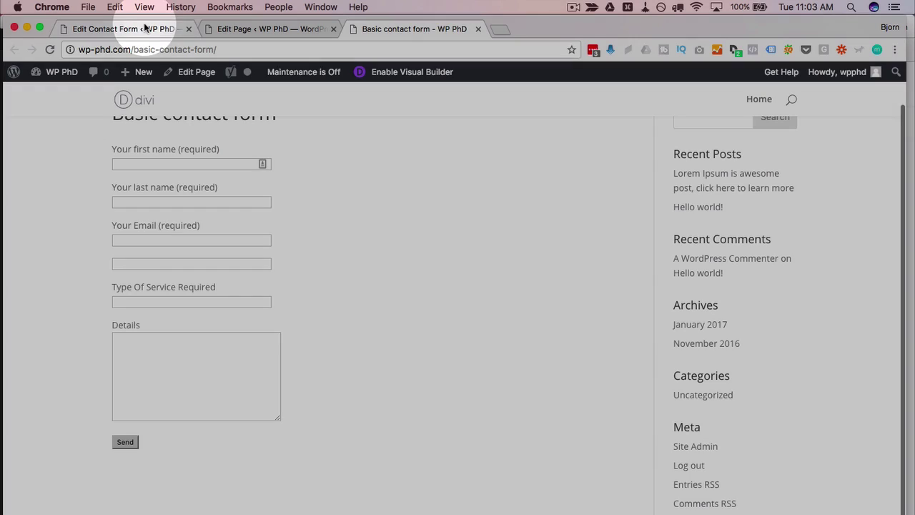
left_click(145, 27)
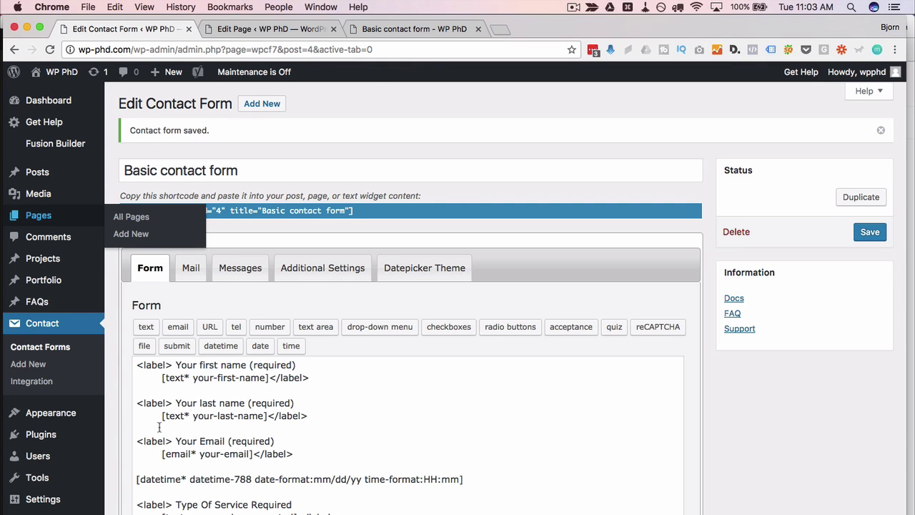
scroll(159, 427, "down", 3)
Wrap the datetime tag in a copy of the Your Email label line, closed with </label>
left_click_drag(276, 368, 130, 367)
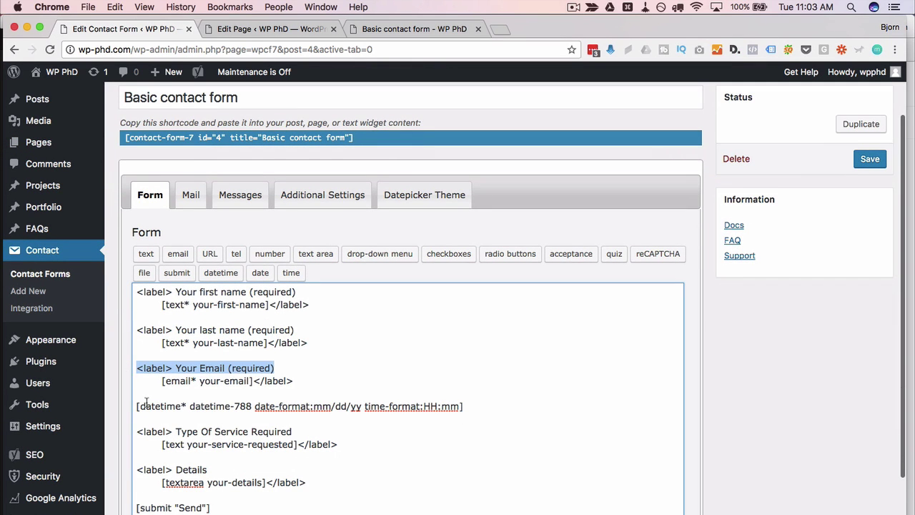
left_click(138, 404)
key("Return")
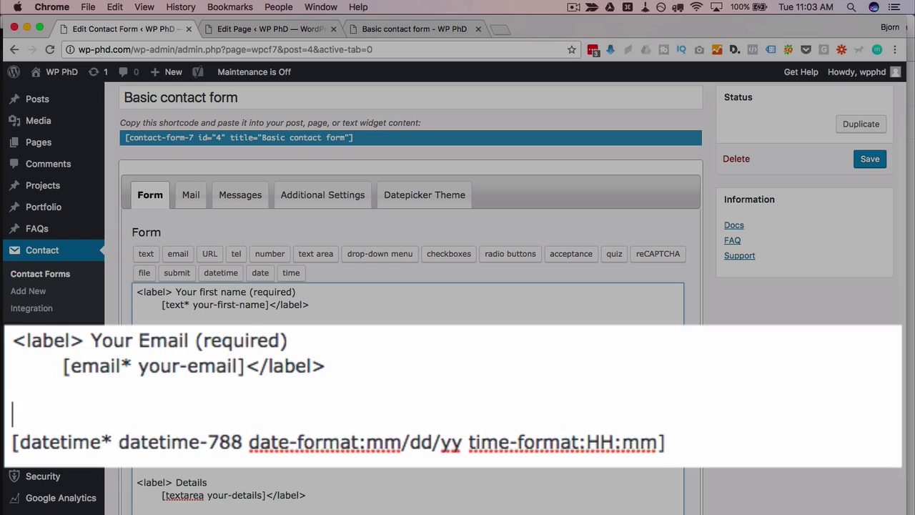
key("cmd+v")
left_click_drag(331, 366, 245, 366)
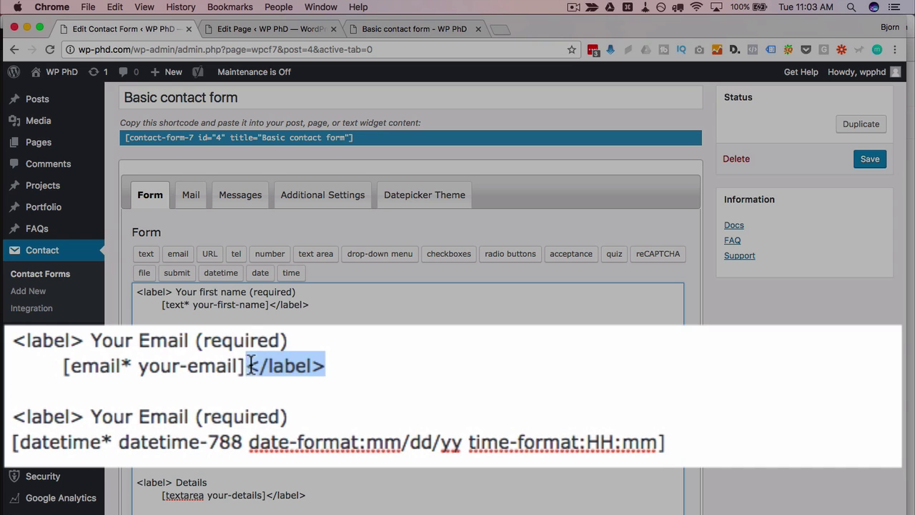
key("cmd+c")
left_click(667, 444)
key("cmd+v")
Change the new label text to 'Pick a date and time' and save the form
double_click(166, 416)
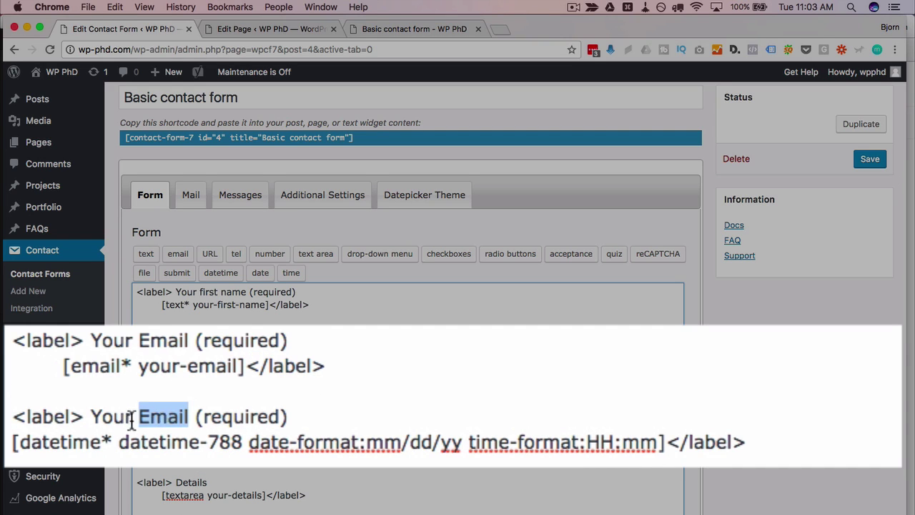
left_click(92, 416, "shift")
type("Pick a ")
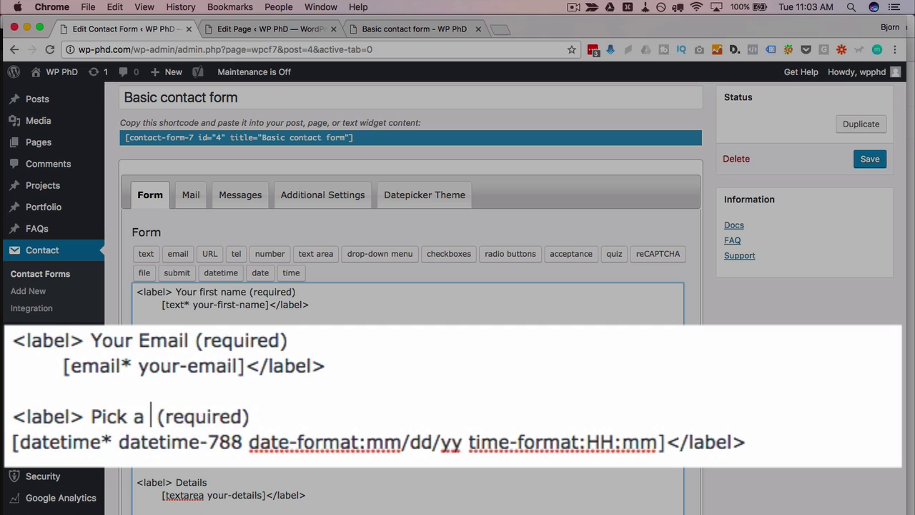
type("date and time")
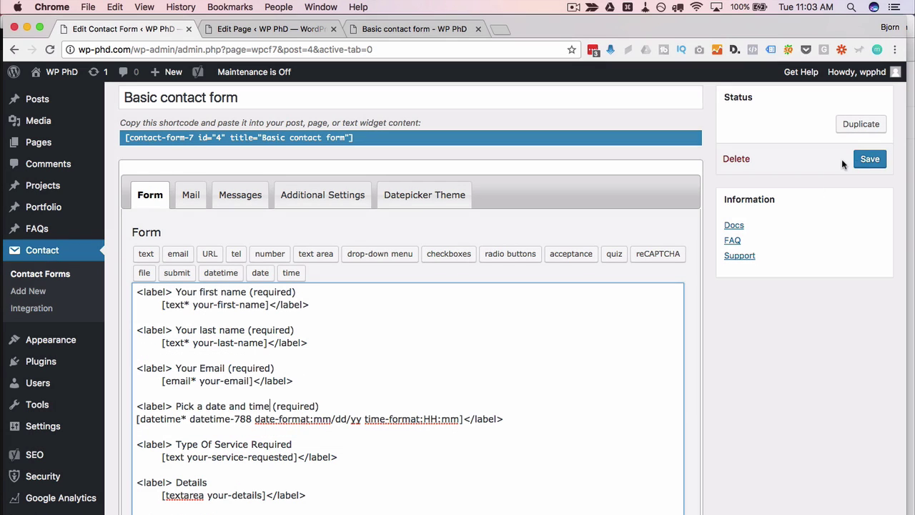
left_click(869, 159)
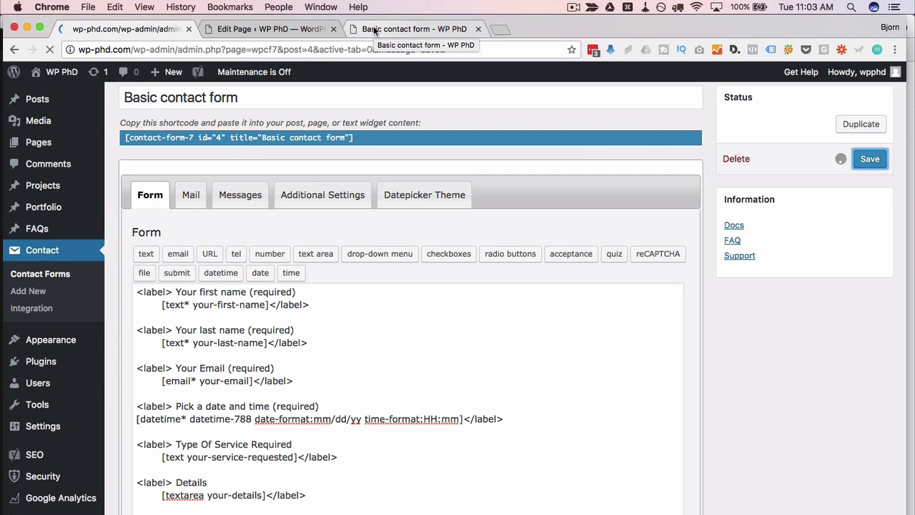
Reload the live contact form page to show the new 'Pick a date and time' field
left_click(373, 29)
left_click(49, 49)
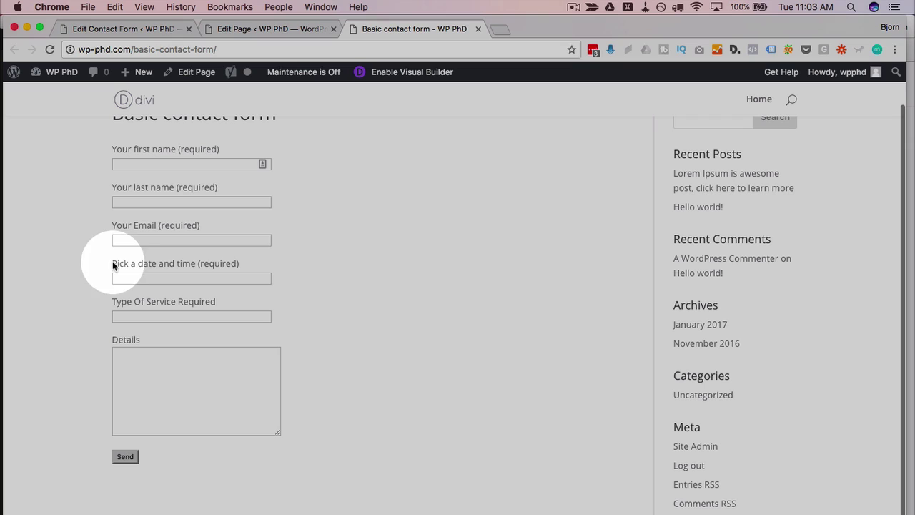
left_click_drag(112, 262, 303, 266)
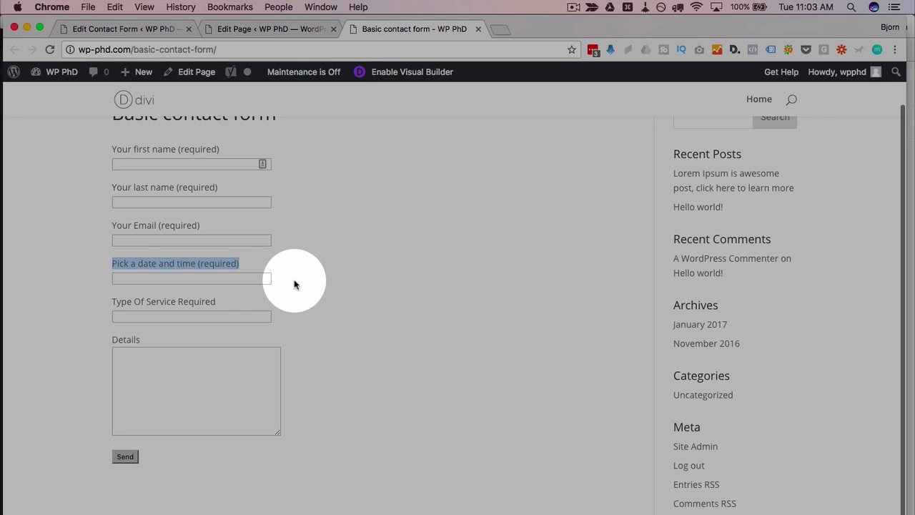
left_click(294, 279)
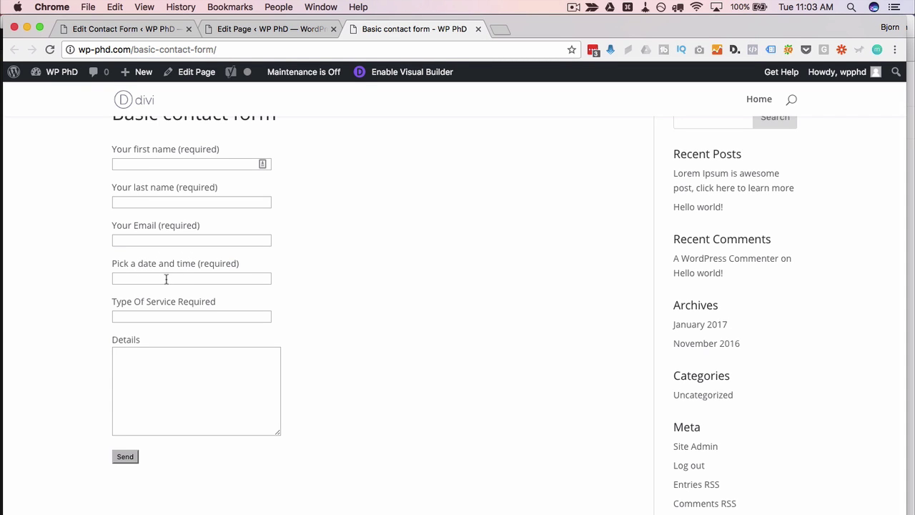
Fill in the first name, last name and email fields using browser autofill
left_click(149, 166)
type("Bjorn")
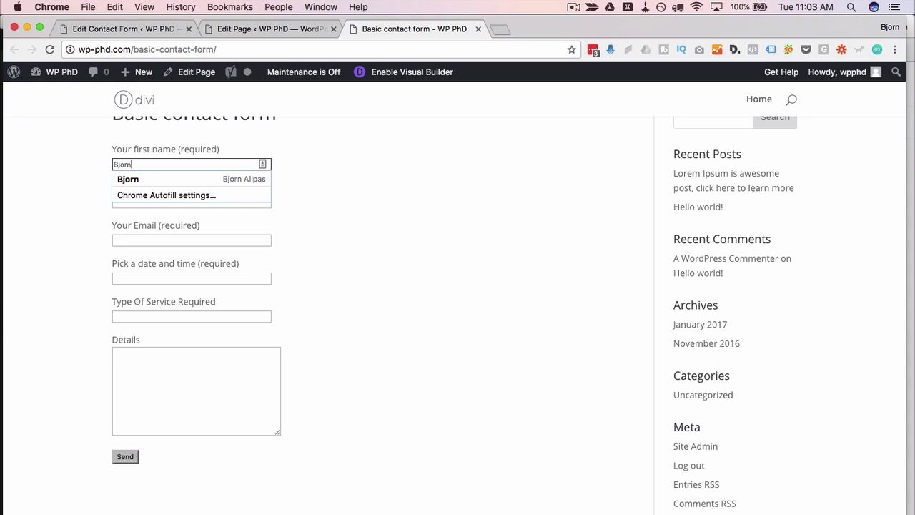
key("Tab")
type("A")
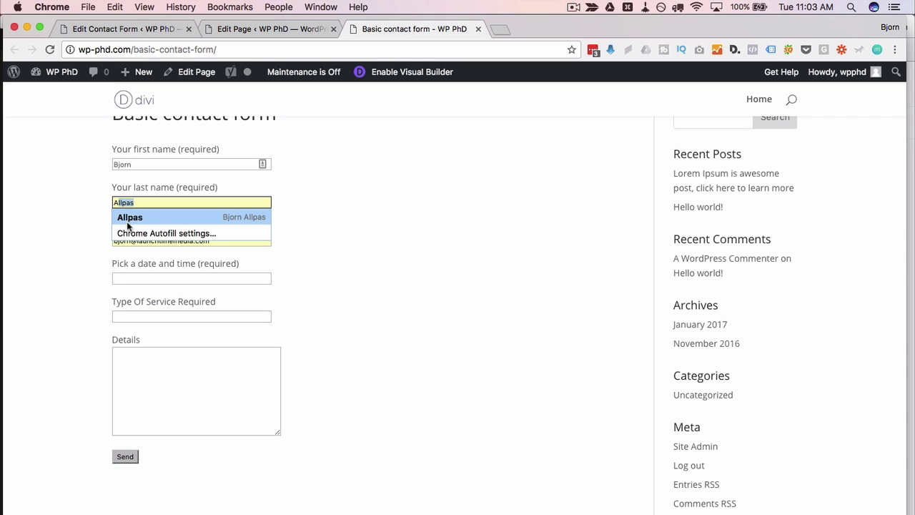
left_click(127, 218)
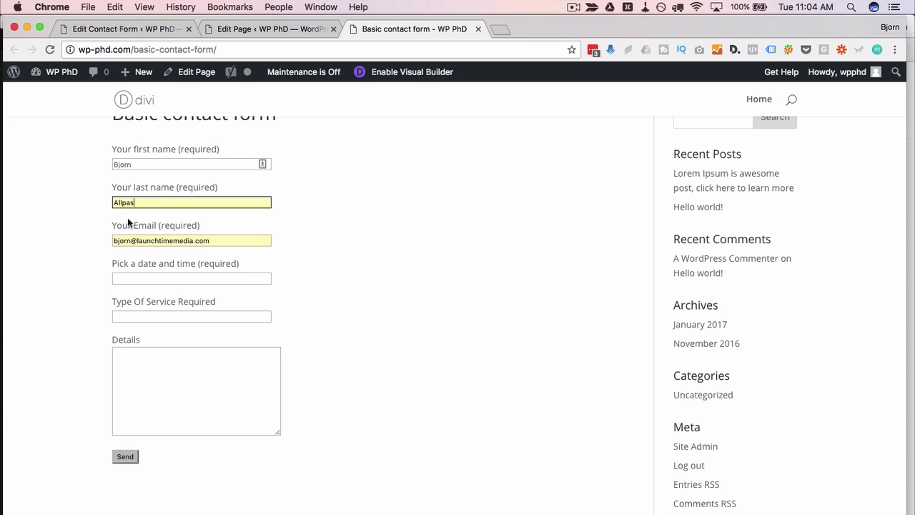
Pick 03/18/2017 at 10:19 in the date and time field
left_click(143, 280)
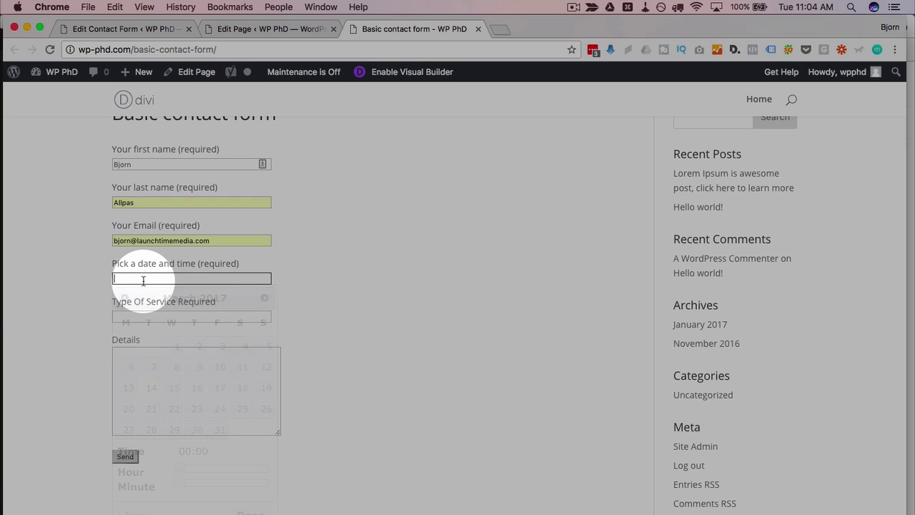
left_click(183, 346)
left_click(175, 334)
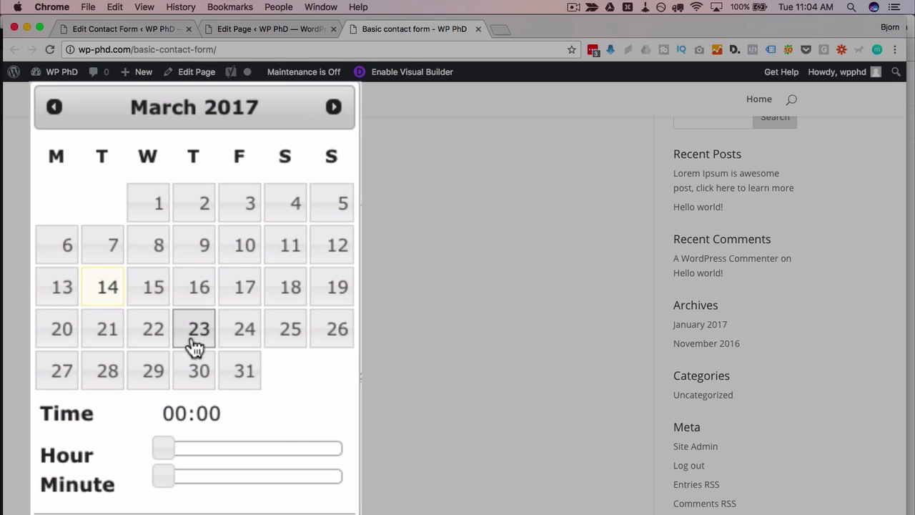
left_click(293, 302)
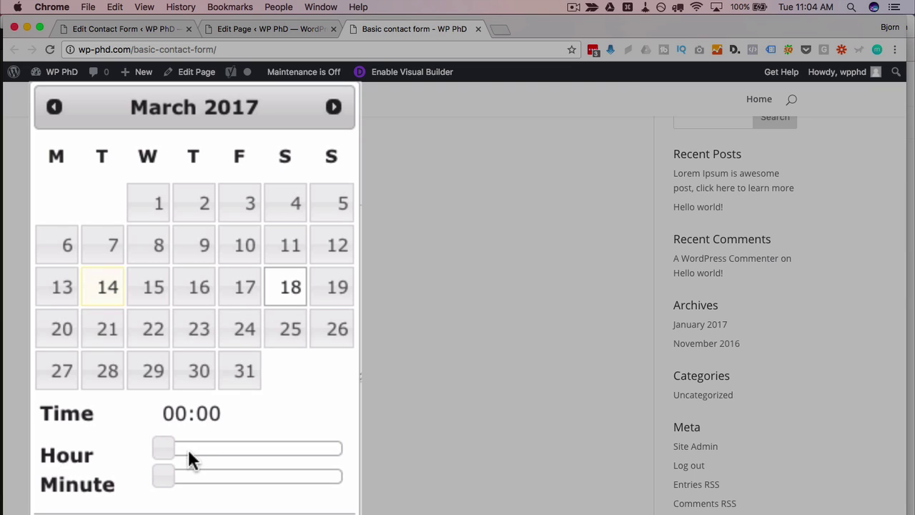
left_click_drag(164, 447, 241, 452)
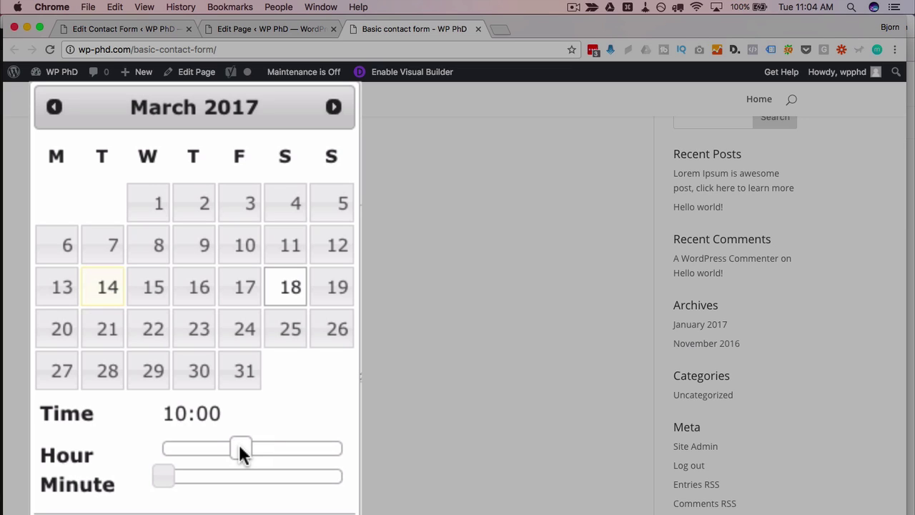
mouse_move(241, 443)
left_mouse_down()
mouse_move(345, 446)
mouse_move(231, 451)
mouse_move(264, 454)
mouse_move(239, 447)
left_mouse_up()
left_click_drag(156, 478, 213, 481)
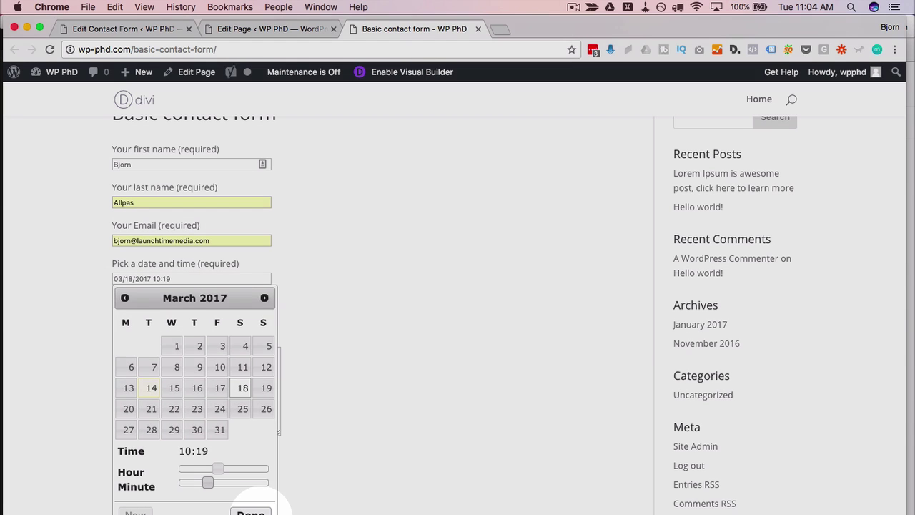
left_click(254, 509)
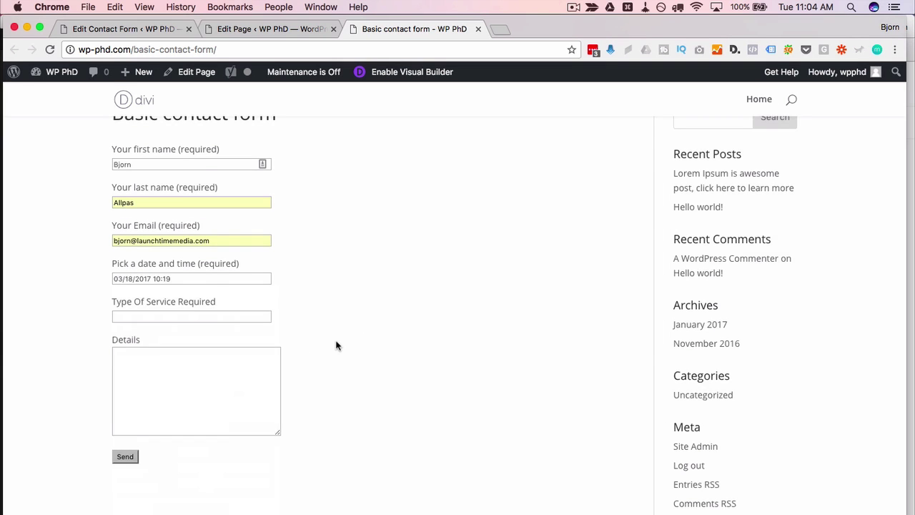
scroll(336, 346, "down", 1)
left_click_drag(170, 250, 107, 248)
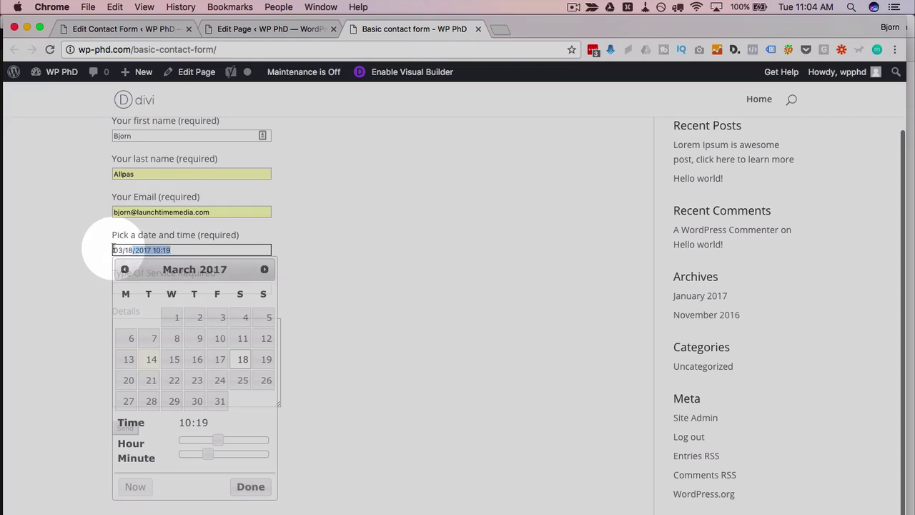
left_click(84, 310)
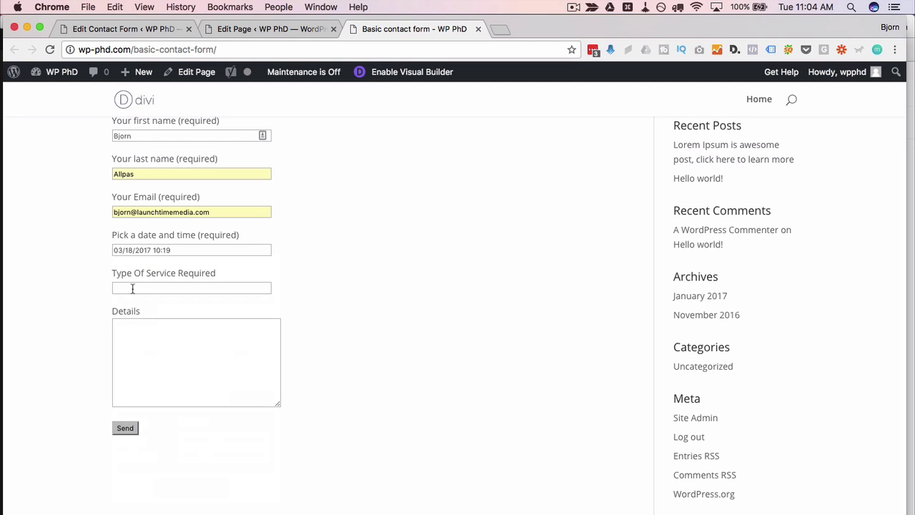
Enter 'Window cleaning' as the service type and 'My windows are dirty' as the details
left_click(132, 288)
type("Window cleaning")
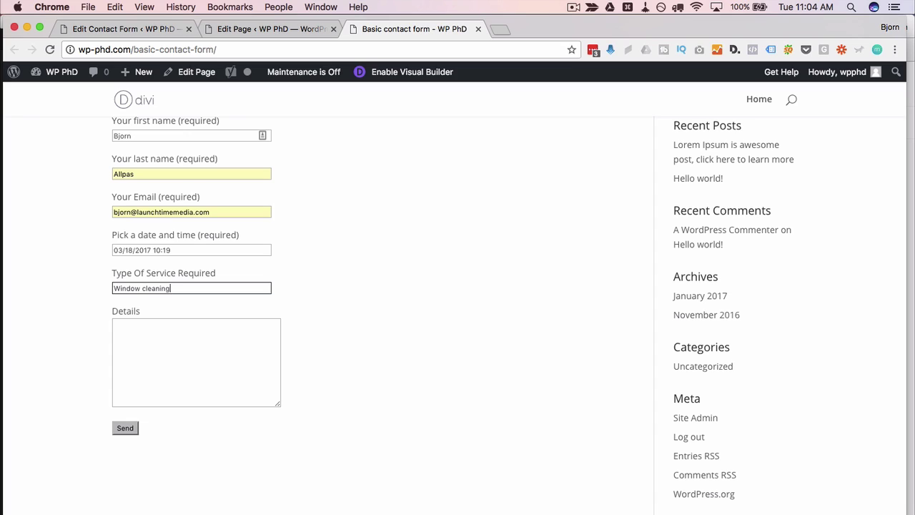
left_click(116, 326)
type("My ")
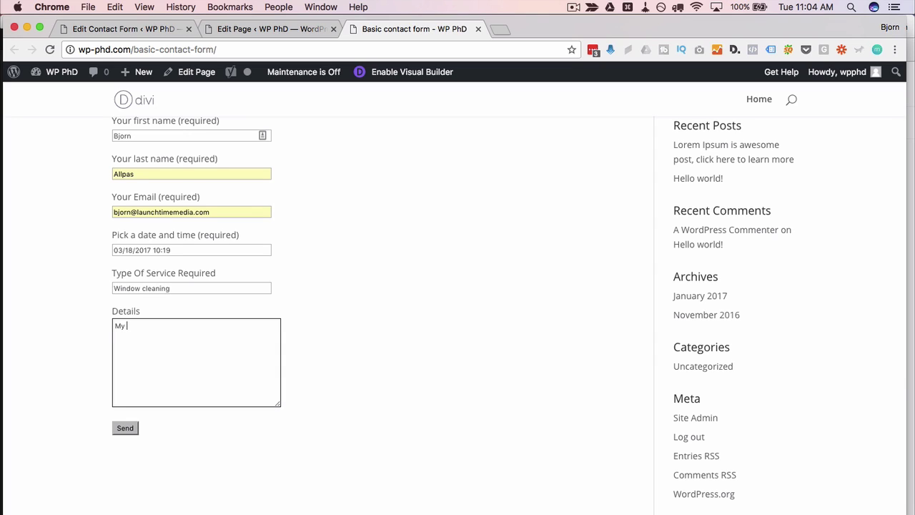
type("window")
left_click(80, 319)
scroll(80, 319, "up", 2)
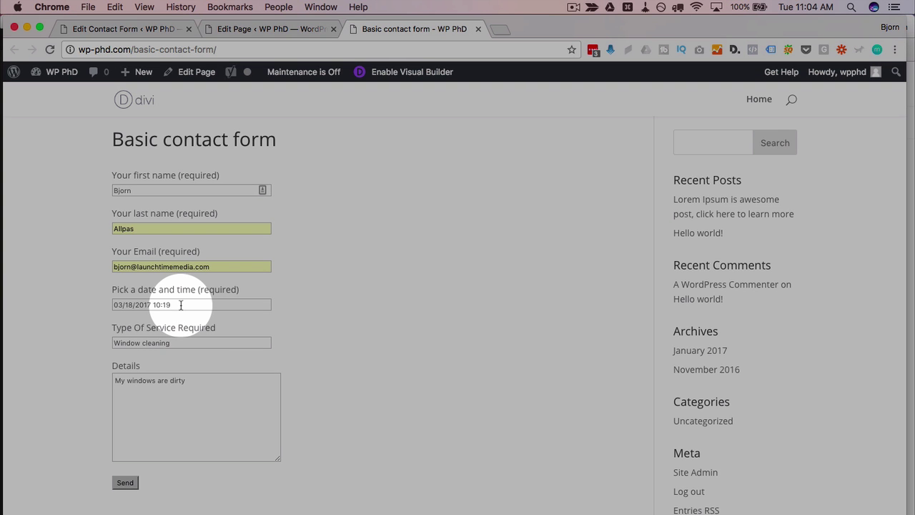
Reopen the date picker twice to check the chosen appointment time
left_click(181, 305)
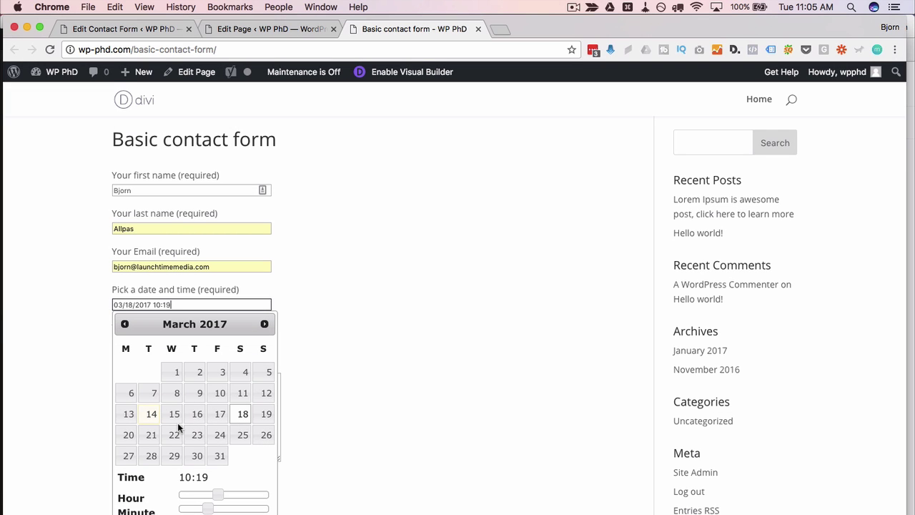
left_click(370, 403)
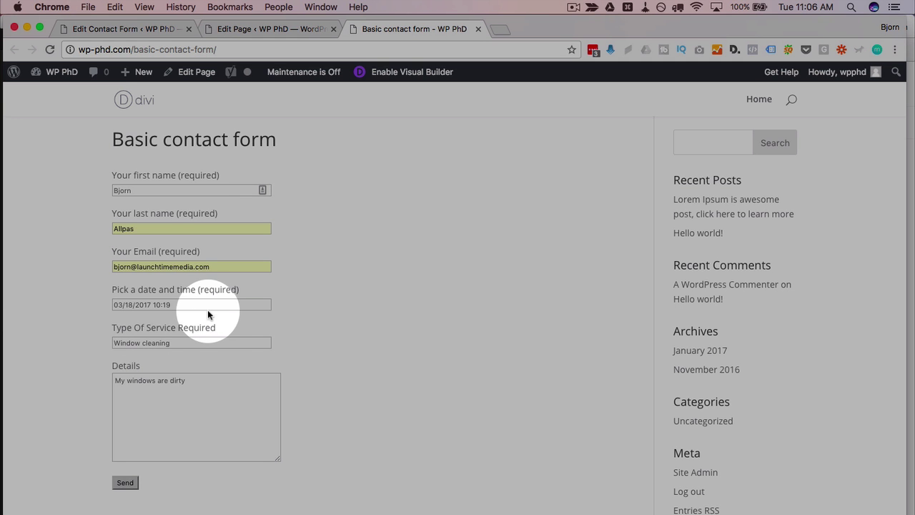
left_click(212, 306)
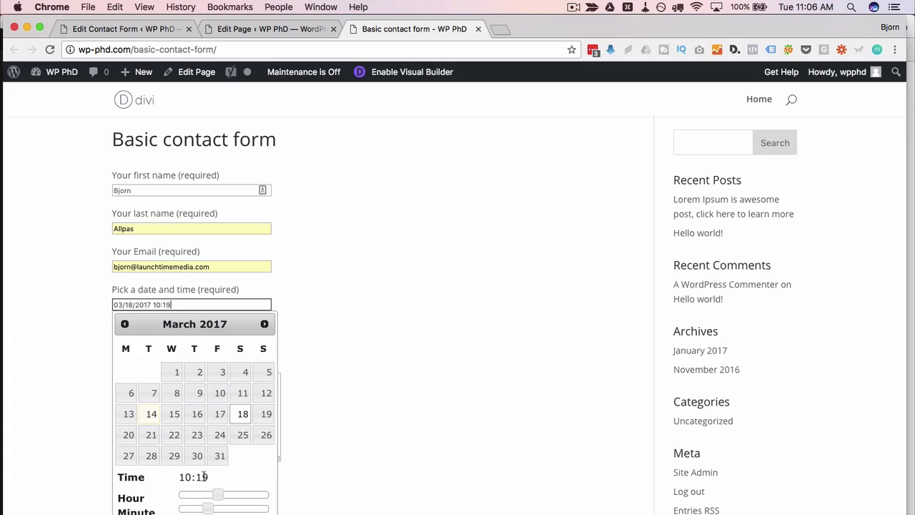
left_click(440, 405)
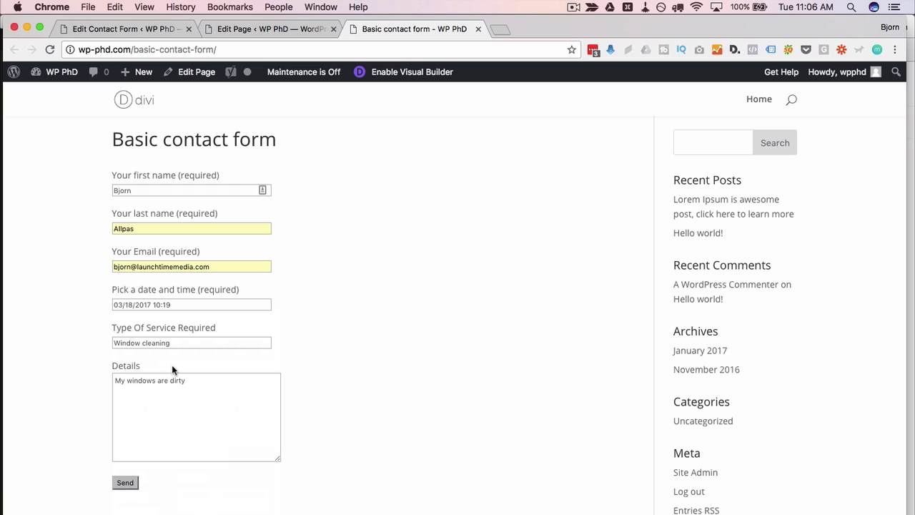
Review the Basic contact form template, including the your-last-name and date-time field tags
left_click(148, 29)
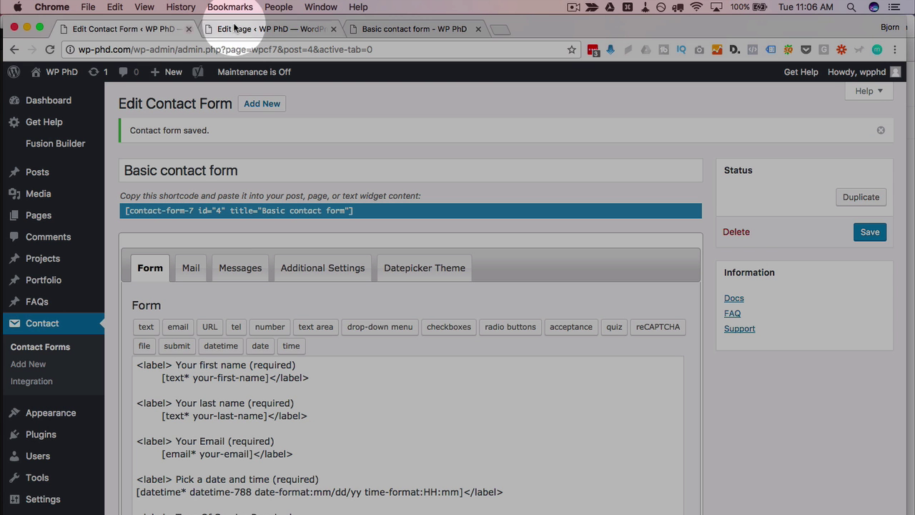
scroll(239, 358, "down", 4)
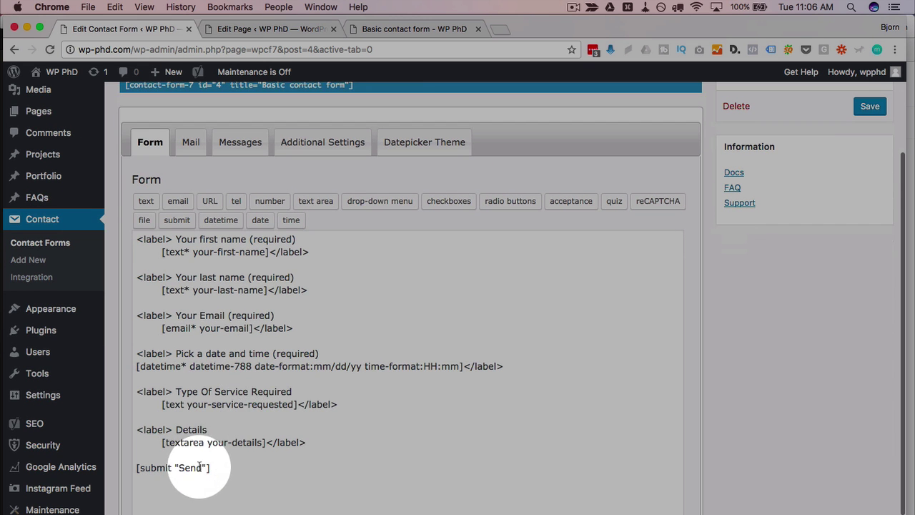
left_click_drag(238, 511, 143, 233)
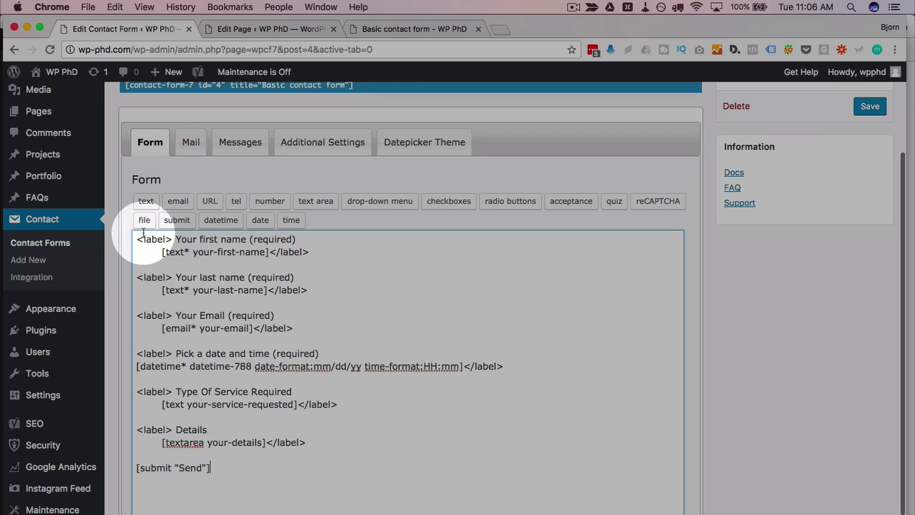
left_click(265, 289)
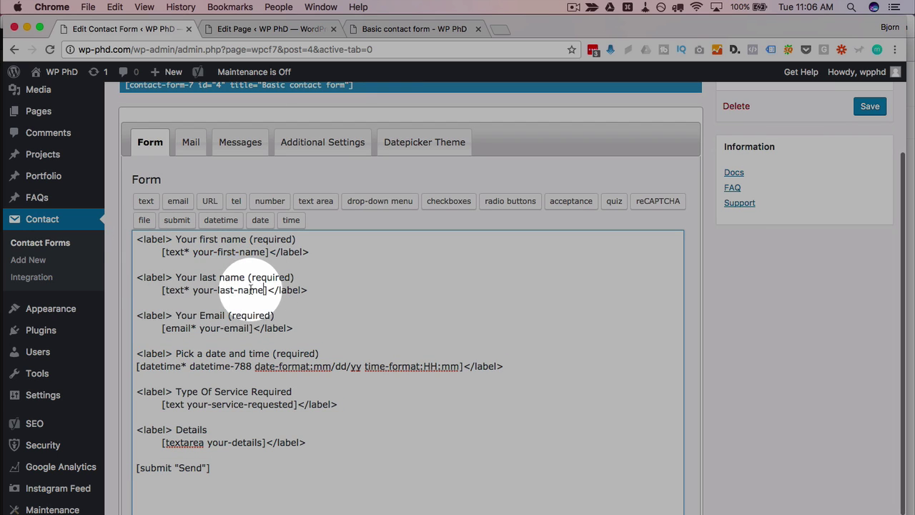
left_click_drag(265, 290, 192, 289)
left_click_drag(188, 366, 347, 384)
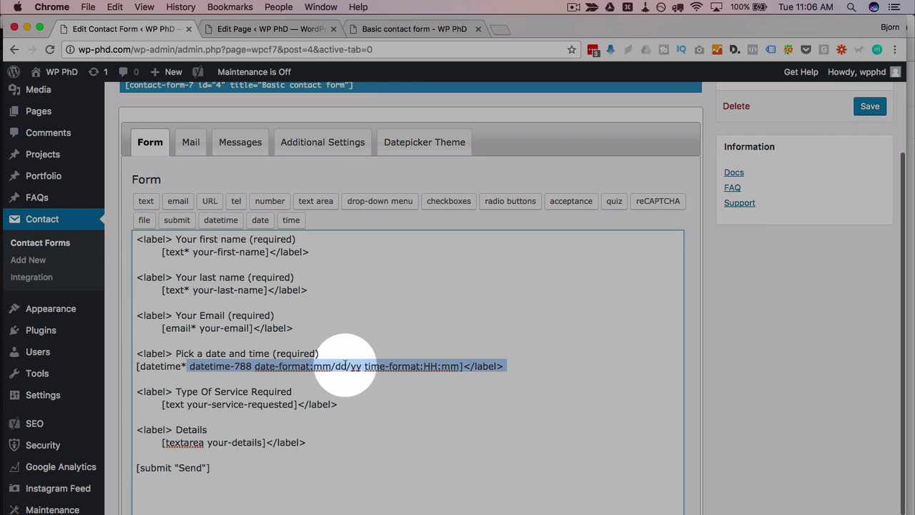
Look over the Mail tab's mail-tags and copy the your-first-name tag
left_click(344, 364)
left_click(192, 143)
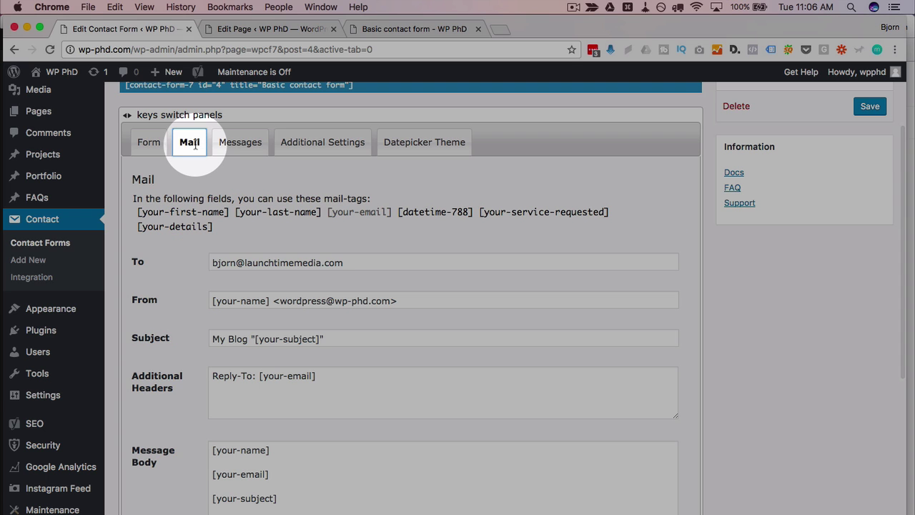
scroll(178, 358, "down", 3)
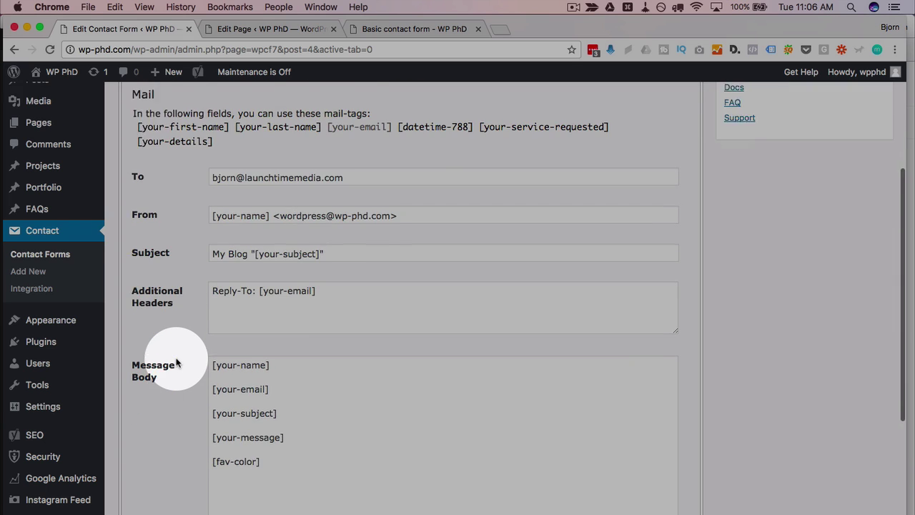
scroll(177, 363, "up", 2)
left_click_drag(259, 313, 313, 313)
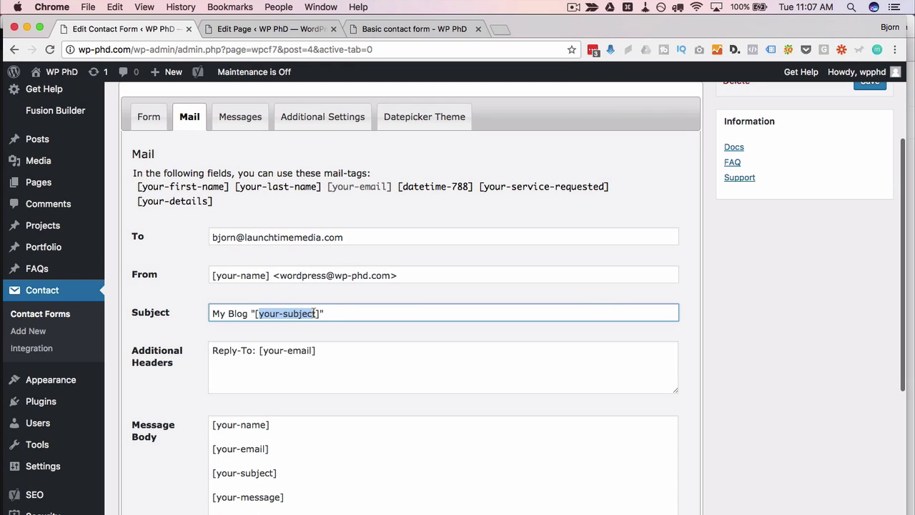
left_click(150, 118)
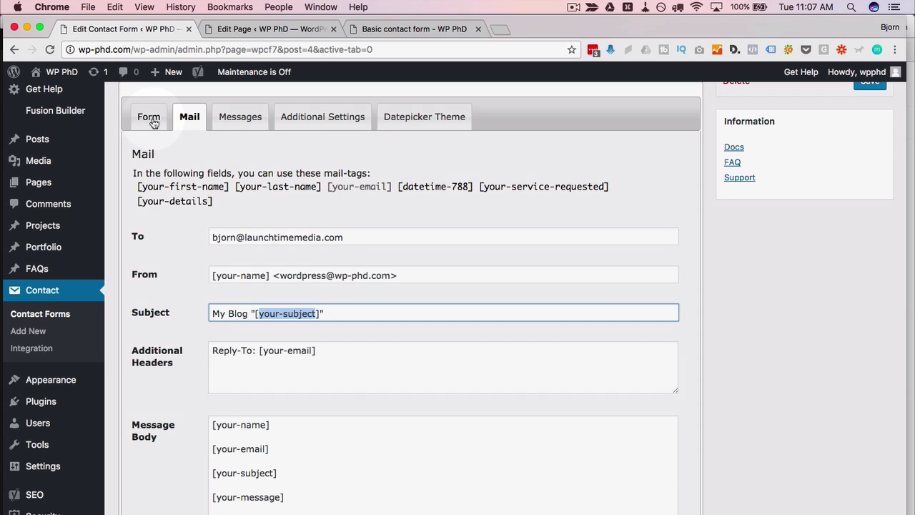
left_click_drag(283, 379, 192, 378)
left_click(190, 116)
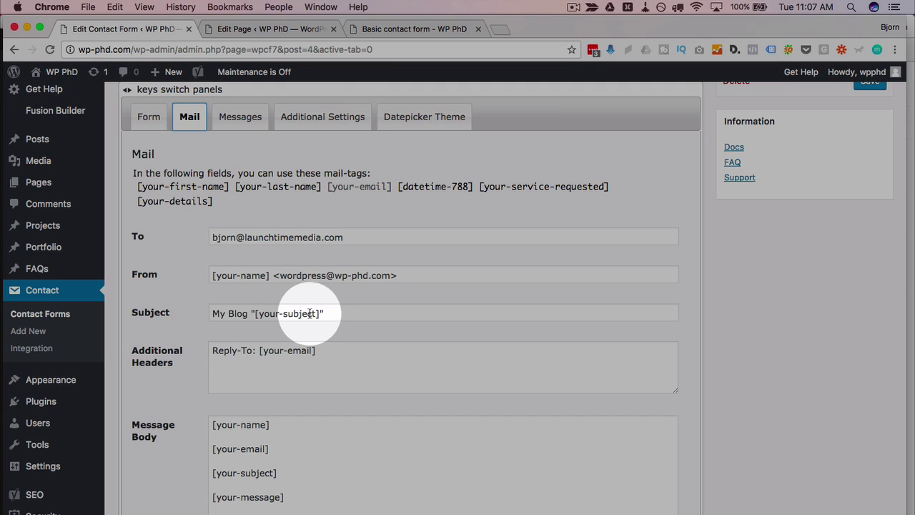
left_click_drag(270, 276, 212, 276)
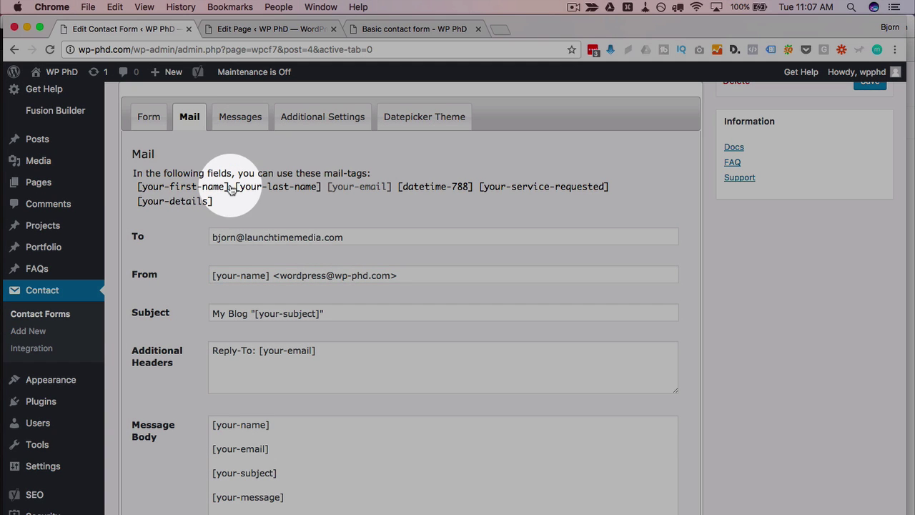
mouse_move(230, 187)
left_mouse_down()
mouse_move(135, 182)
mouse_move(215, 188)
mouse_move(227, 202)
left_mouse_up()
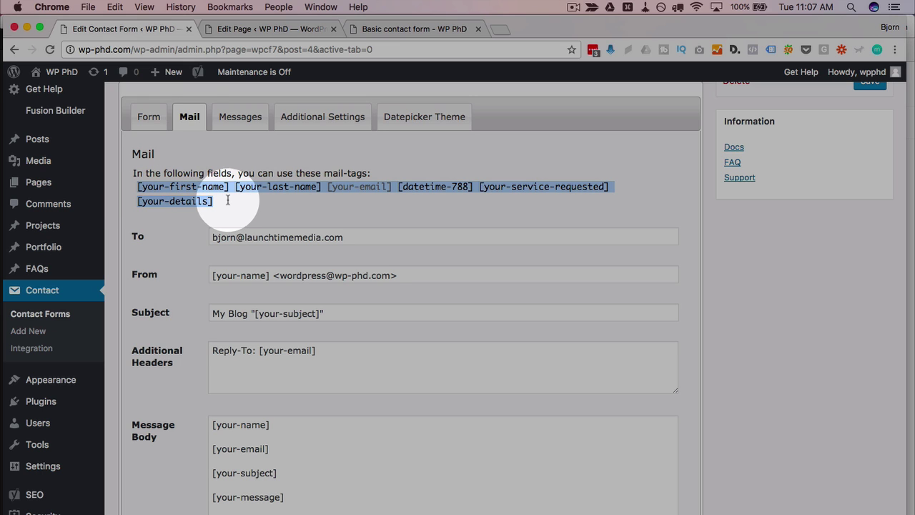
left_click(148, 118)
left_click(190, 118)
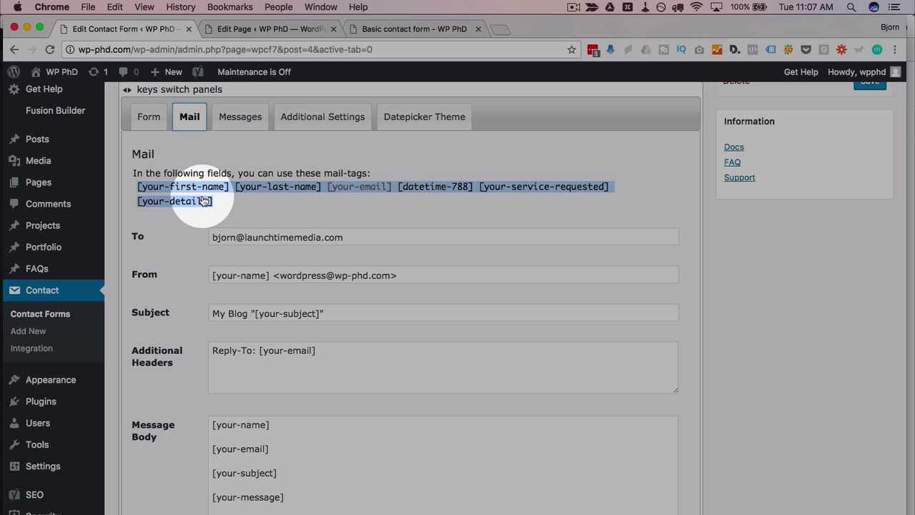
left_click_drag(229, 188, 133, 188)
key("super+c")
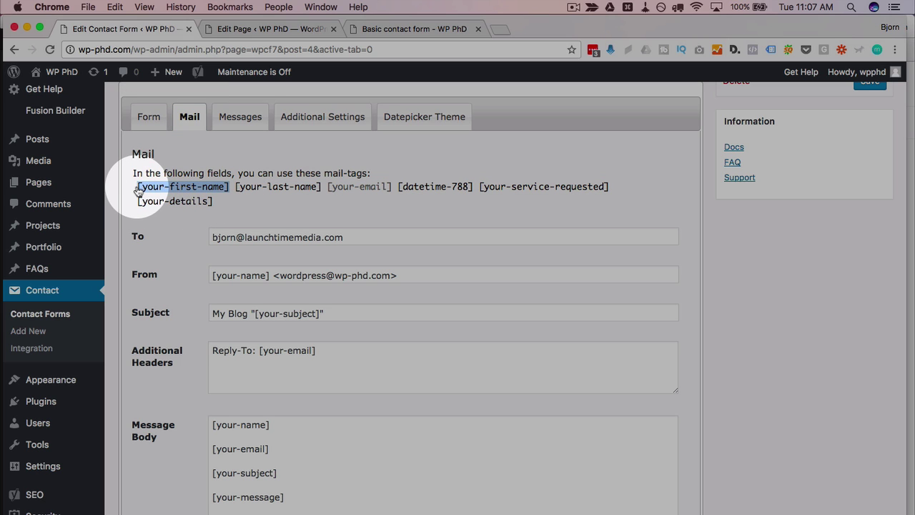
Set the mail sender name to 'Service Request from Website'
left_click_drag(270, 275, 176, 274)
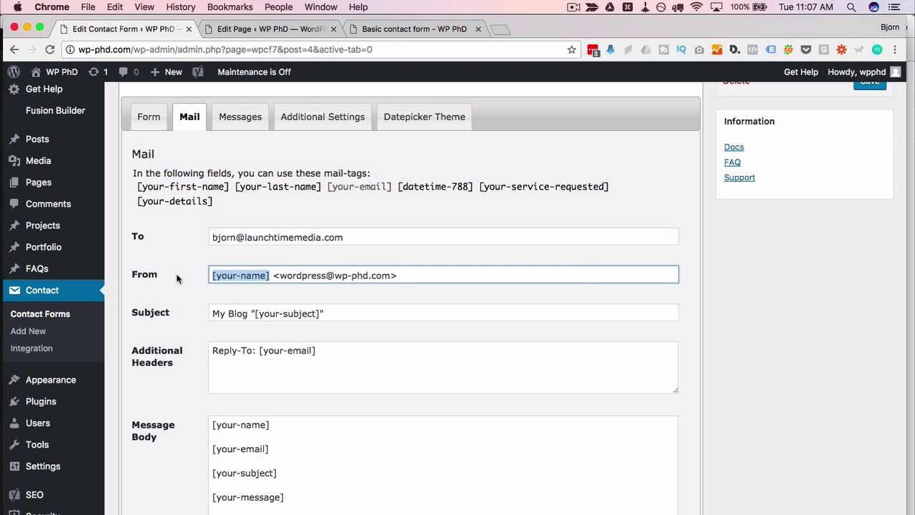
key("super+v")
key("super+z")
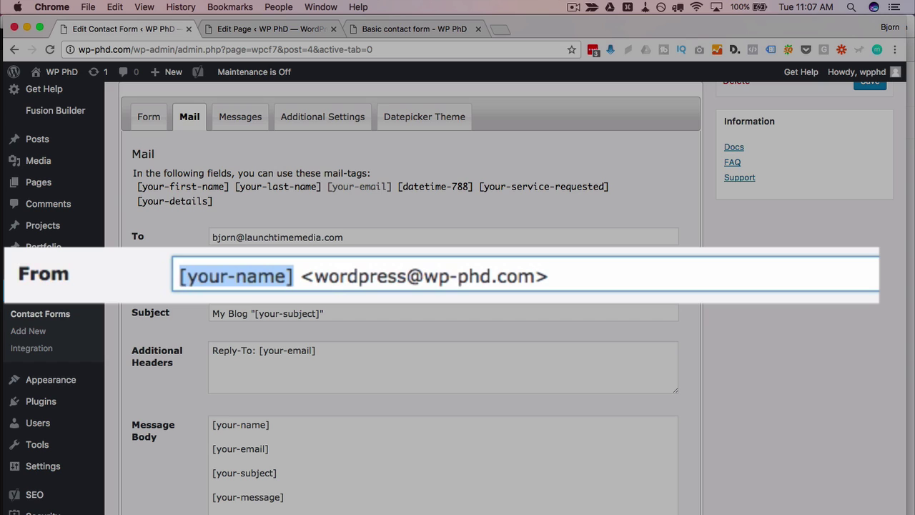
type("Service R")
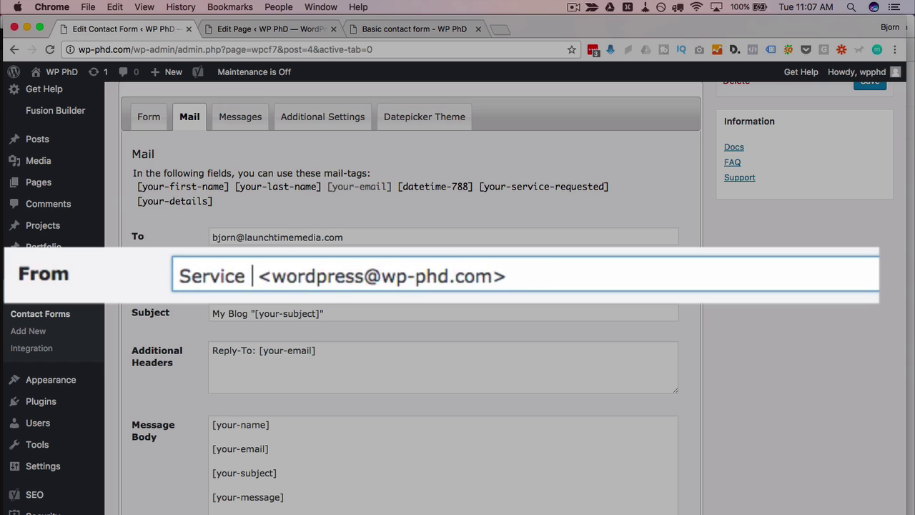
type("equest")
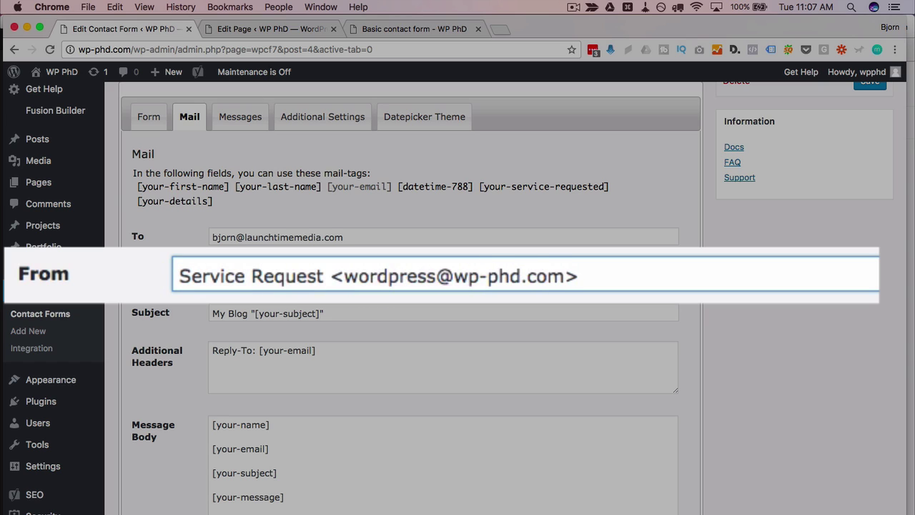
type(" from Website")
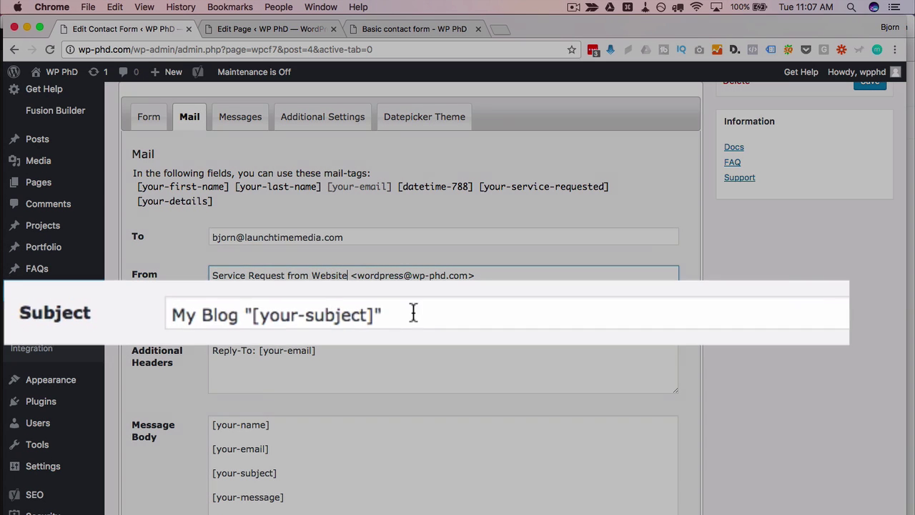
Make the subject '[your-first-name] [your-last-name] requests [your-service-requested]', then view the live form
left_click_drag(327, 313, 154, 318)
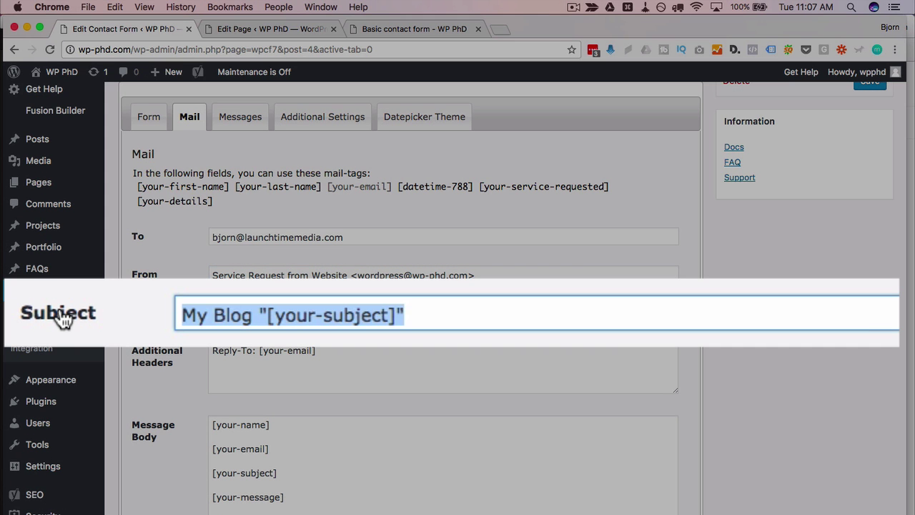
key("super+v")
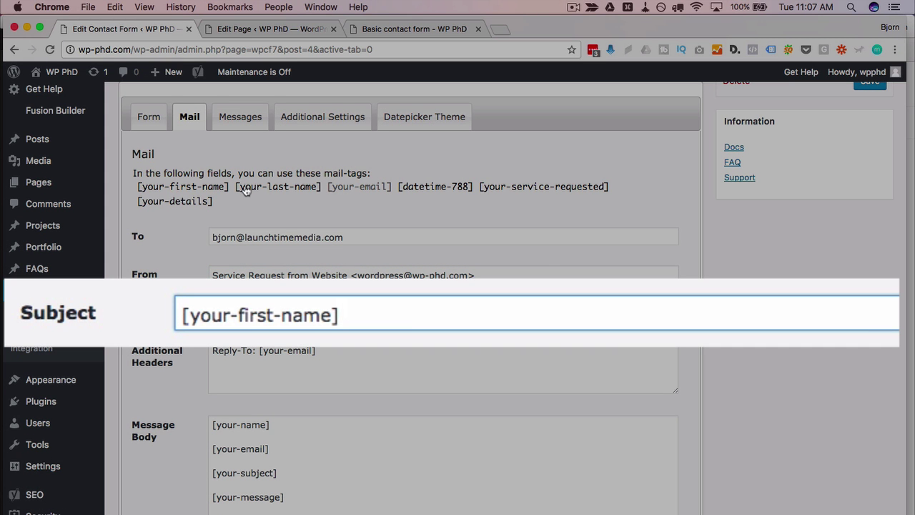
left_click_drag(236, 186, 323, 191)
key("super+c")
left_click(359, 307)
key("super+v")
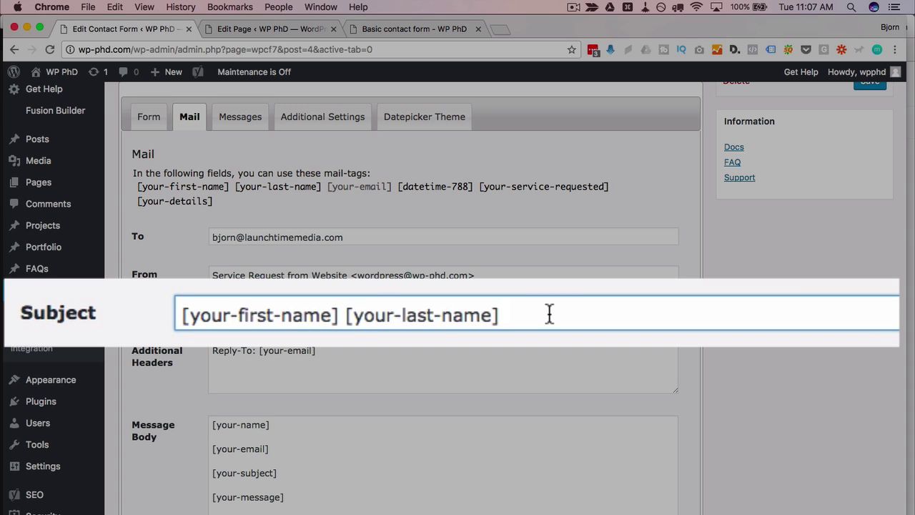
type("requests")
left_click_drag(479, 190, 608, 188)
key("super+c")
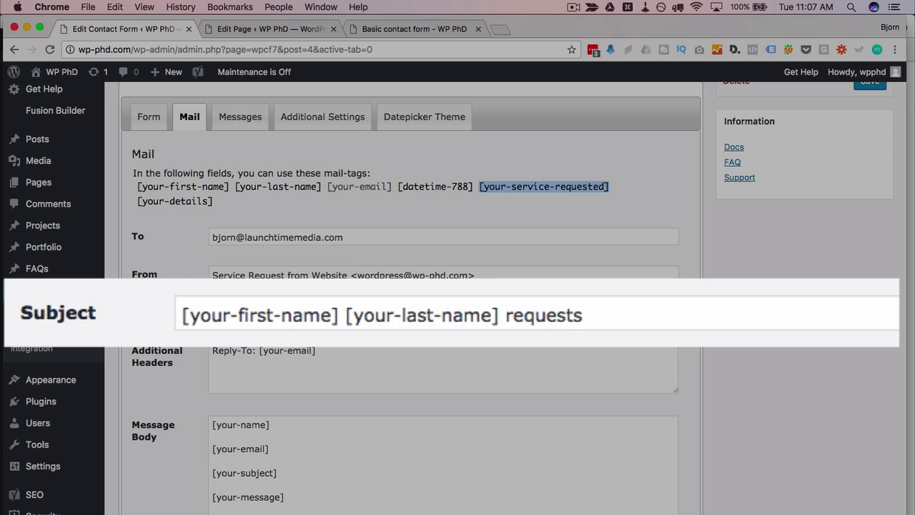
left_click(658, 316)
key("super+v")
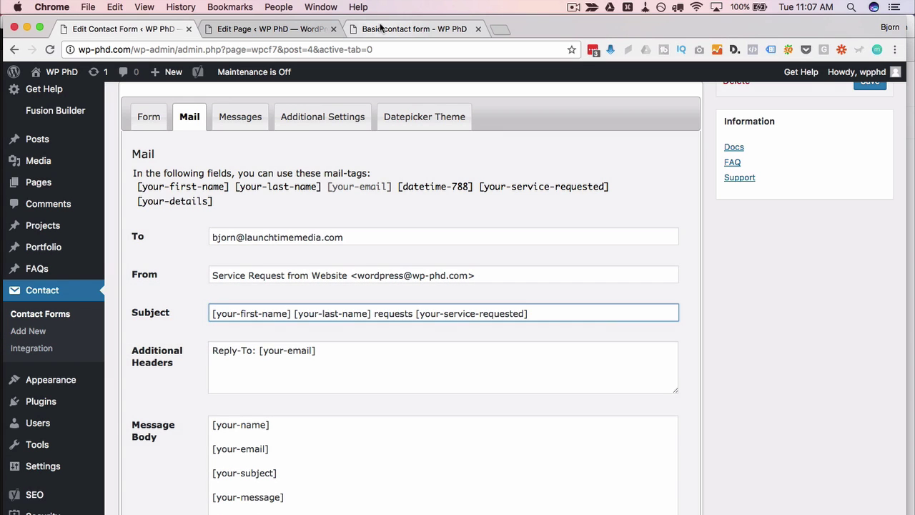
left_click(369, 30)
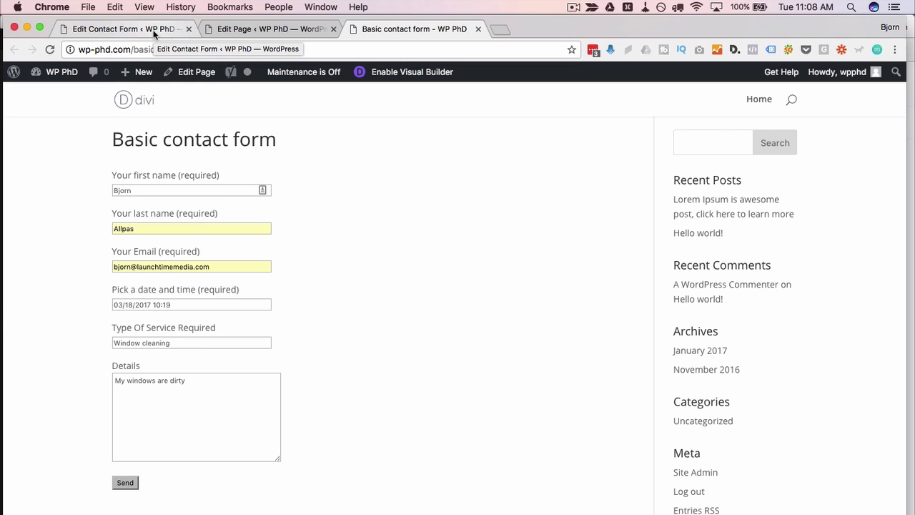
Replace the old message body with the copied list of mail-tags
left_click(153, 33)
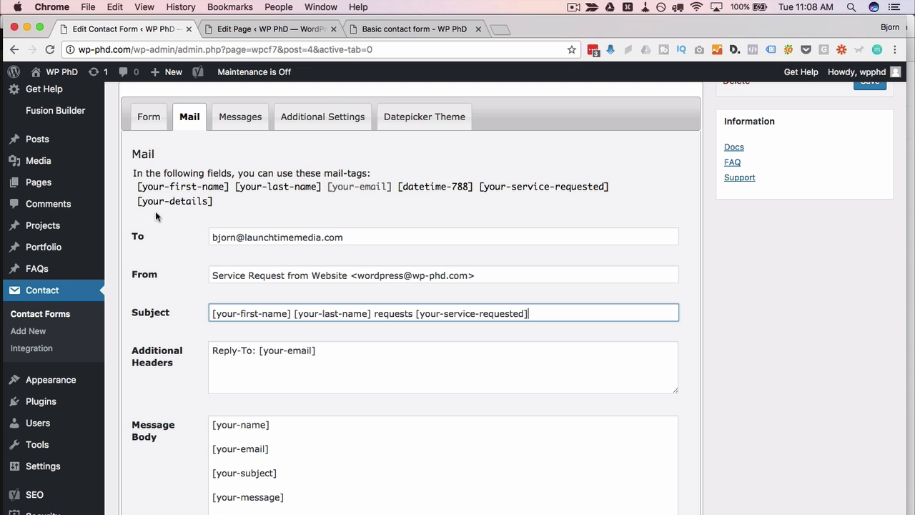
scroll(183, 266, "down", 3)
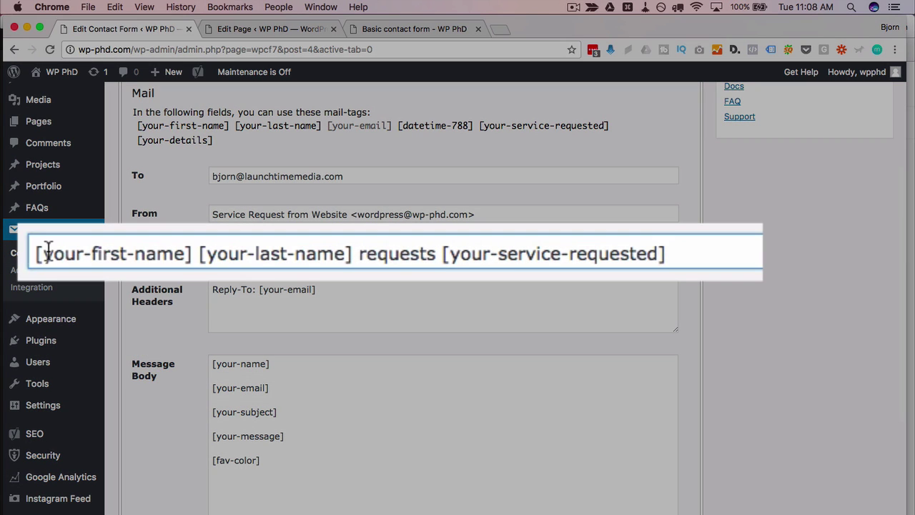
left_click_drag(36, 253, 712, 255)
left_click(696, 260)
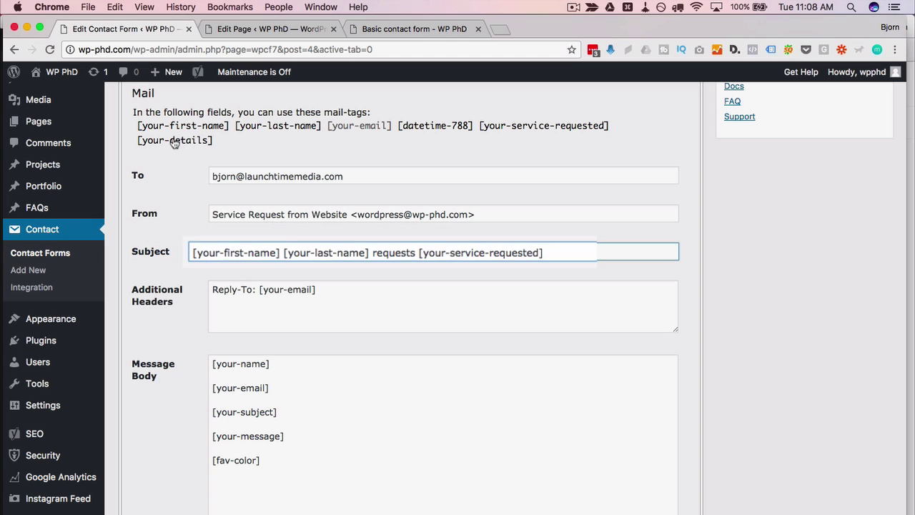
triple_click(135, 126)
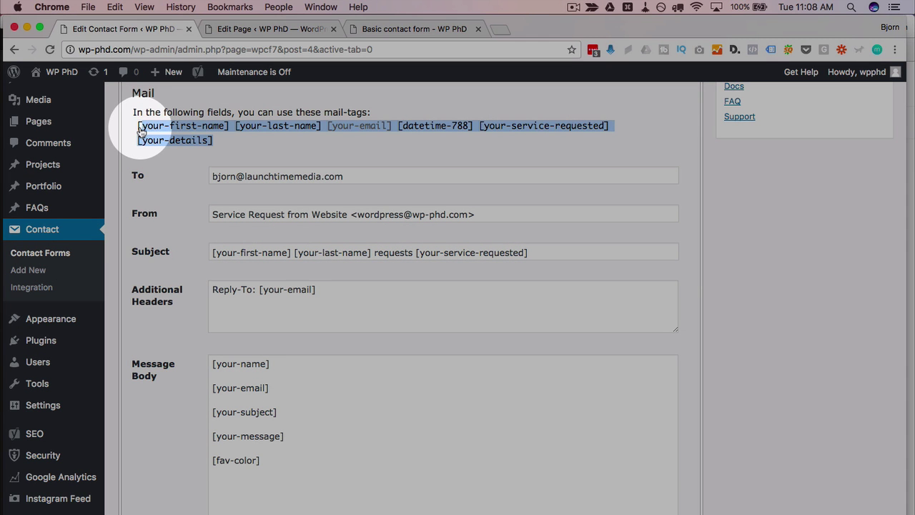
left_click_drag(288, 466, 225, 363)
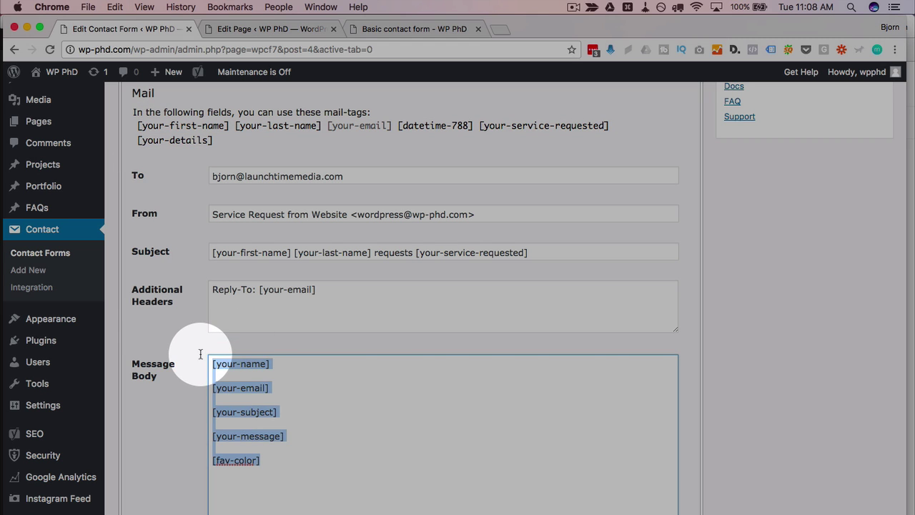
type("your-first-name][your-last-name][your-email][datetime-788][your-service-requested][your-details]")
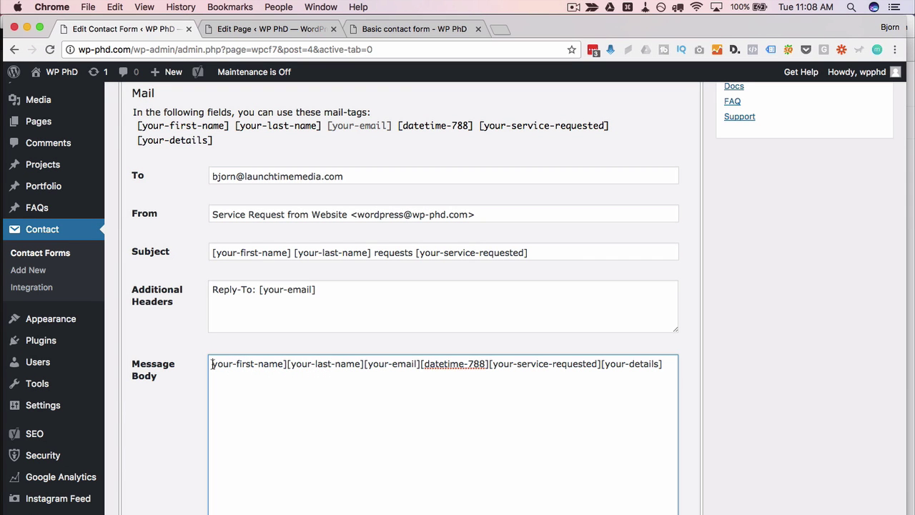
Fix the name tags' brackets and label them 'Customer name:'
left_click(212, 364)
type("[")
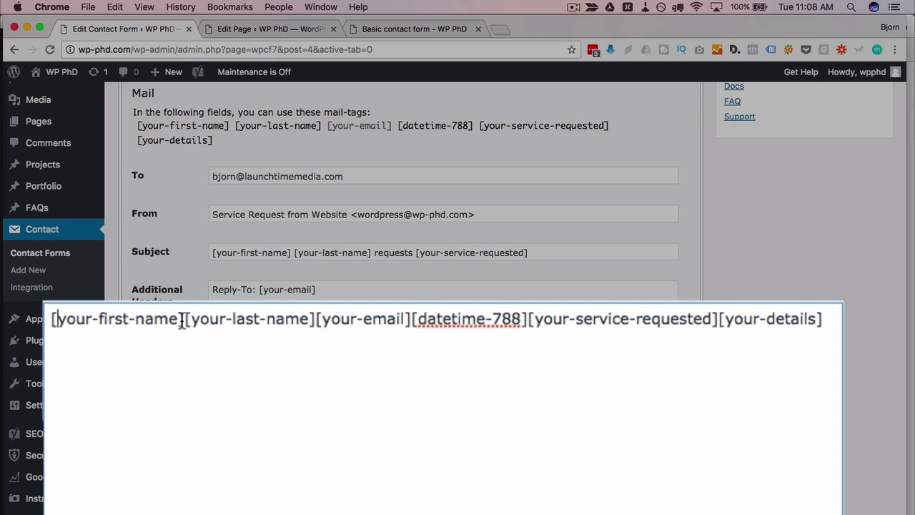
left_click(183, 320)
type("]")
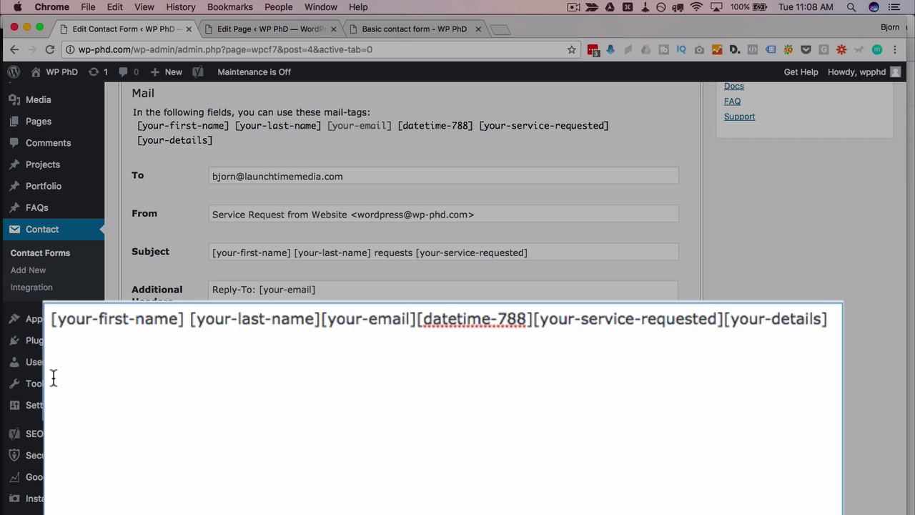
left_click(51, 319)
type("Customer")
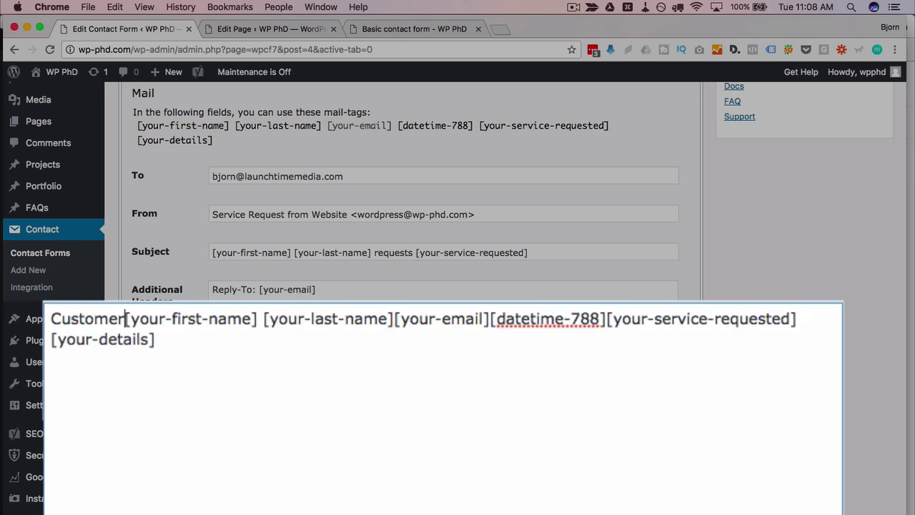
type(" name:")
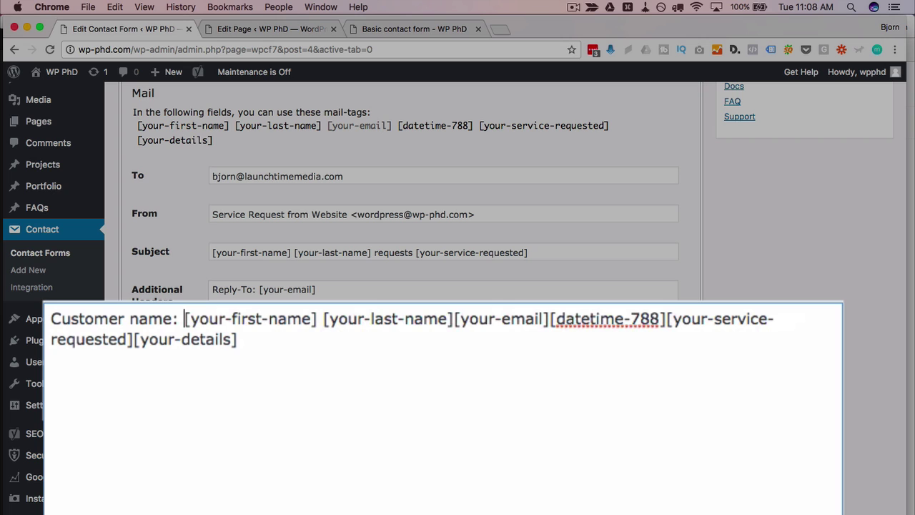
Put each remaining tag on its own line labelled Customer email, Preferred date & time, Service requested, Details
left_click(454, 319)
key("Return")
key("Return")
type("C")
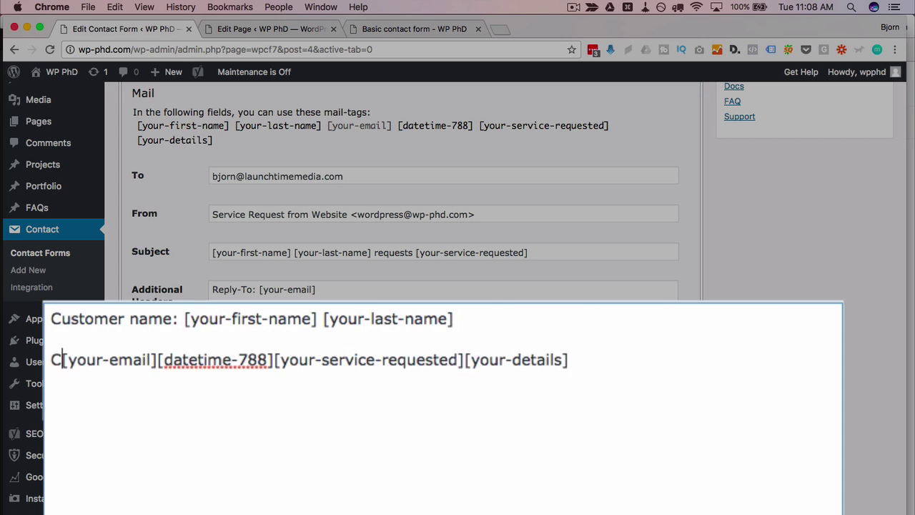
type("ustomer email:")
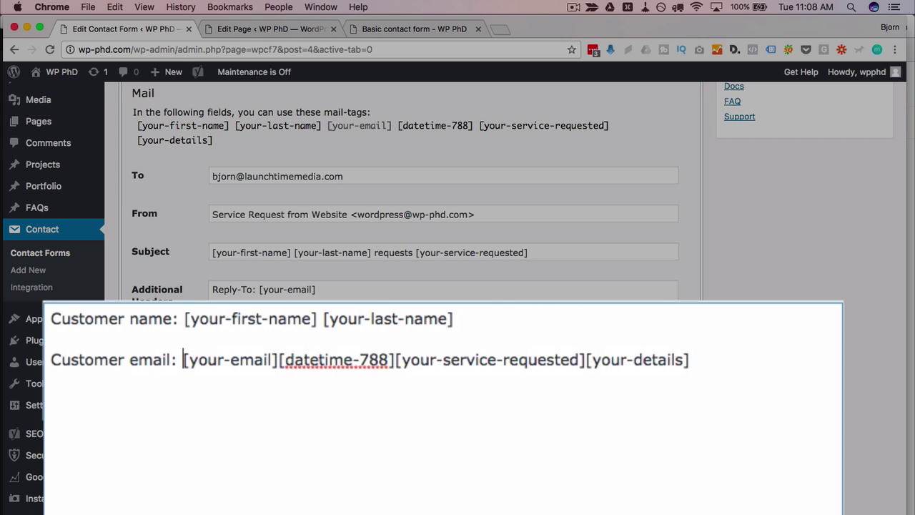
left_click(279, 360)
key("Return")
key("Return")
type("Preferre")
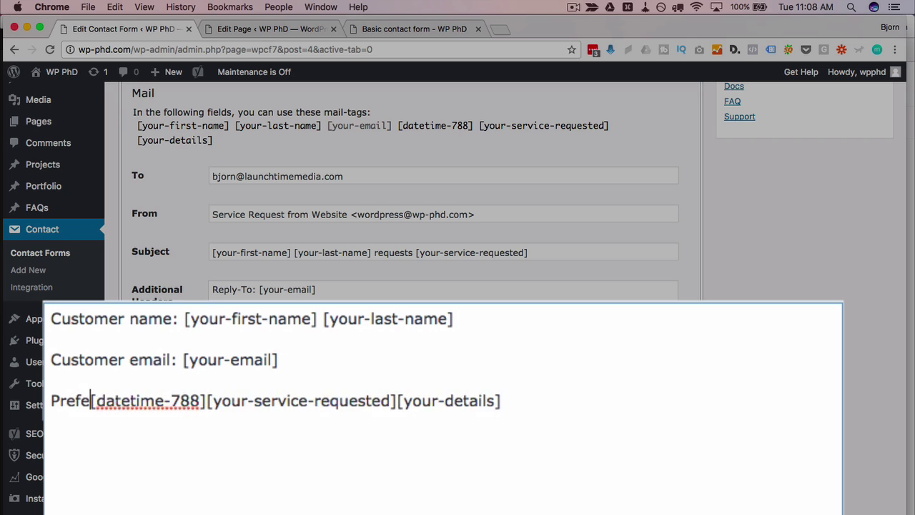
type("d date & time")
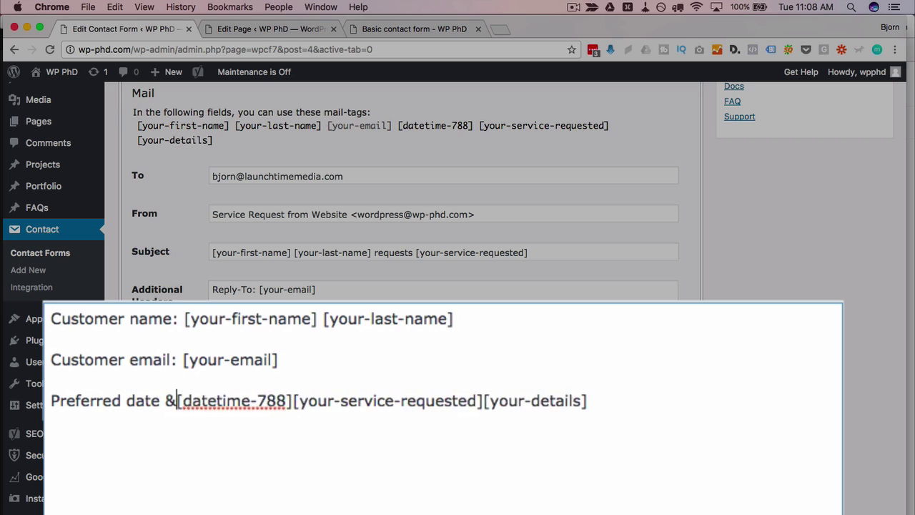
type(":")
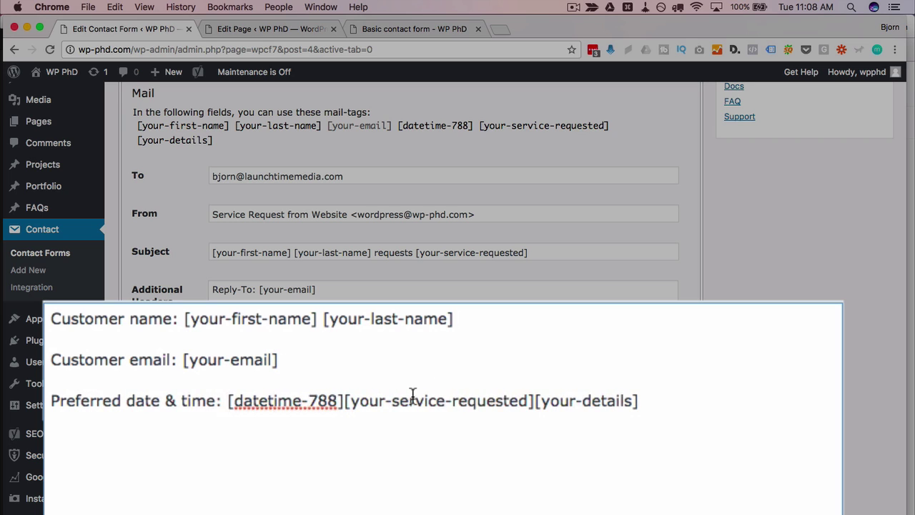
left_click(344, 400)
key("Return")
type("Service requested:")
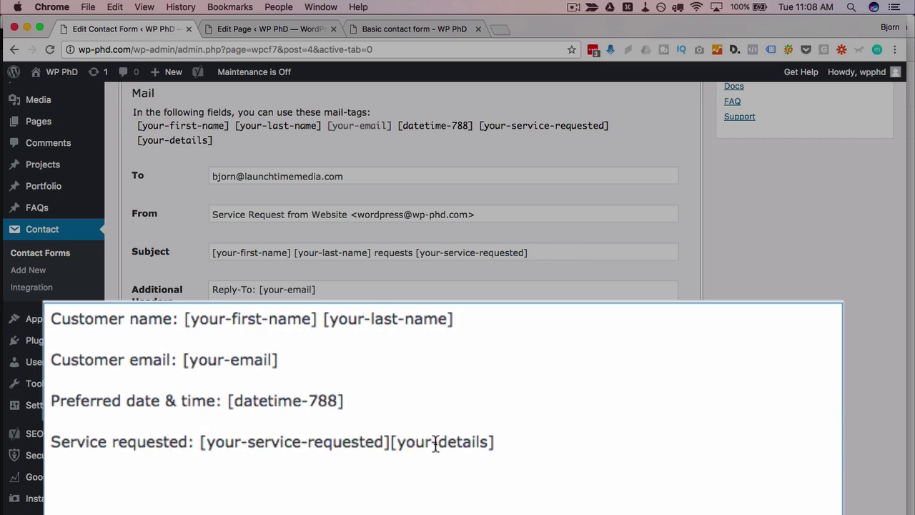
left_click(391, 441)
key("Return")
type("Details:")
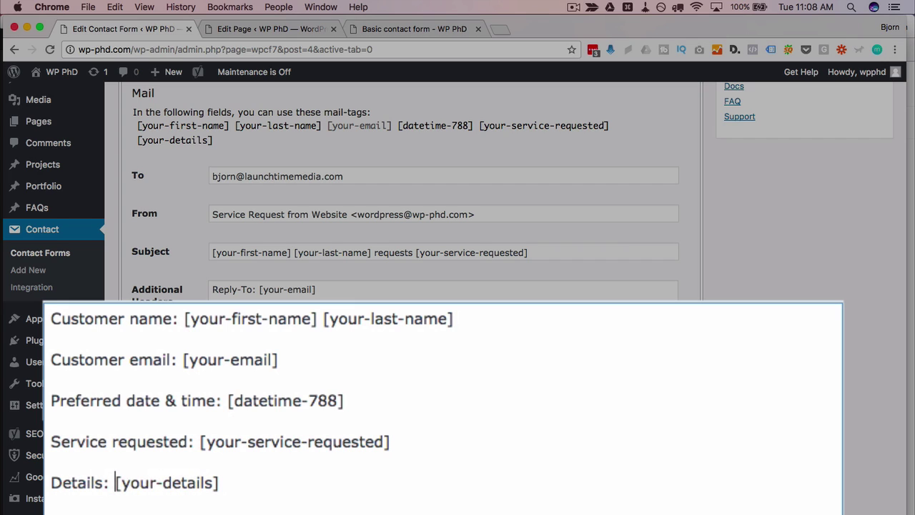
Move the details tag below its Details label and review the rewritten body
left_click(185, 322)
left_click(114, 483)
key("Return")
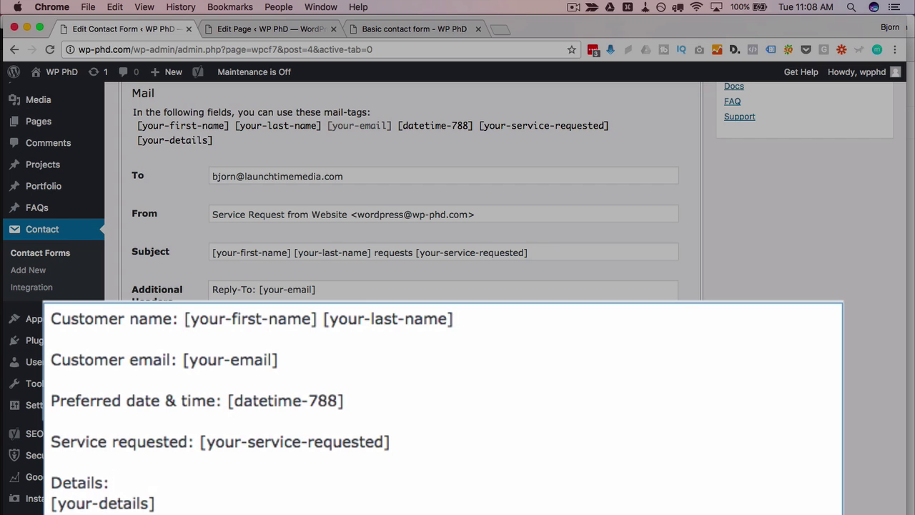
left_click_drag(154, 504, 51, 318)
left_click(188, 399)
left_click(52, 400)
left_click(207, 400, "shift")
left_click_drag(211, 402, 344, 401)
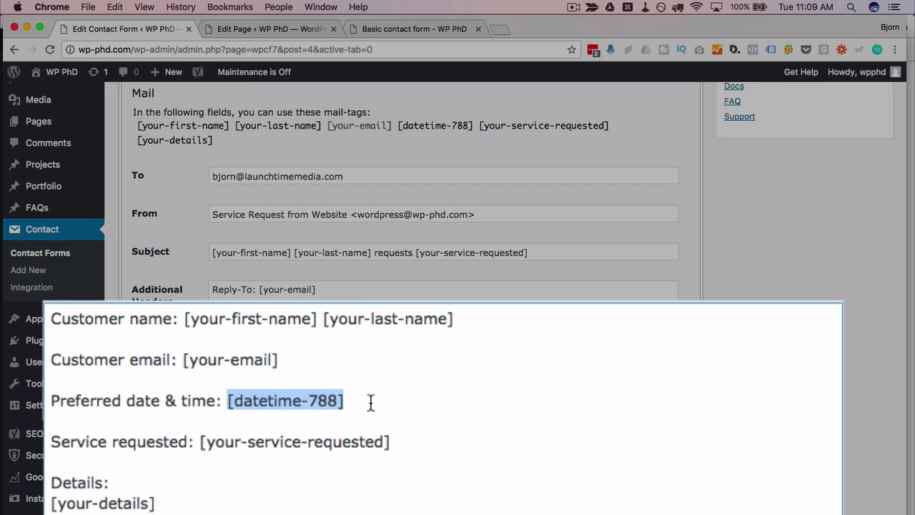
left_click(370, 403)
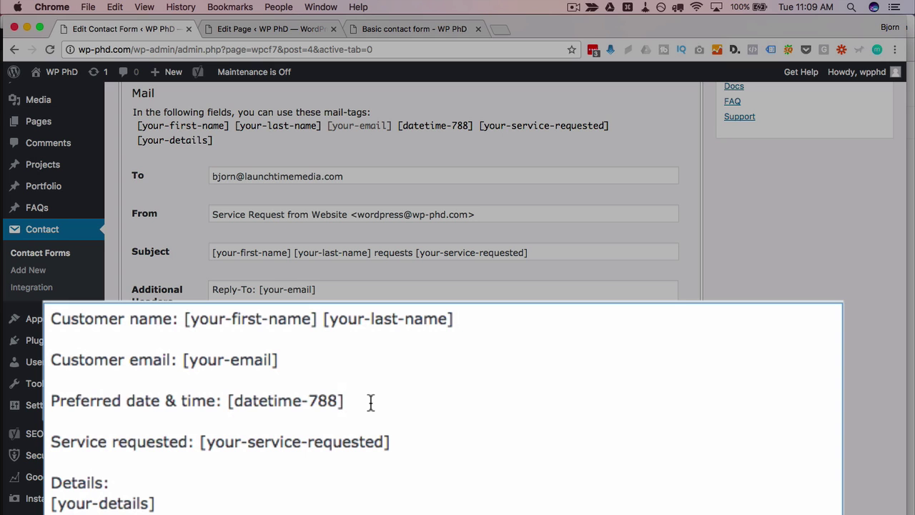
scroll(399, 454, "down", 3)
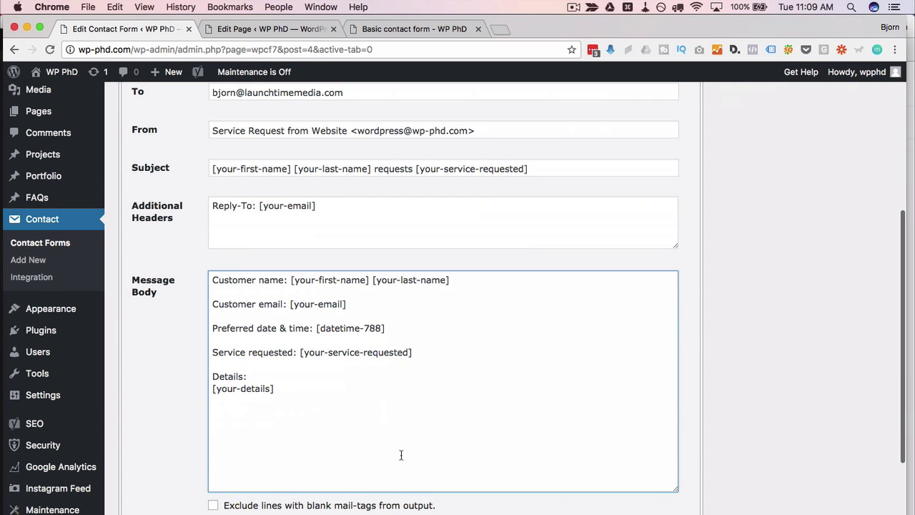
key("super+a")
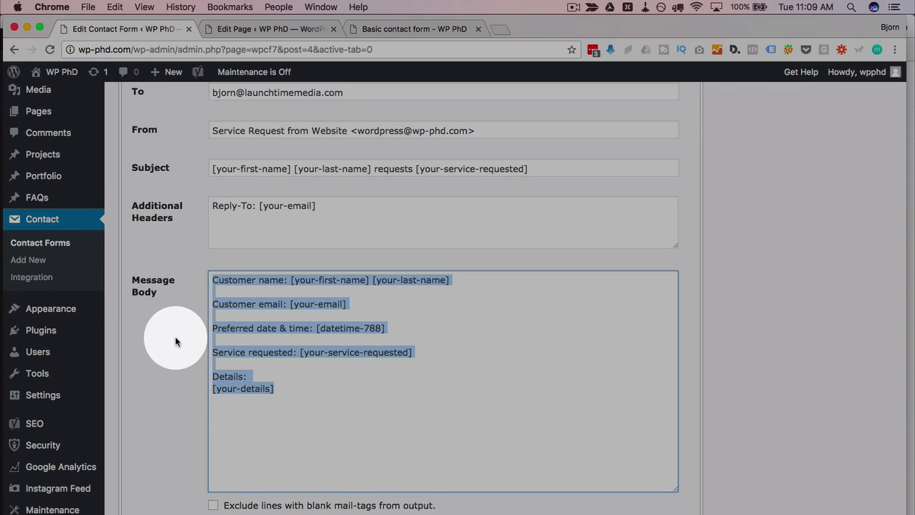
scroll(175, 336, "up", 3)
left_click_drag(215, 178, 381, 176)
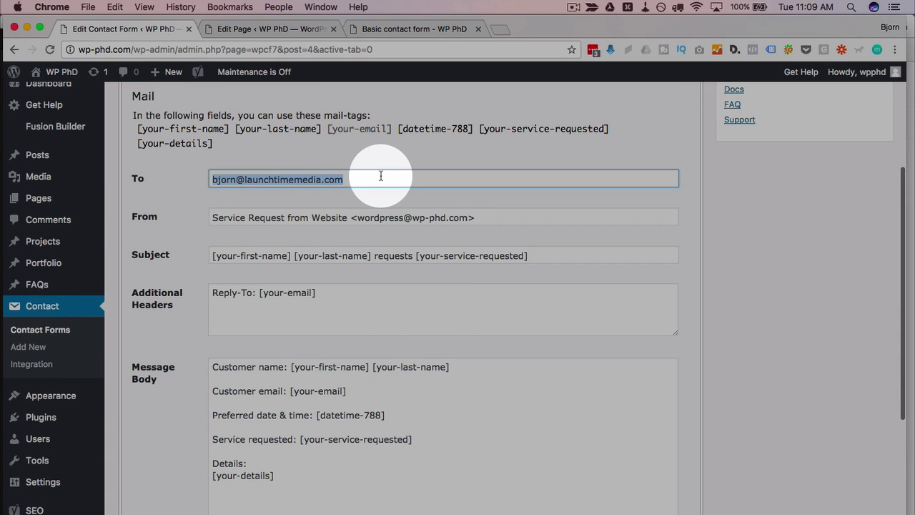
scroll(203, 282, "up", 2)
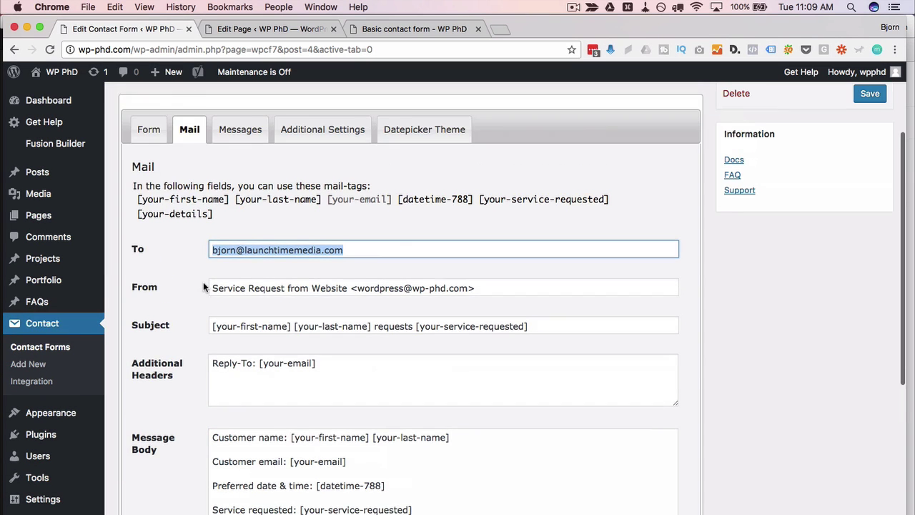
scroll(179, 329, "down", 3)
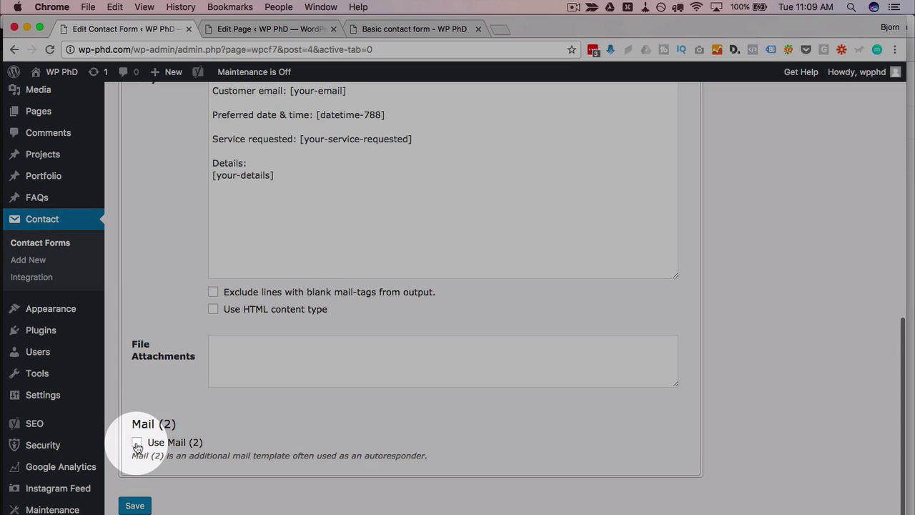
Turn on Mail (2) as an autoresponder to [your-email] and change its sender name
left_click(137, 442)
scroll(162, 385, "down", 5)
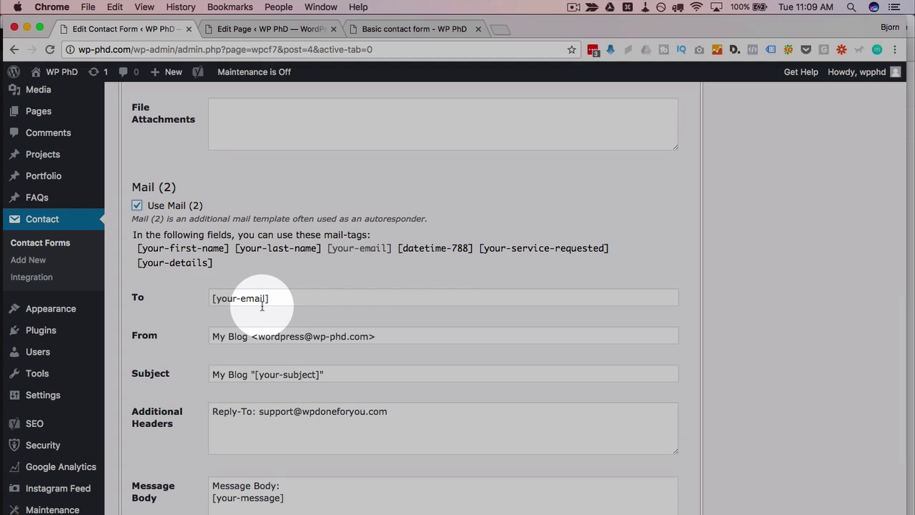
left_click_drag(264, 298, 193, 298)
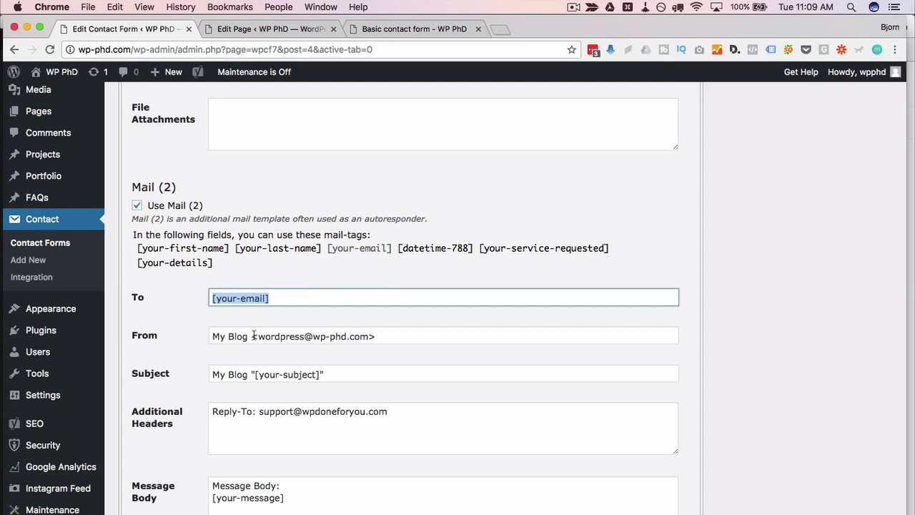
left_click_drag(251, 337, 187, 336)
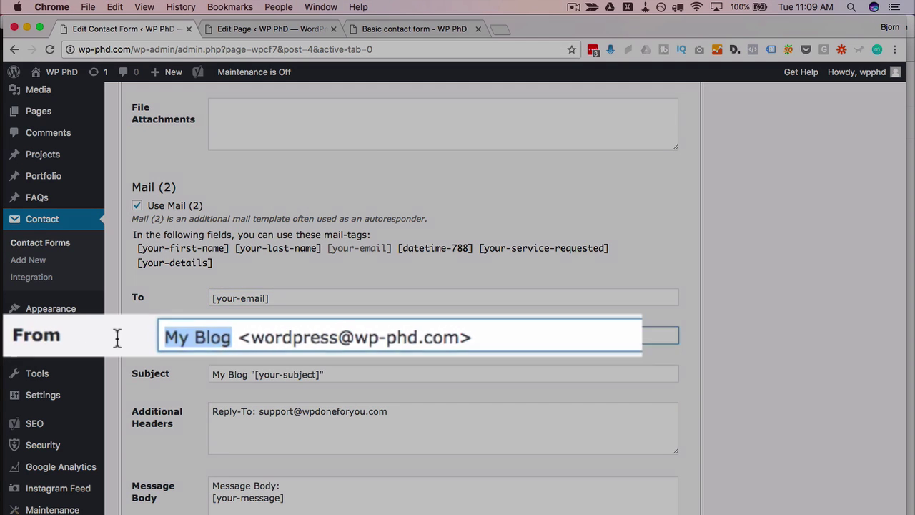
type("Bjorn")
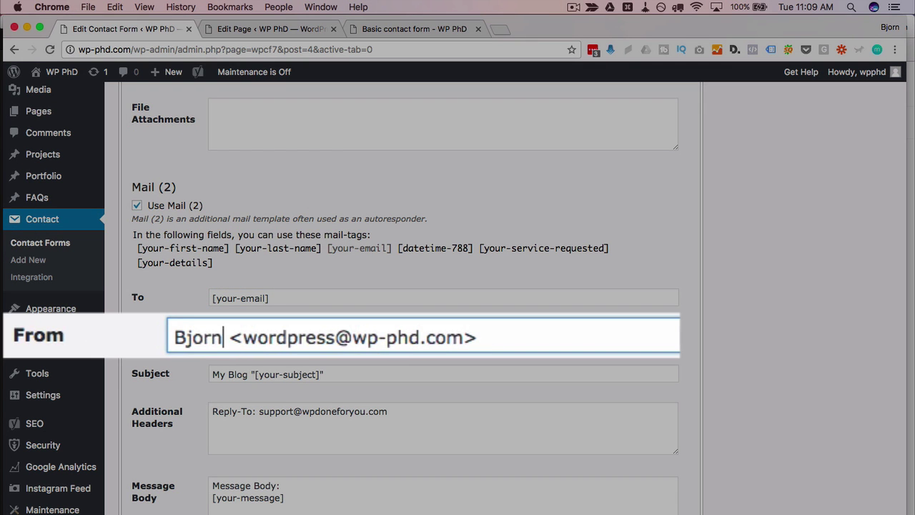
Set the autoresponder subject to 'Thank you for requesting service'
left_click_drag(246, 336, 358, 336)
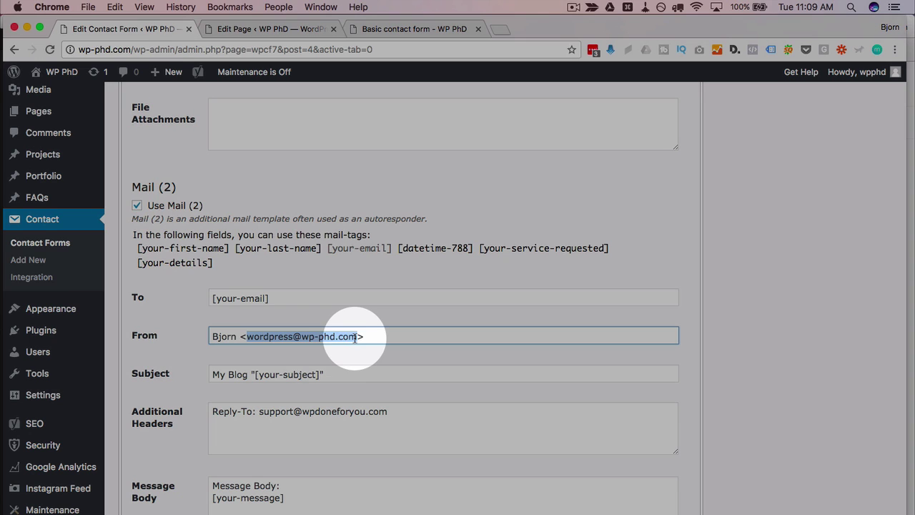
scroll(146, 344, "down", 3)
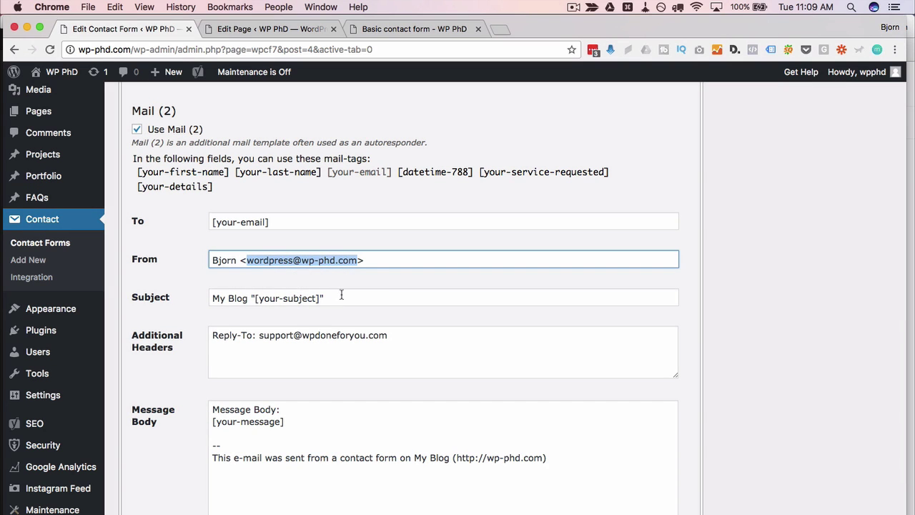
left_click_drag(342, 294, 184, 293)
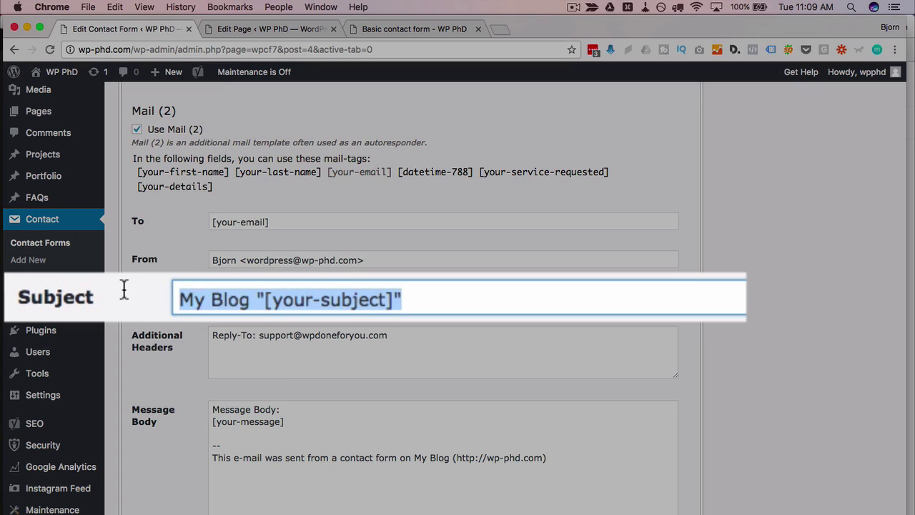
type("Thank y")
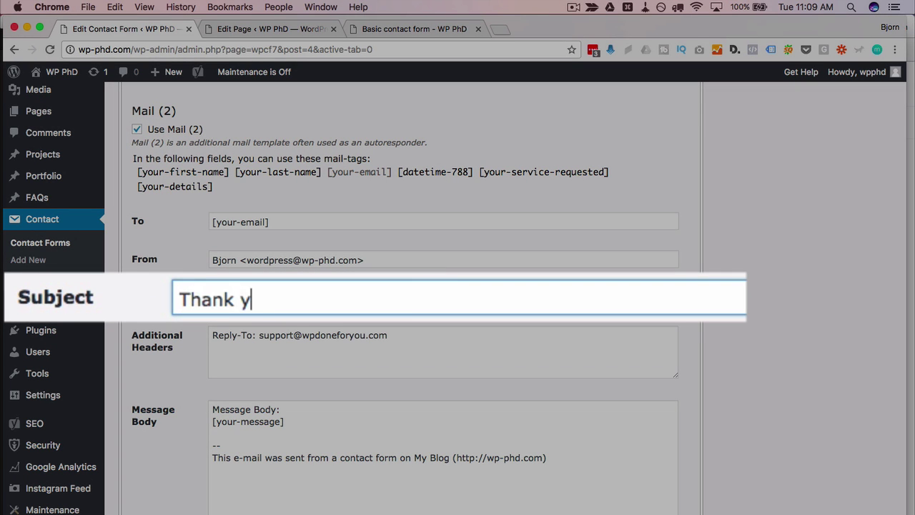
type("ou for requestin")
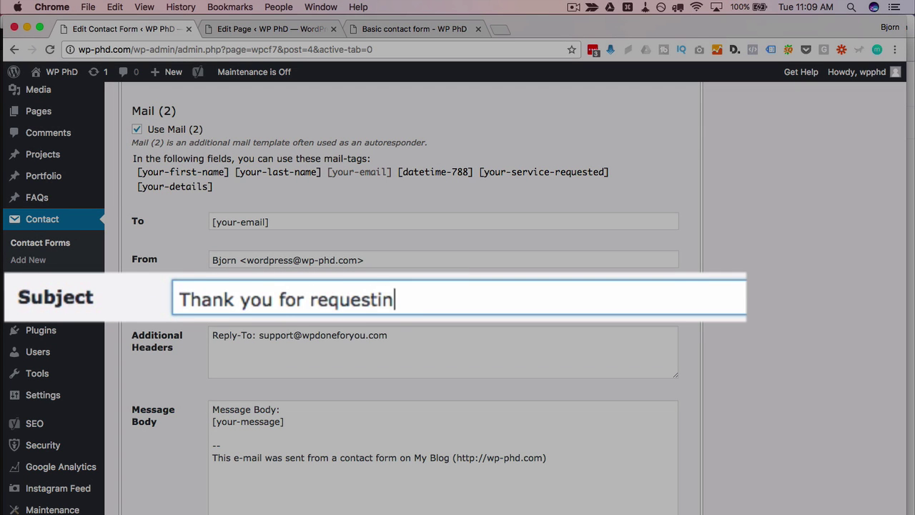
type("g service")
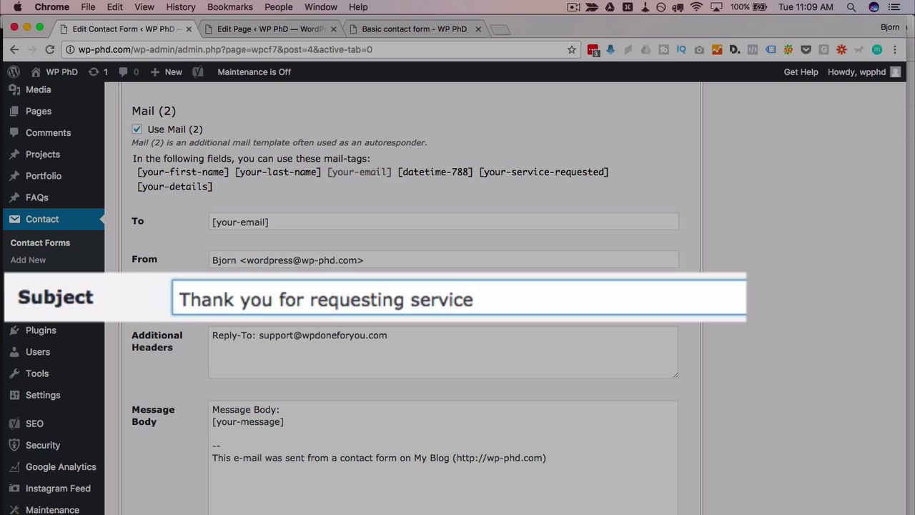
scroll(314, 386, "down", 4)
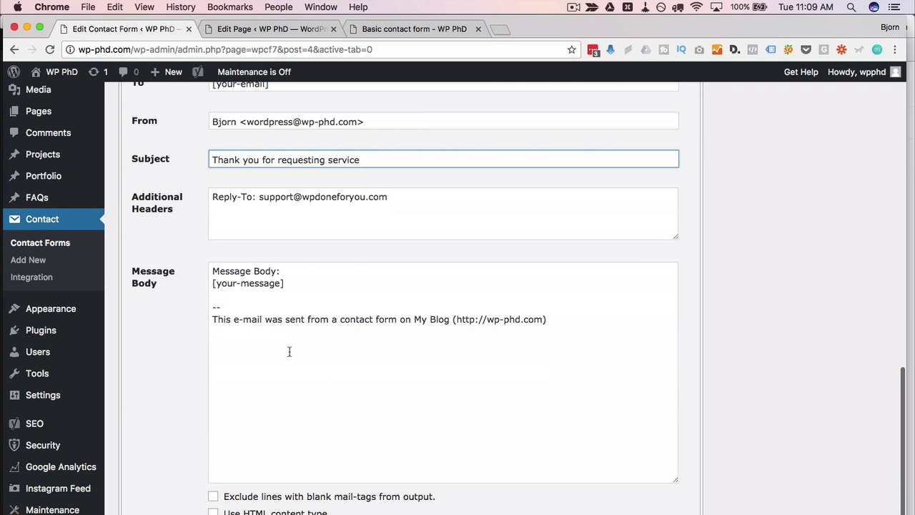
Start the autoresponder body with 'We will be in touch shortly. Below is a summary…' plus the pasted mail-tags
left_click(298, 271)
scroll(292, 296, "up", 8)
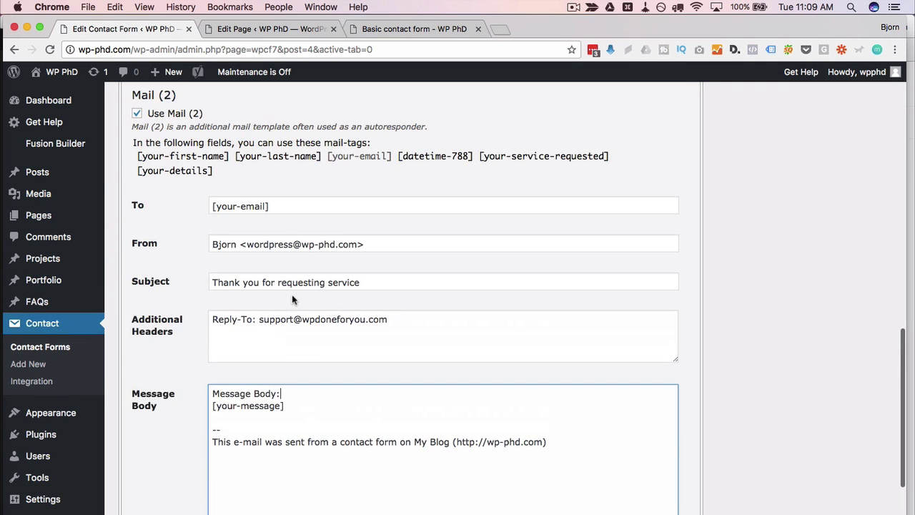
scroll(292, 299, "up", 5)
left_click_drag(292, 298, 197, 195)
key("super+c")
scroll(183, 303, "down", 12)
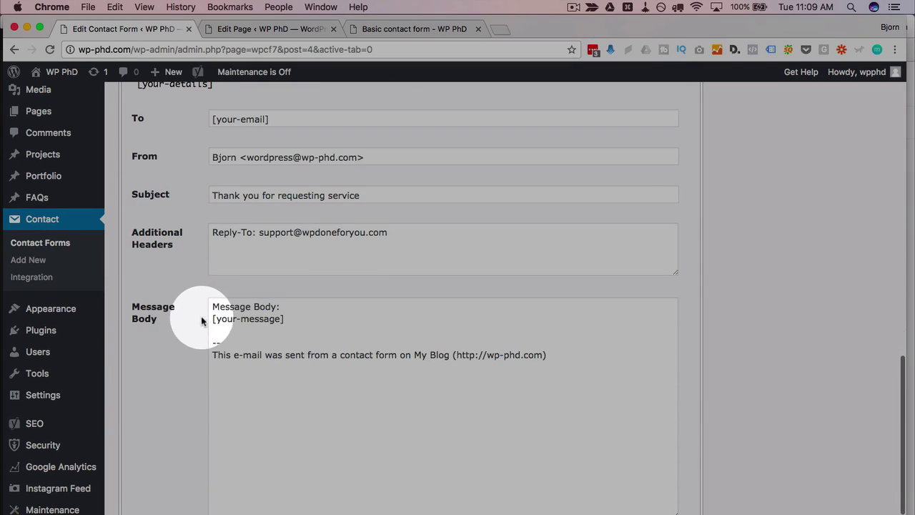
left_click(212, 307)
key("Return")
key("Return")
key("Return")
key("Return")
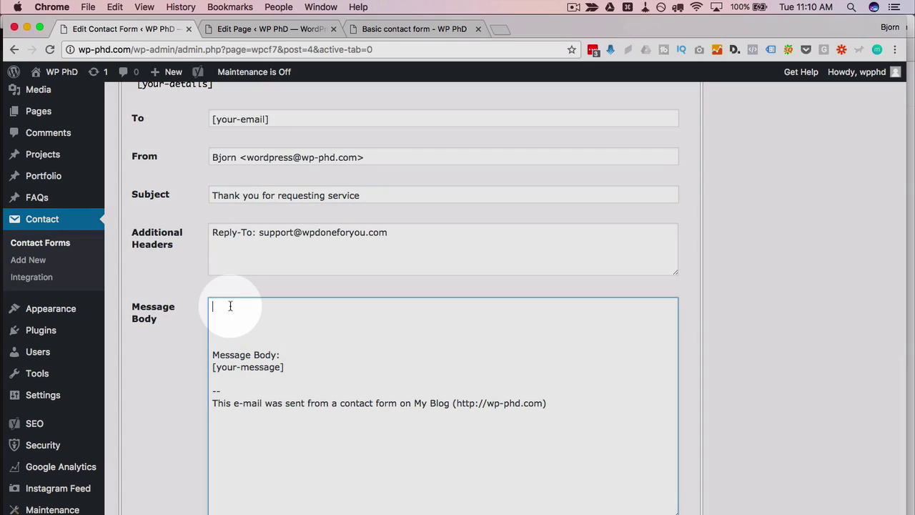
left_click_drag(230, 306, 309, 370)
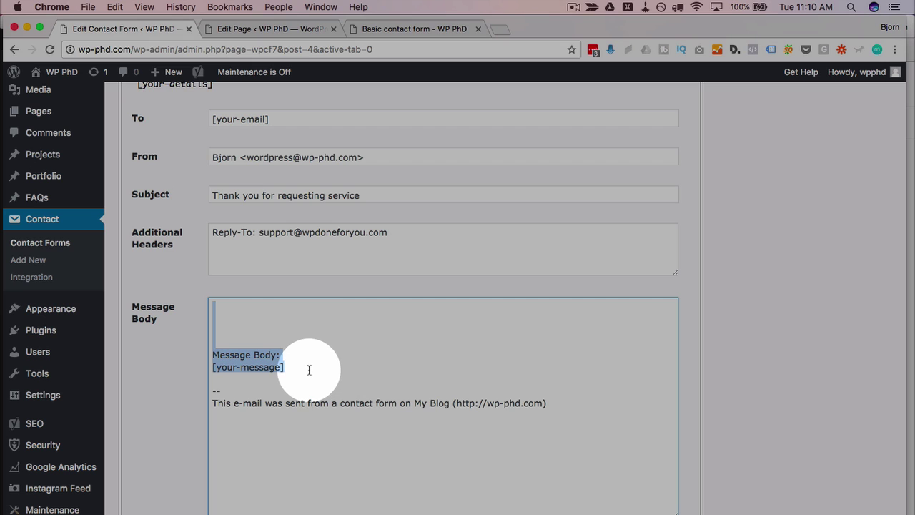
type("The")
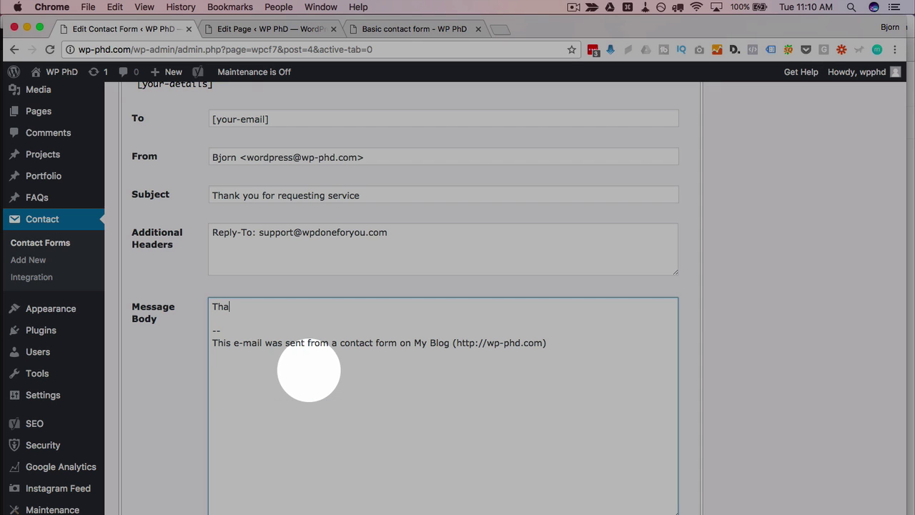
key("BackSpace")
key("BackSpace")
key("BackSpace")
type("We will b")
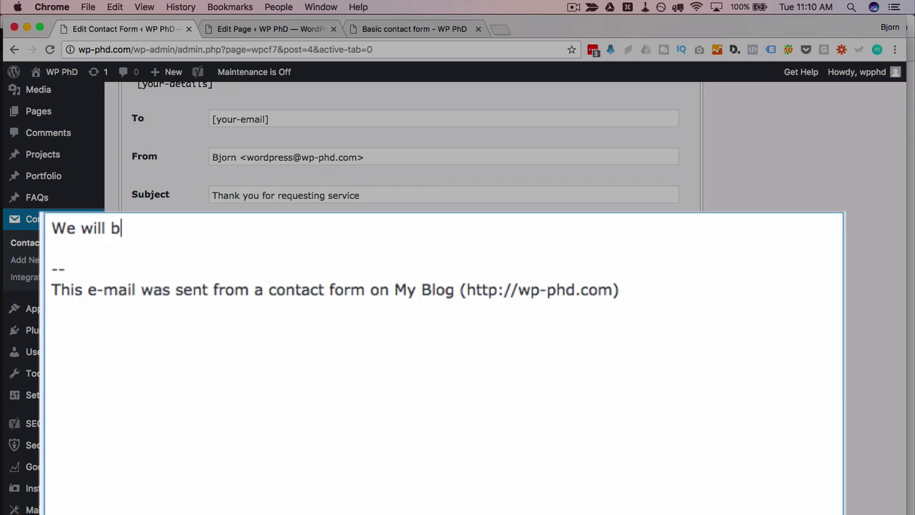
type("e in touch shortly")
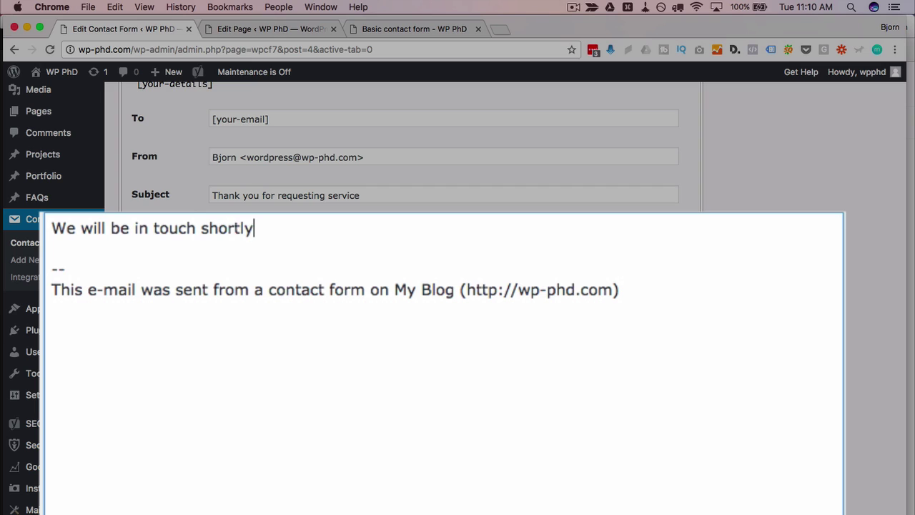
type(".  Below is a sum")
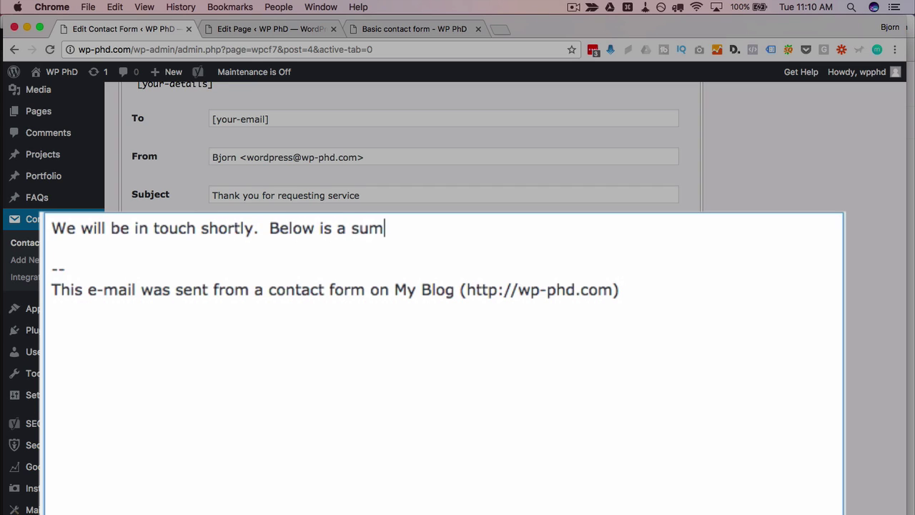
type("mary of the informati")
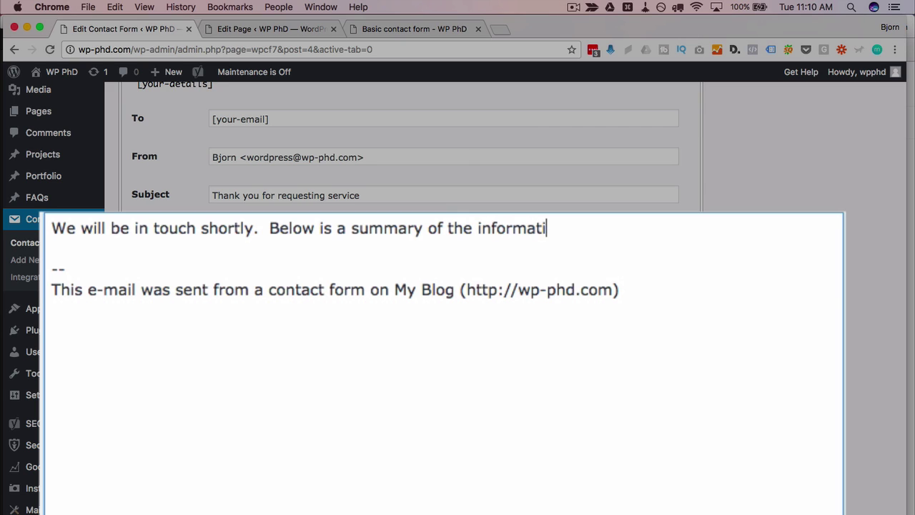
type("on we received")
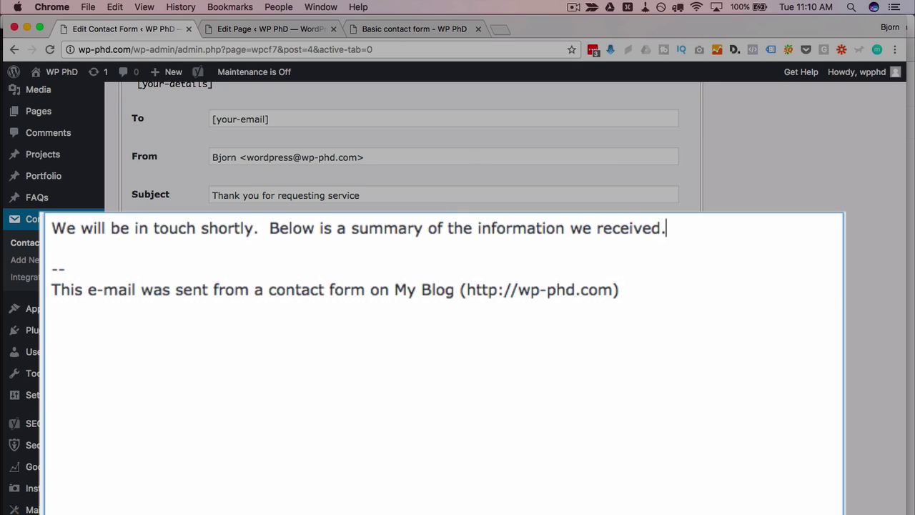
type(".")
key("Return")
key("Return")
key("super+v")
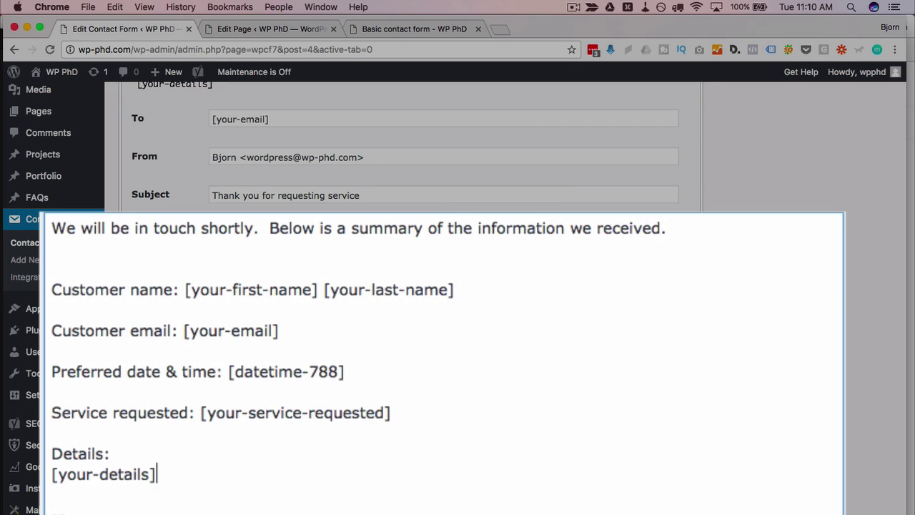
Delete the old e-mail footer and extra blank line, then save the form
left_click_drag(148, 506, 544, 503)
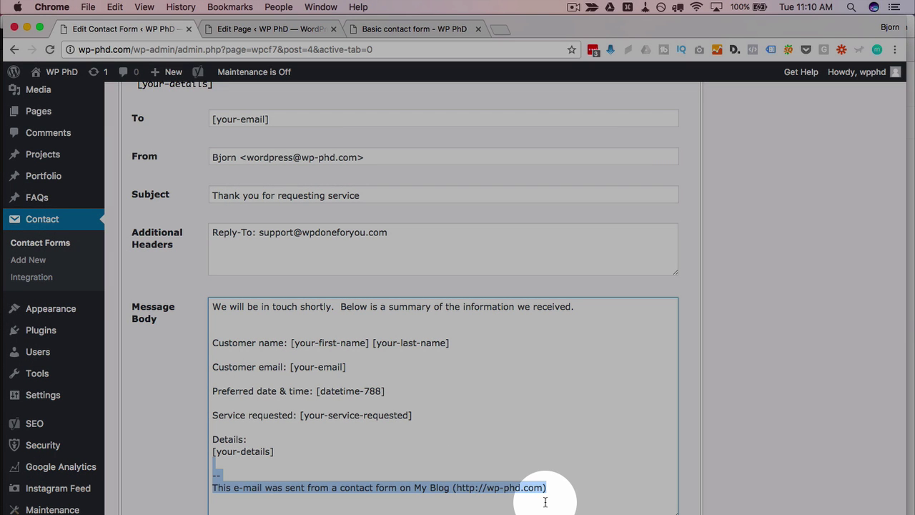
key("BackSpace")
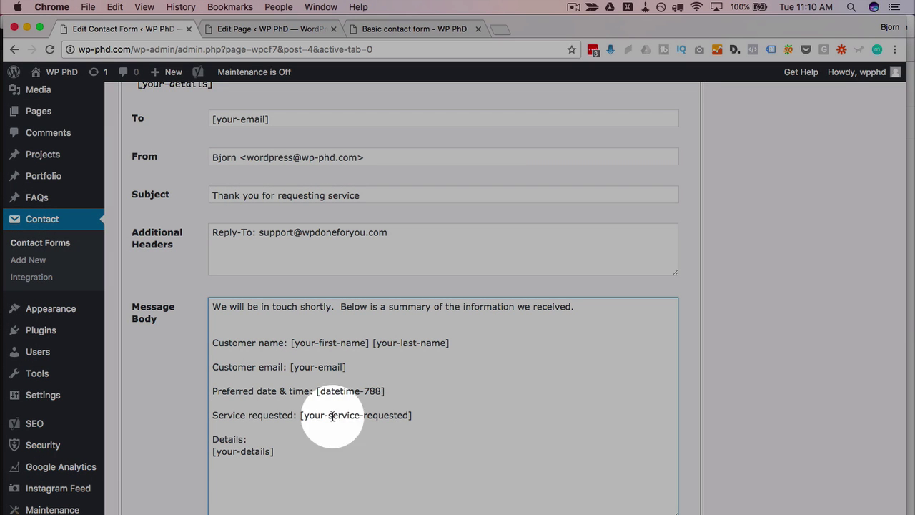
scroll(207, 336, "down", 1)
left_click(247, 293)
key("BackSpace")
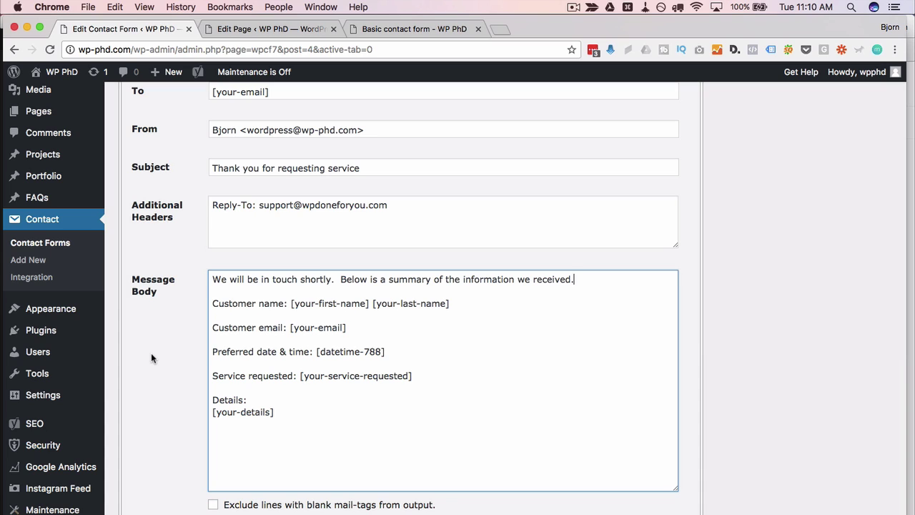
scroll(151, 352, "down", 2)
scroll(715, 303, "up", 3)
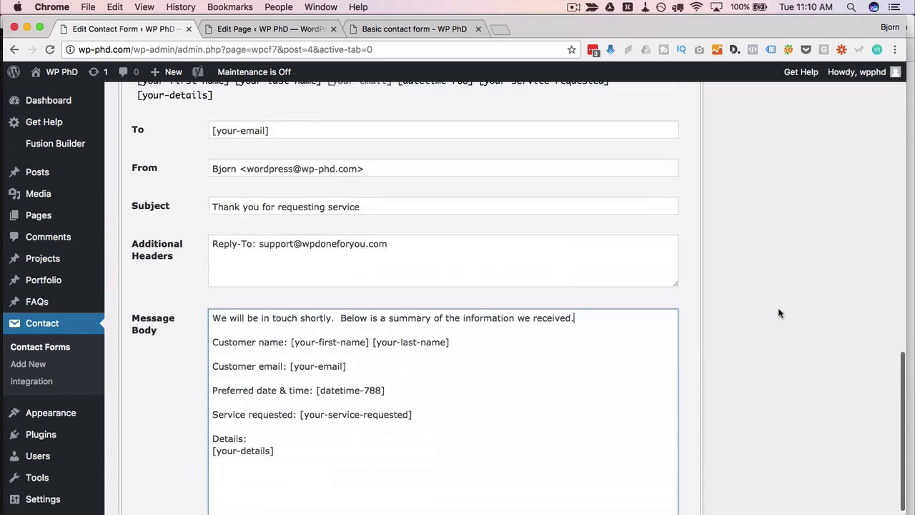
scroll(779, 313, "up", 15)
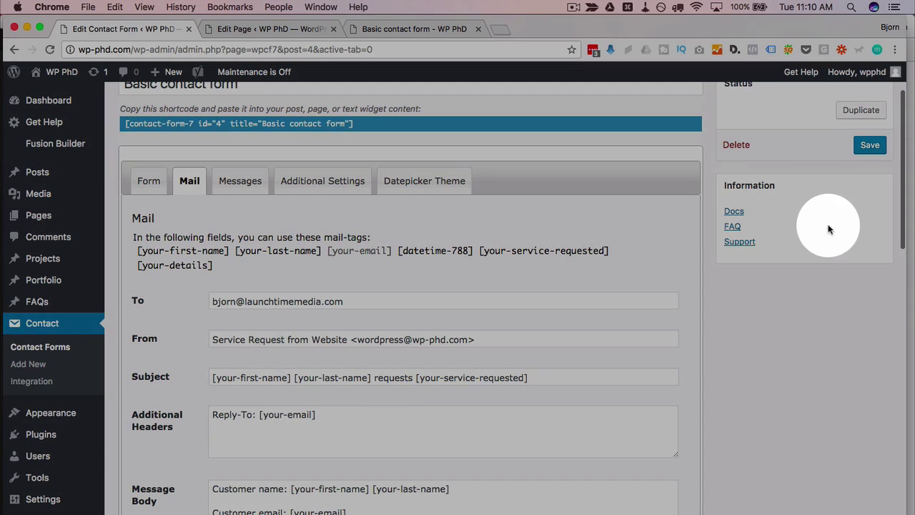
left_click(870, 144)
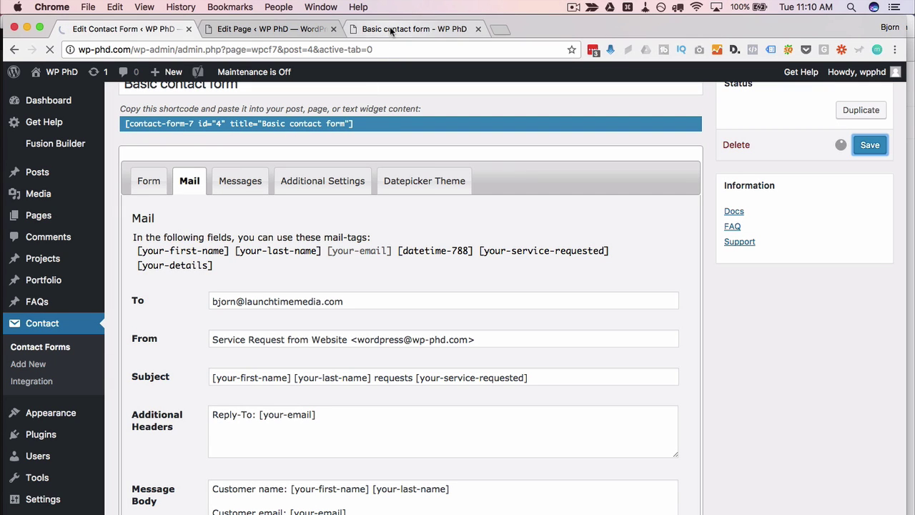
left_click(390, 29)
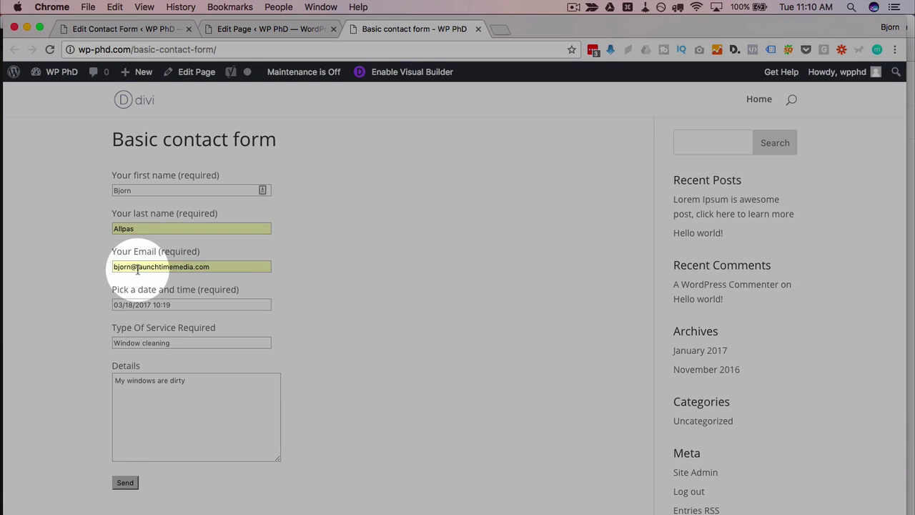
Reload the contact form and autofill the name and email, changing the email domain
left_click(49, 50)
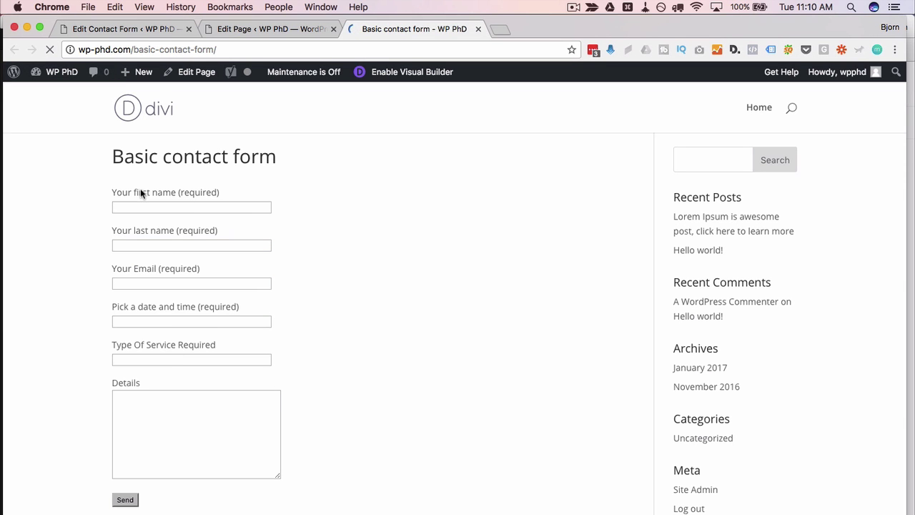
left_click(143, 200)
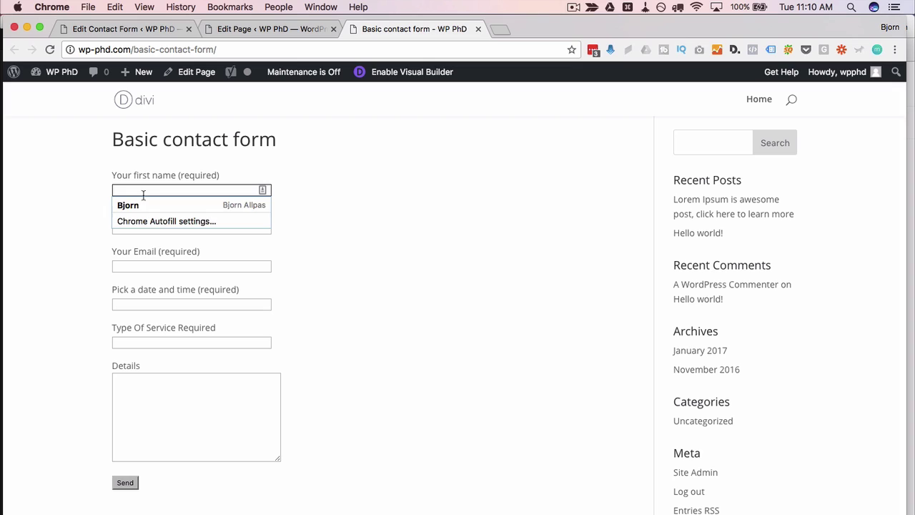
left_click(141, 208)
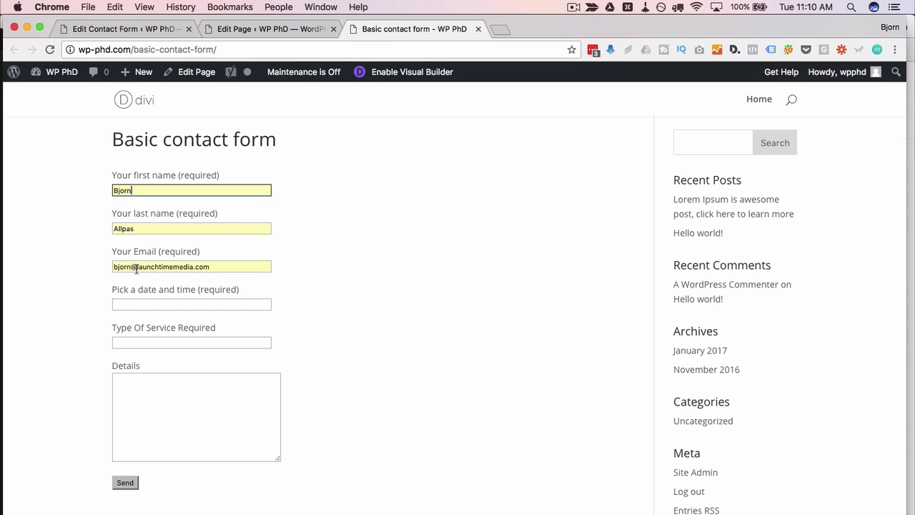
left_click_drag(137, 266, 189, 266)
type("wplearninglab")
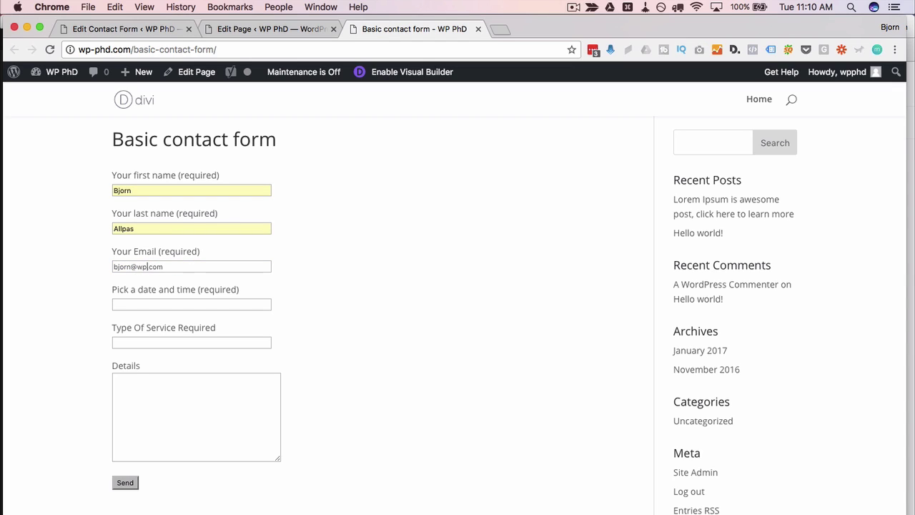
Pick 03/18/2017 10:14, fill in service and details, and send the test request
left_click(180, 306)
left_click(242, 414)
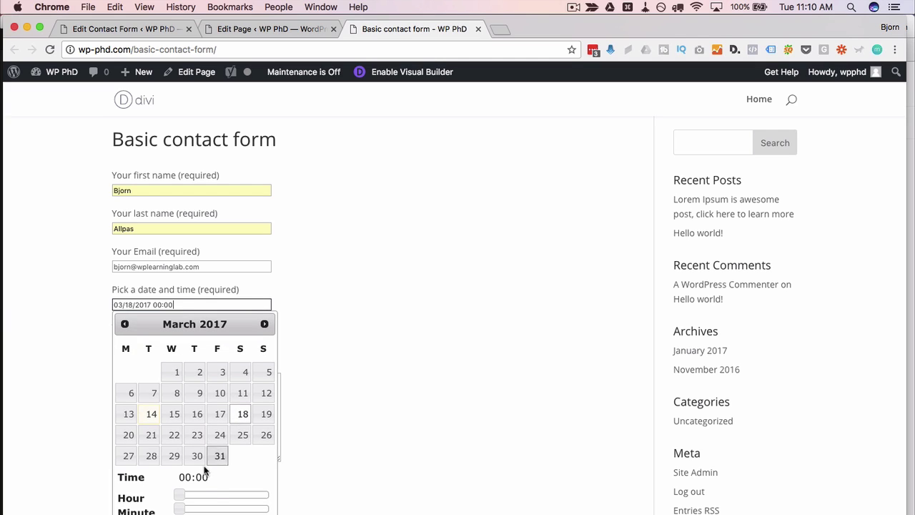
left_click(218, 495)
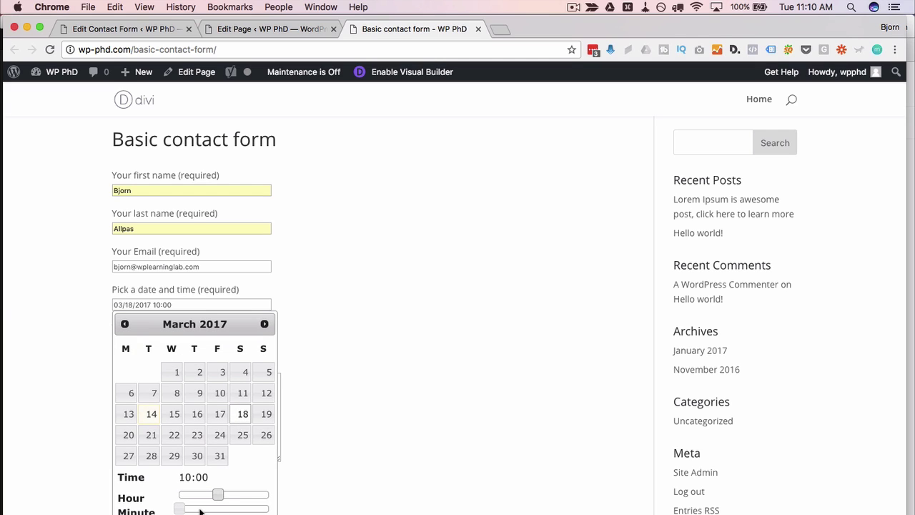
left_click(200, 510)
left_click(156, 342)
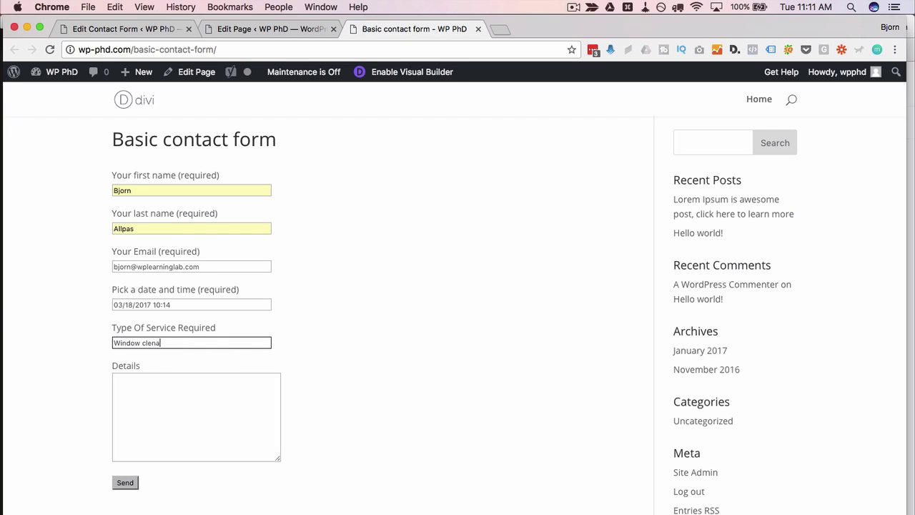
left_click(148, 433)
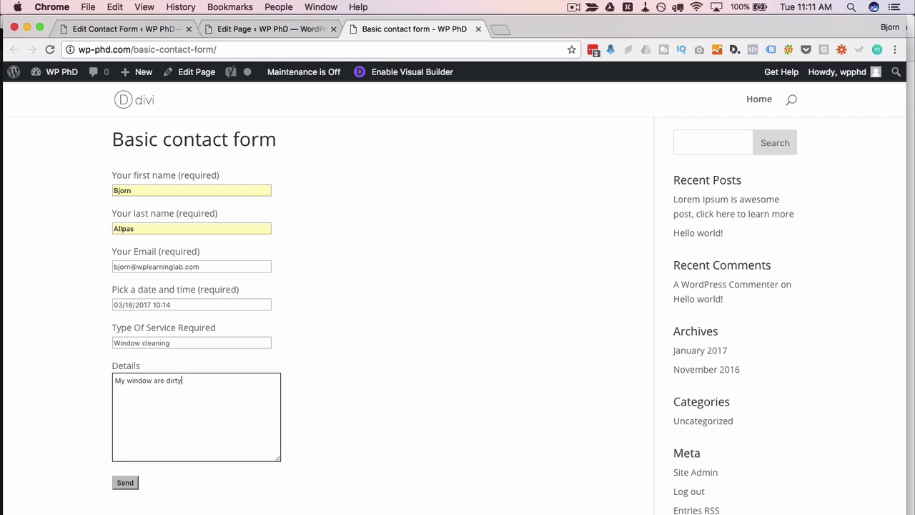
left_click(125, 483)
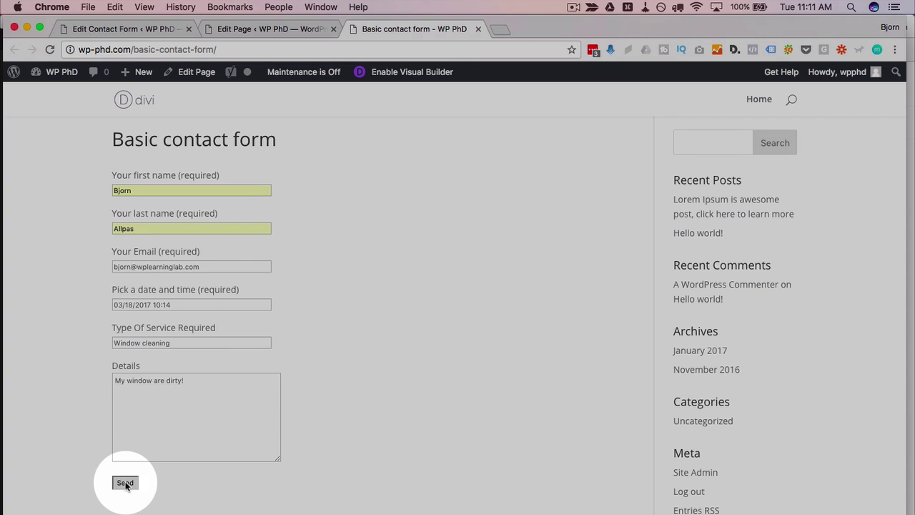
left_click_drag(125, 468, 318, 466)
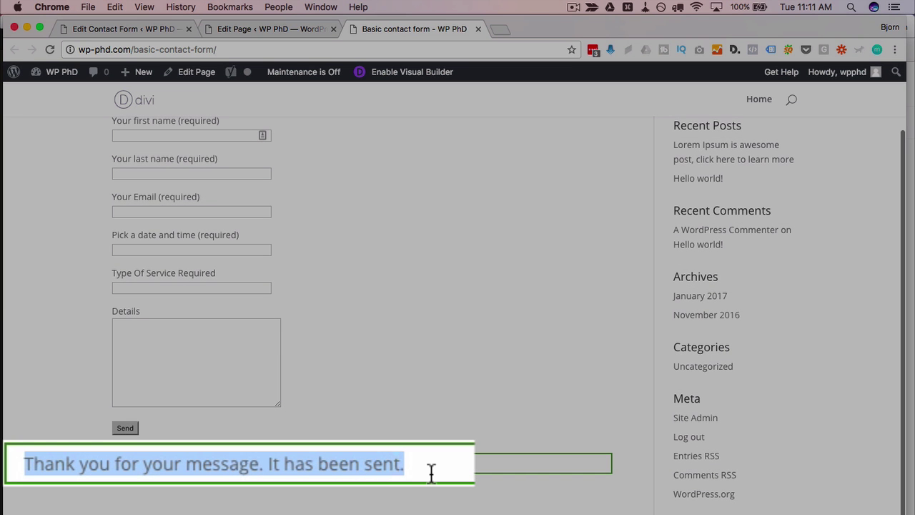
left_click(337, 360)
Check the request details in the admin 'requests Window cleaning' email
scroll(338, 360, "up", 3)
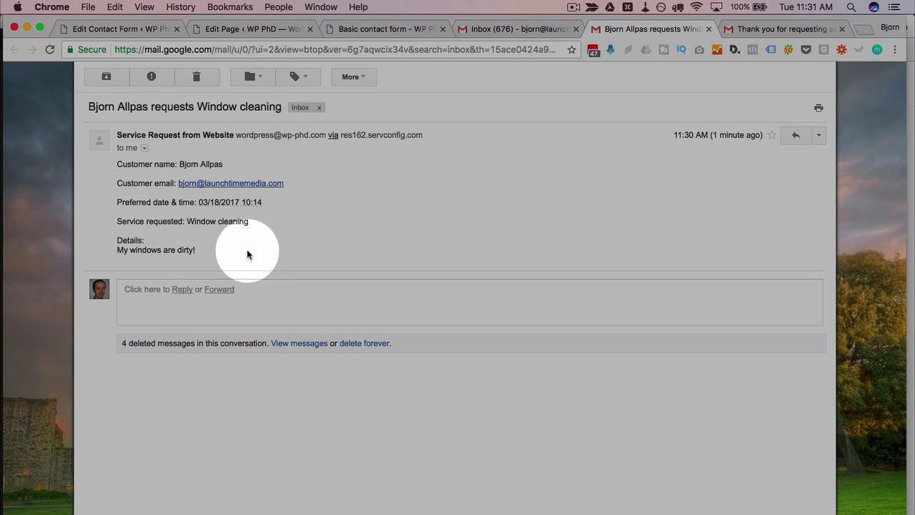
left_click_drag(247, 254, 114, 167)
left_click(306, 221)
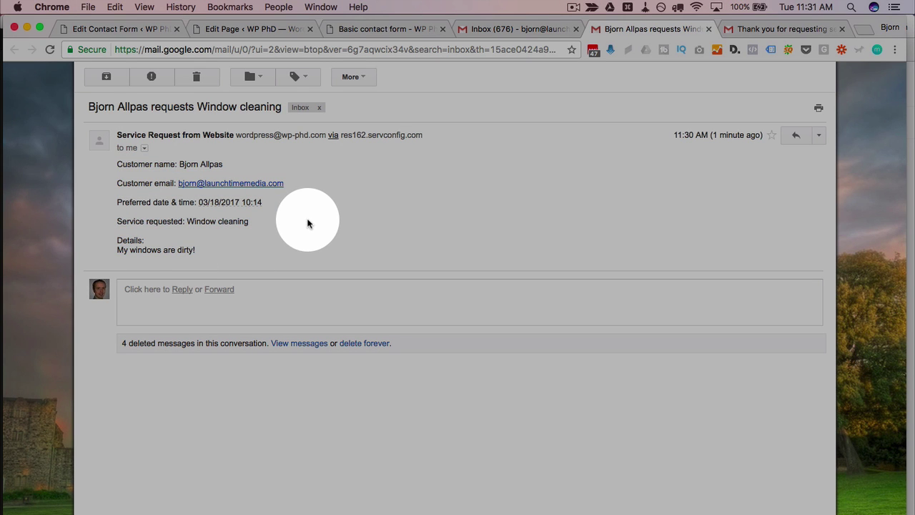
Review the 'Thank you for requesting service' email's summary sentence and submitted details
left_click(733, 30)
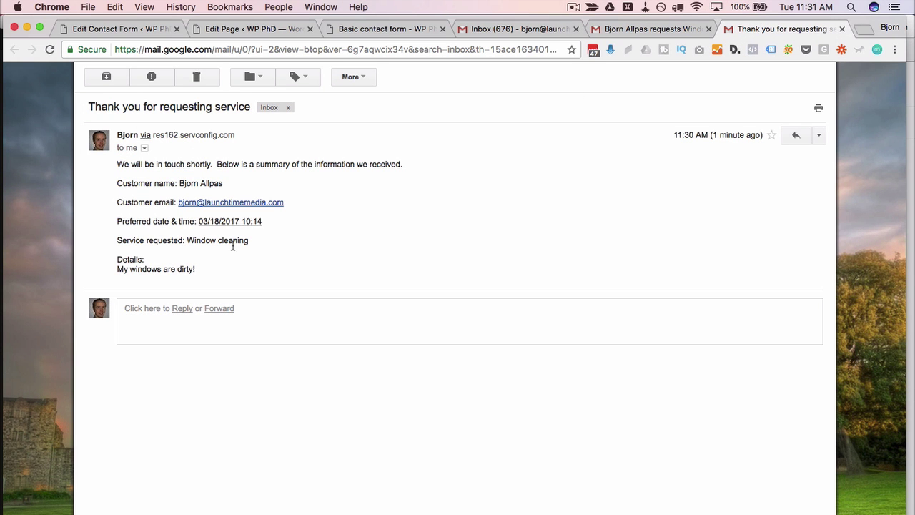
left_click_drag(218, 267, 408, 170)
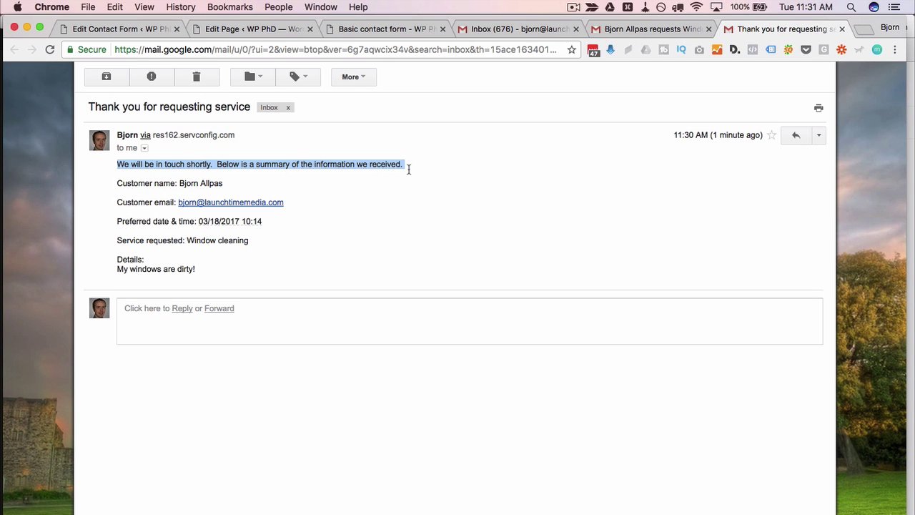
left_click_drag(216, 164, 403, 164)
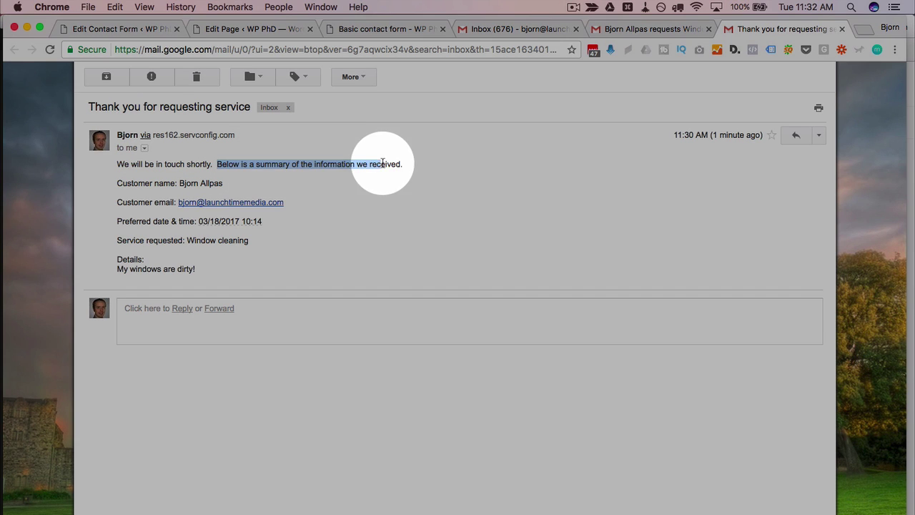
left_click(284, 176)
left_click_drag(284, 177, 308, 271)
left_click(308, 270)
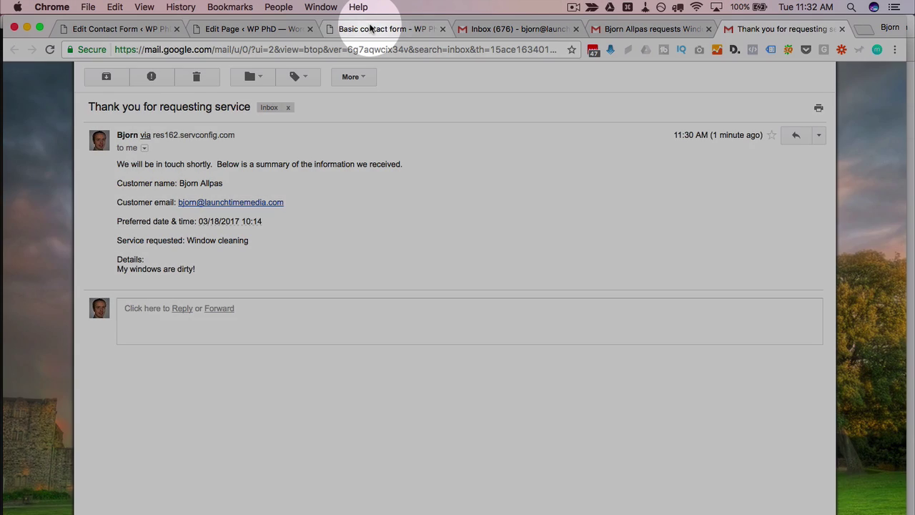
Try the live form's date and time picker to check its hour format
left_click(371, 27)
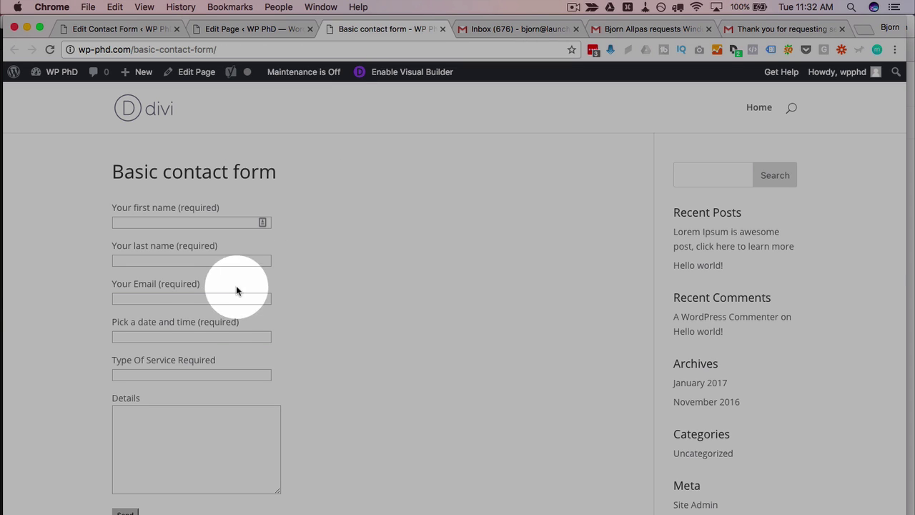
left_click(194, 334)
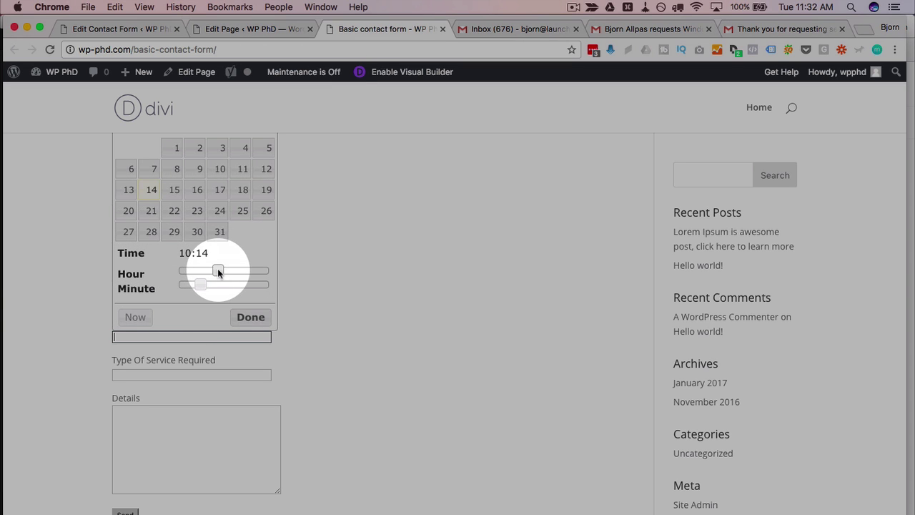
left_click_drag(219, 272, 189, 274)
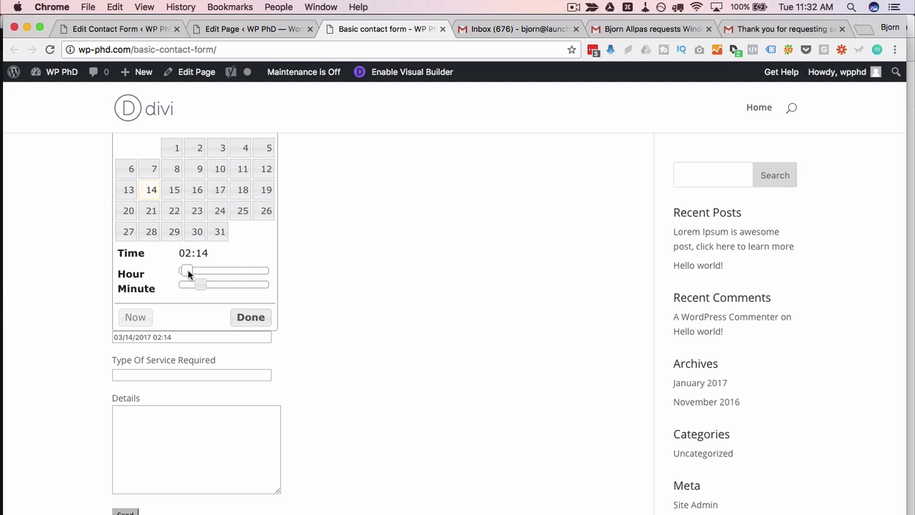
left_click(338, 270)
Change the datetime-788 tag's time-format from HH:mm to hh:mm:tt and save the form
left_click(144, 30)
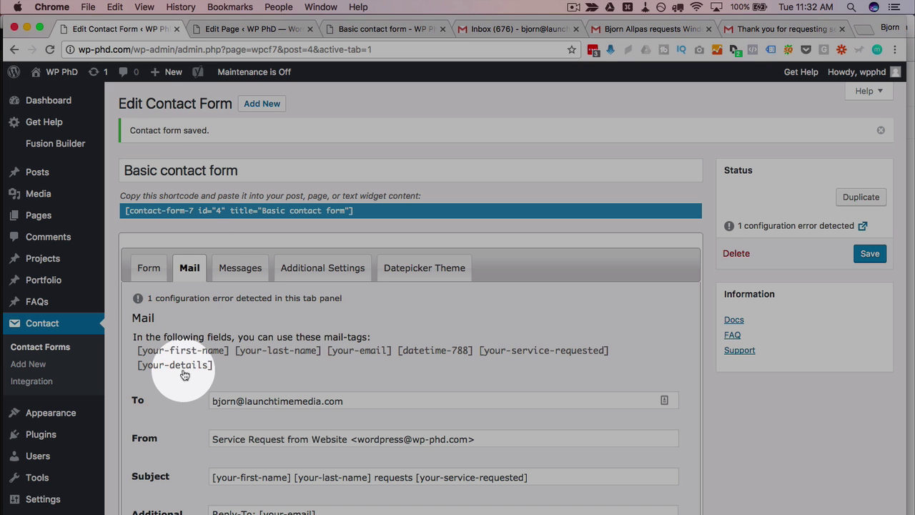
left_click(152, 271)
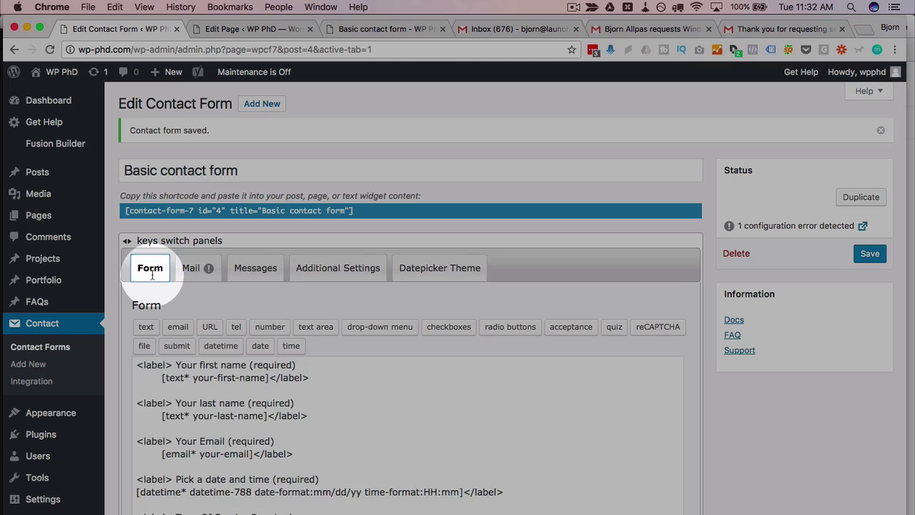
scroll(194, 419, "down", 3)
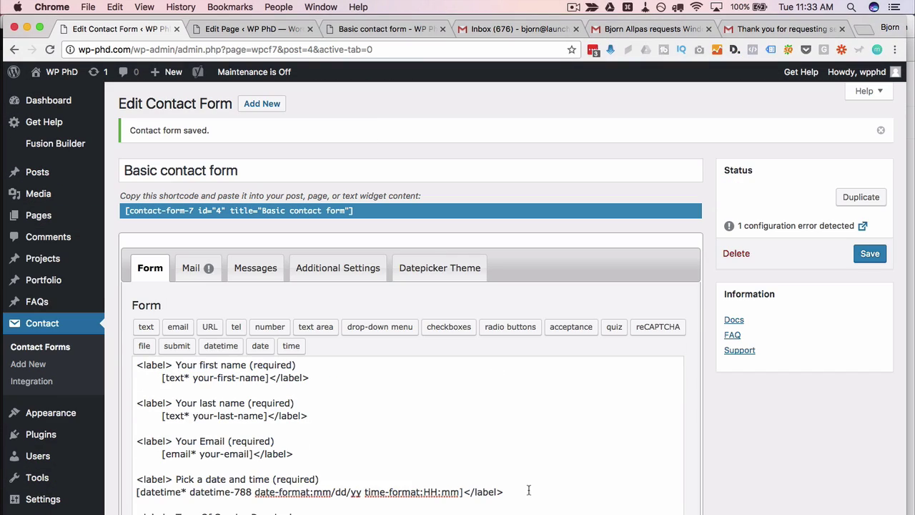
left_click(367, 492)
scroll(367, 489, "down", 3)
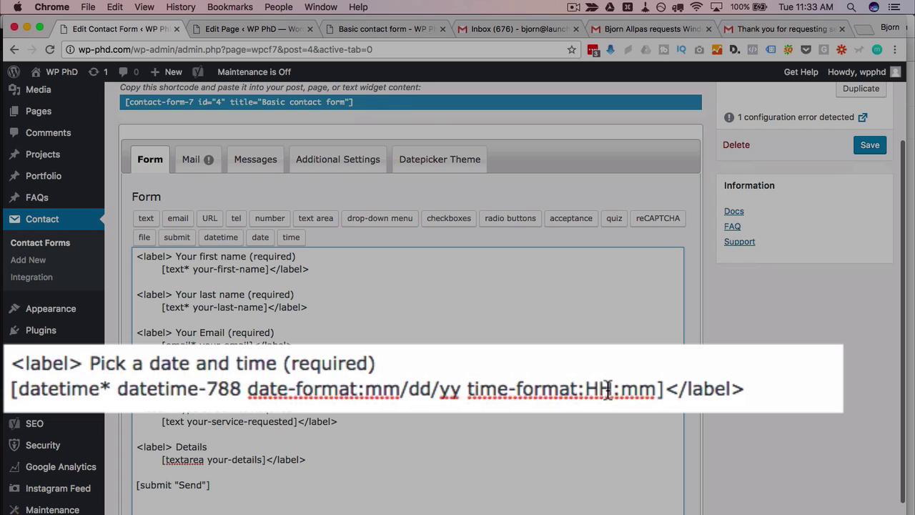
left_click_drag(437, 383, 424, 383)
type("hh")
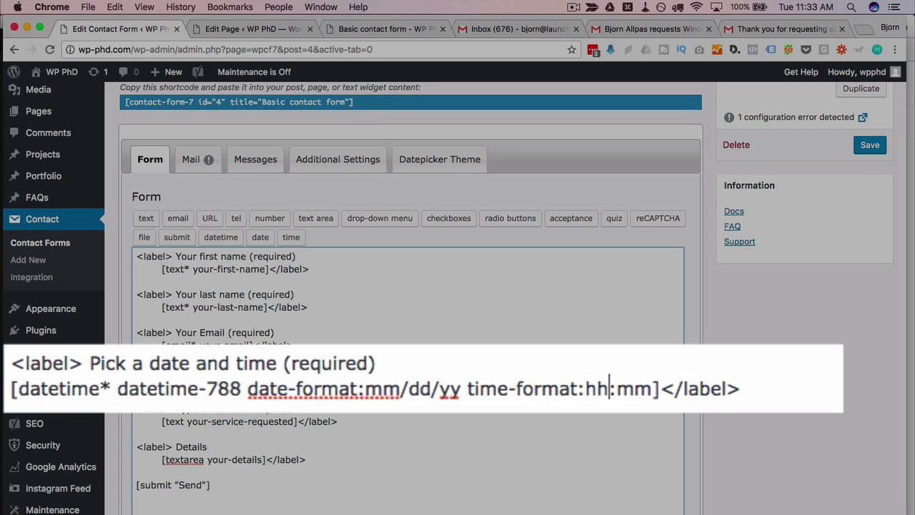
left_click(650, 388)
type(":")
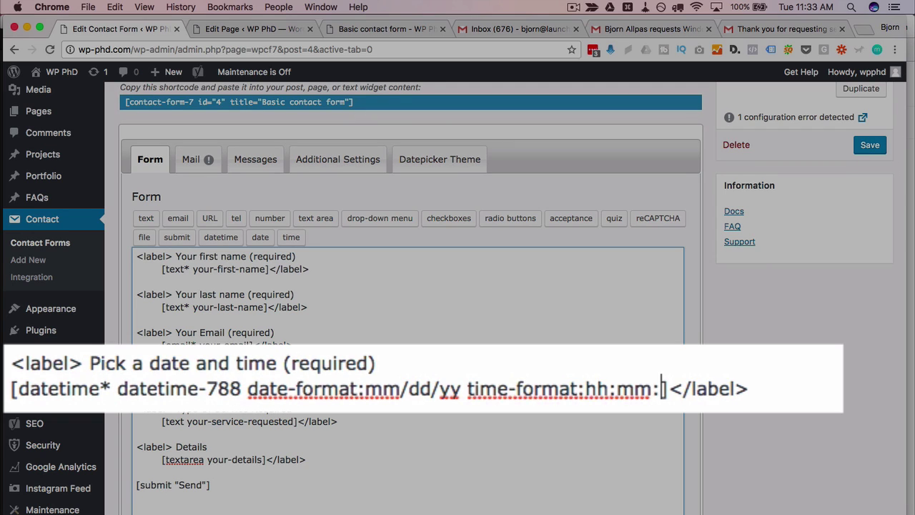
type("tt")
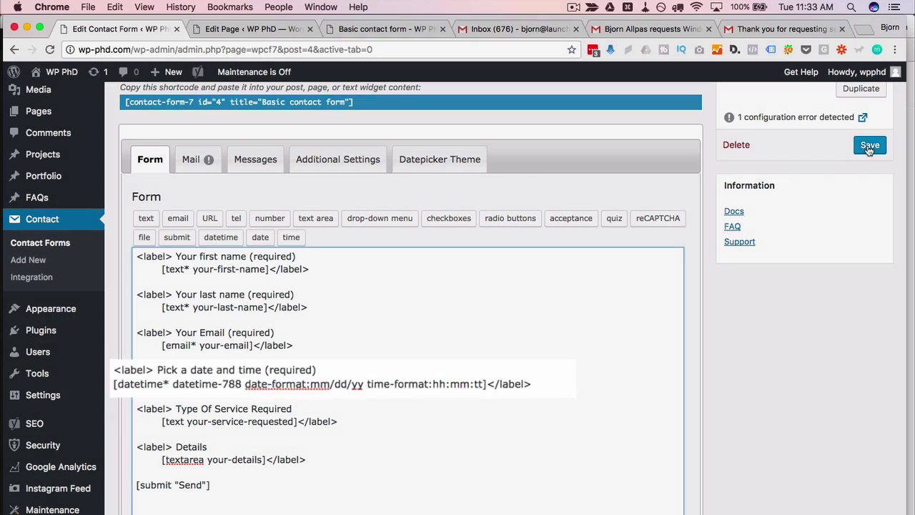
left_click(884, 149)
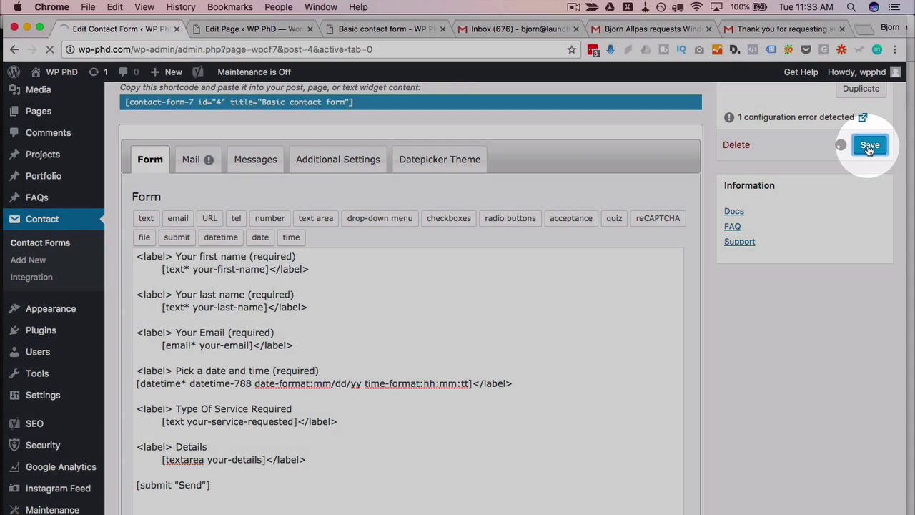
left_click(386, 28)
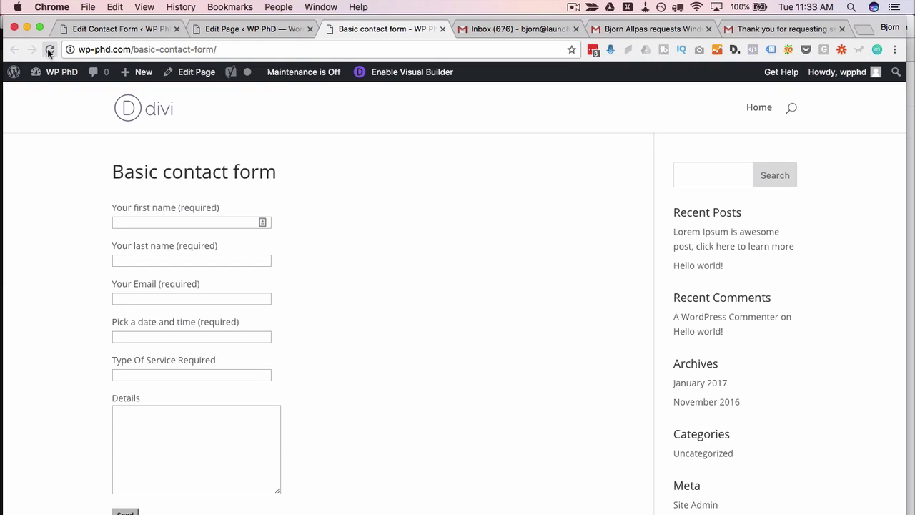
Reload the contact form and open the date picker to check its hour and am marker
left_click(49, 51)
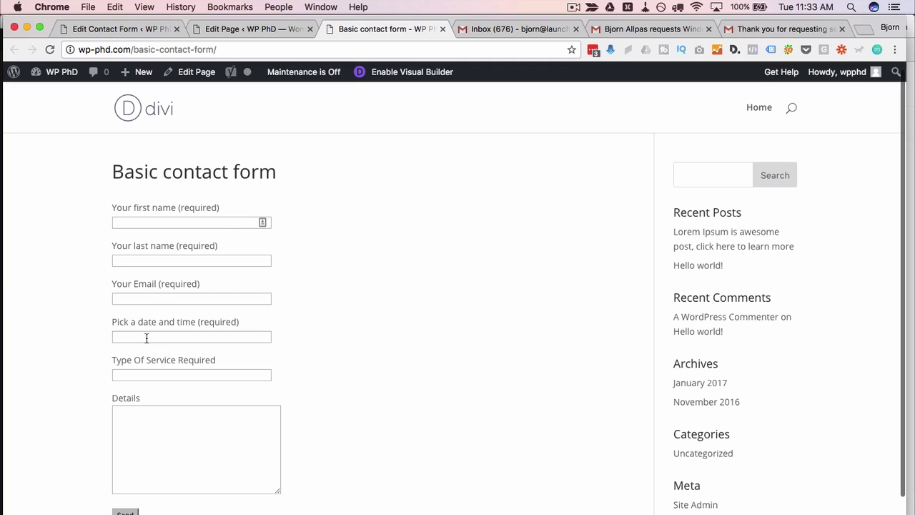
left_click(146, 338)
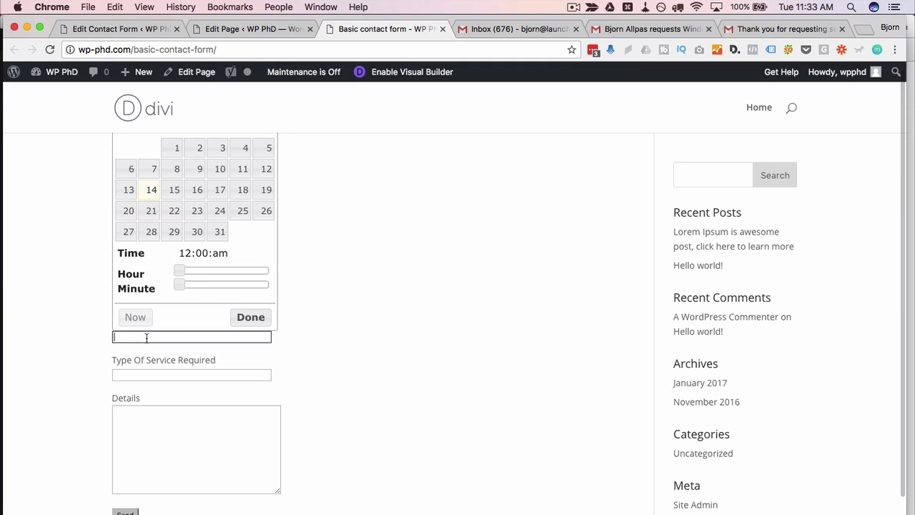
double_click(186, 253)
double_click(220, 253)
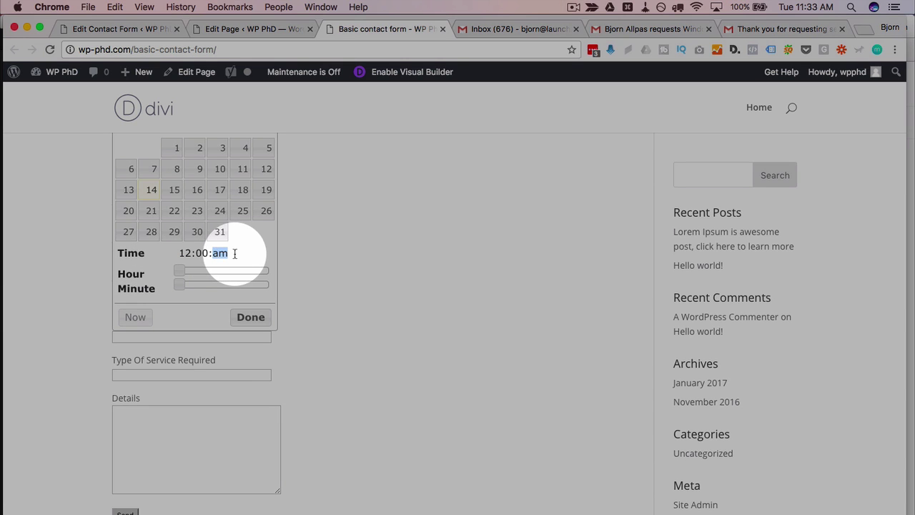
Test an afternoon time with 25 minutes, then set it back to 03/14/2017 12:00 am
left_click_drag(184, 270, 270, 271)
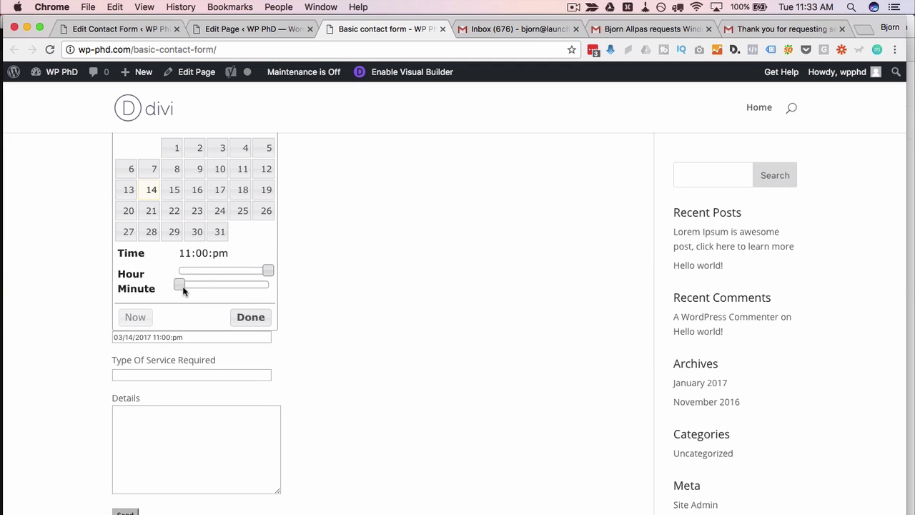
left_click_drag(182, 286, 218, 288)
left_click_drag(267, 271, 179, 272)
left_click_drag(252, 281, 158, 283)
left_click(334, 269)
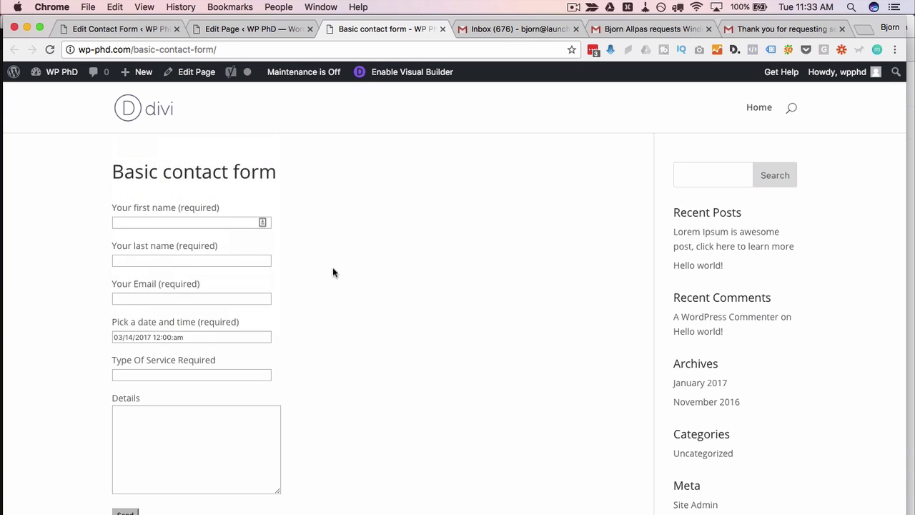